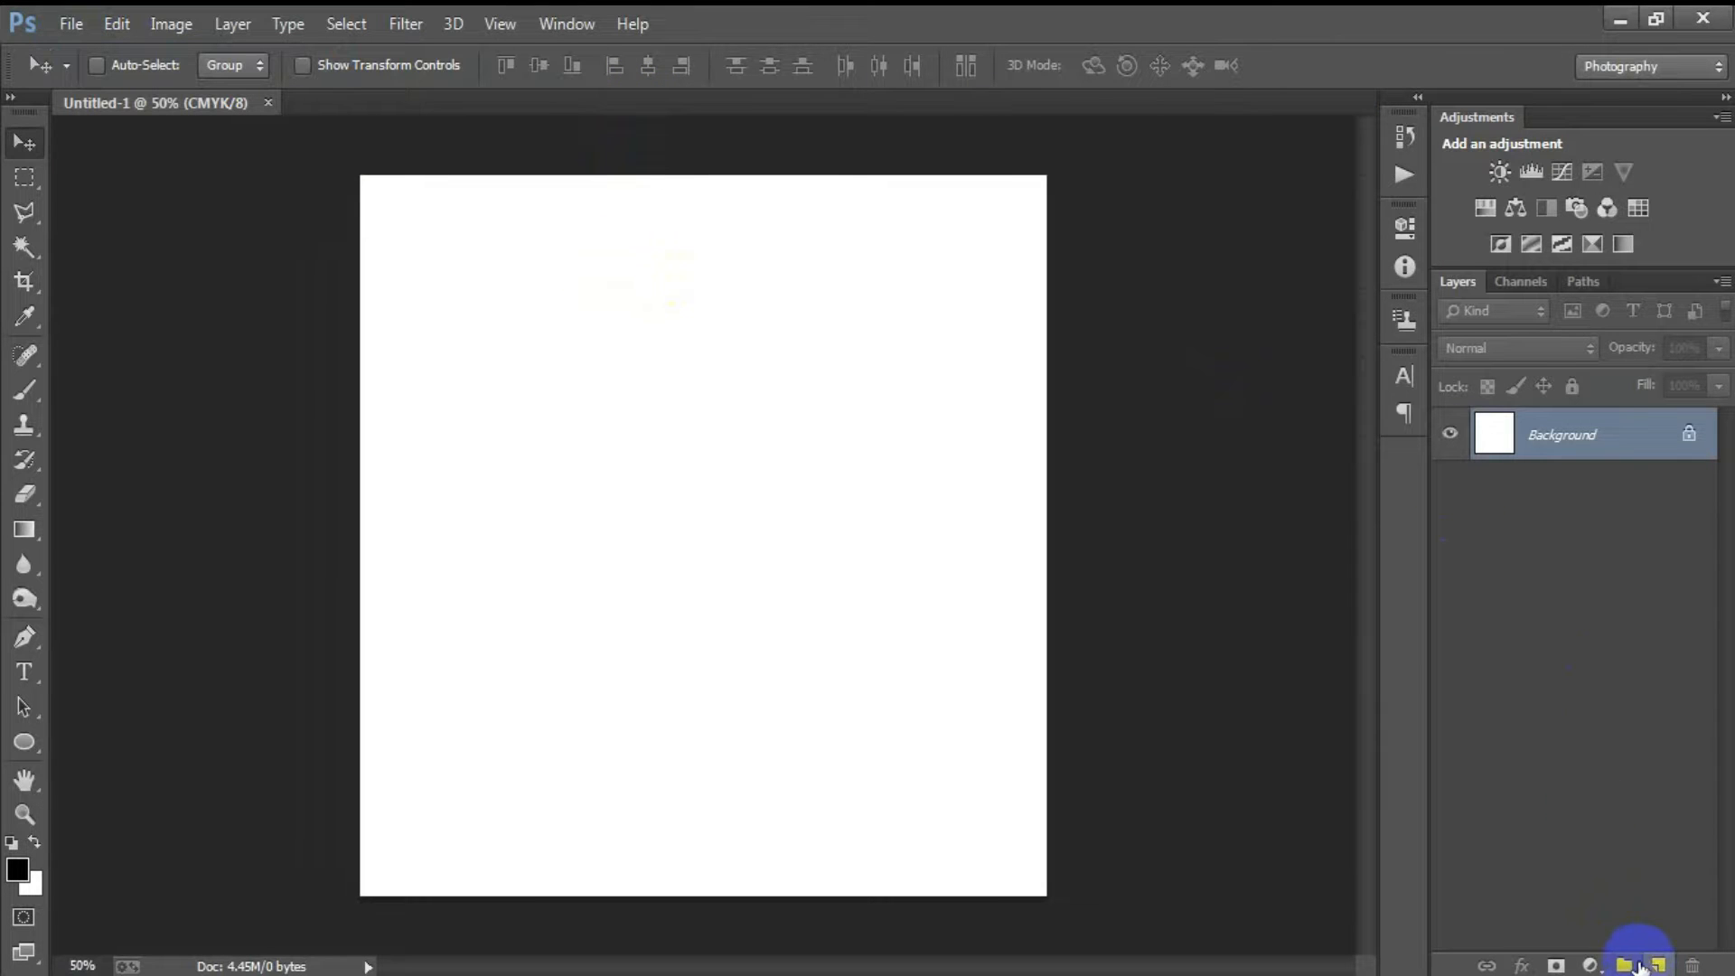
Step: Add a grey Solid Color fill layer above the white background
click(1589, 965)
click(1566, 384)
click(573, 507)
click(1267, 294)
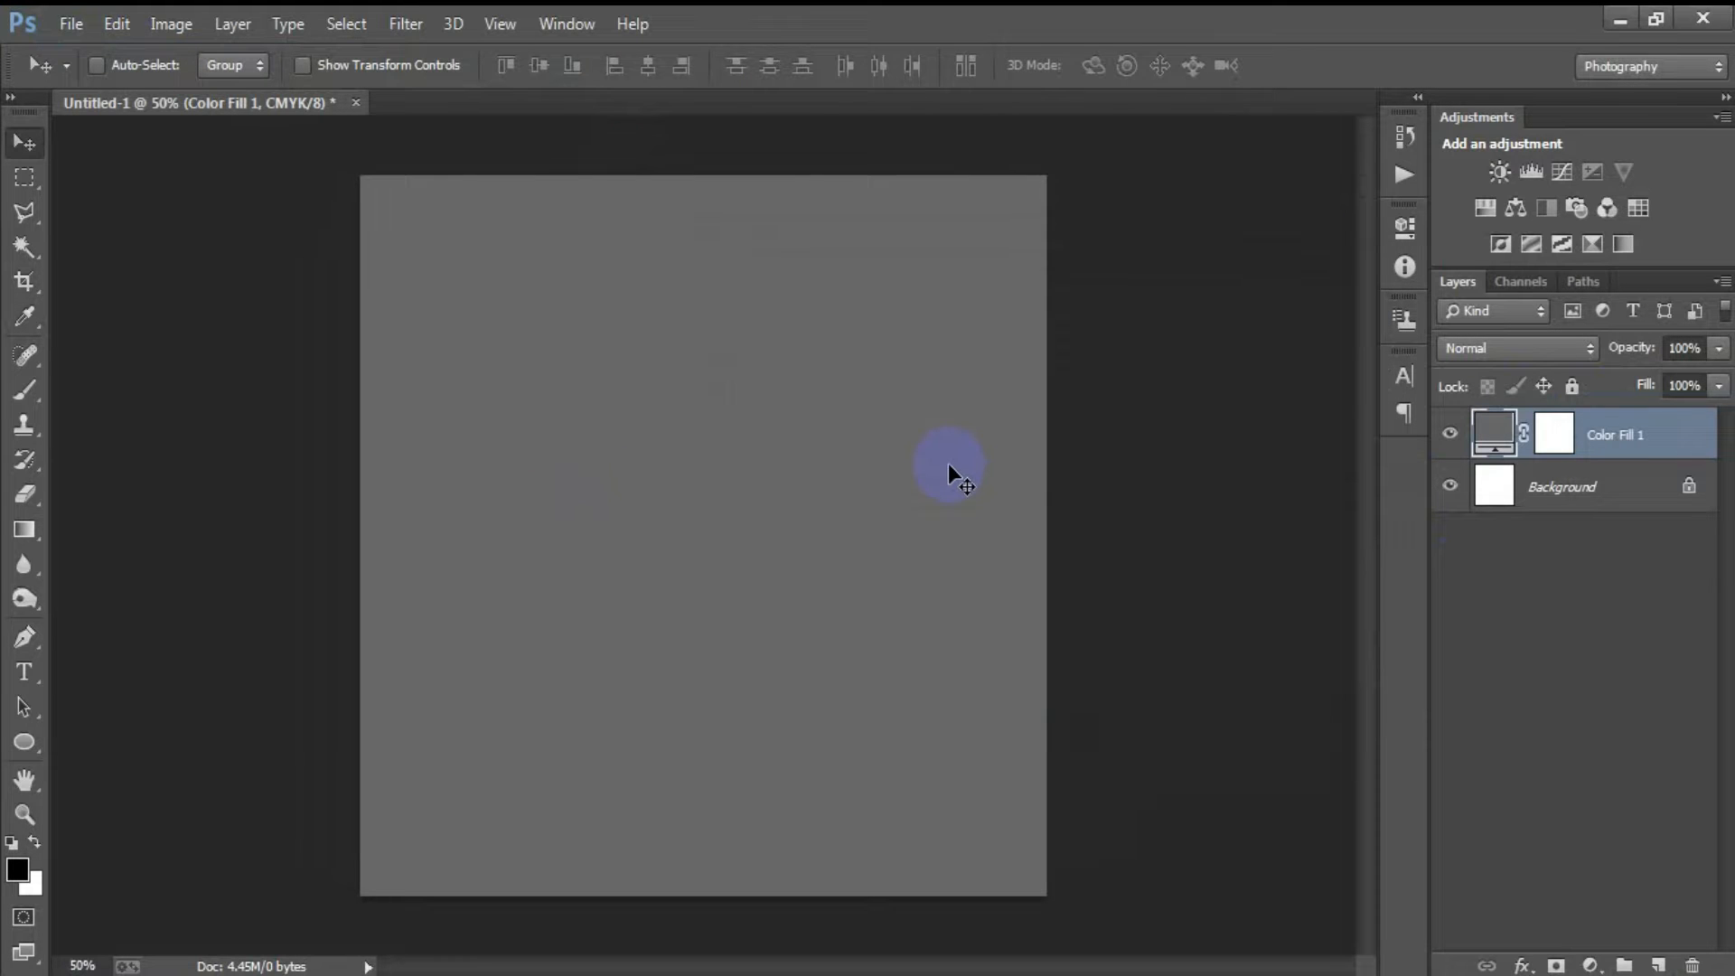
Step: On a new layer, draw a circular shape about 804 px wide near the middle of the canvas
click(1658, 964)
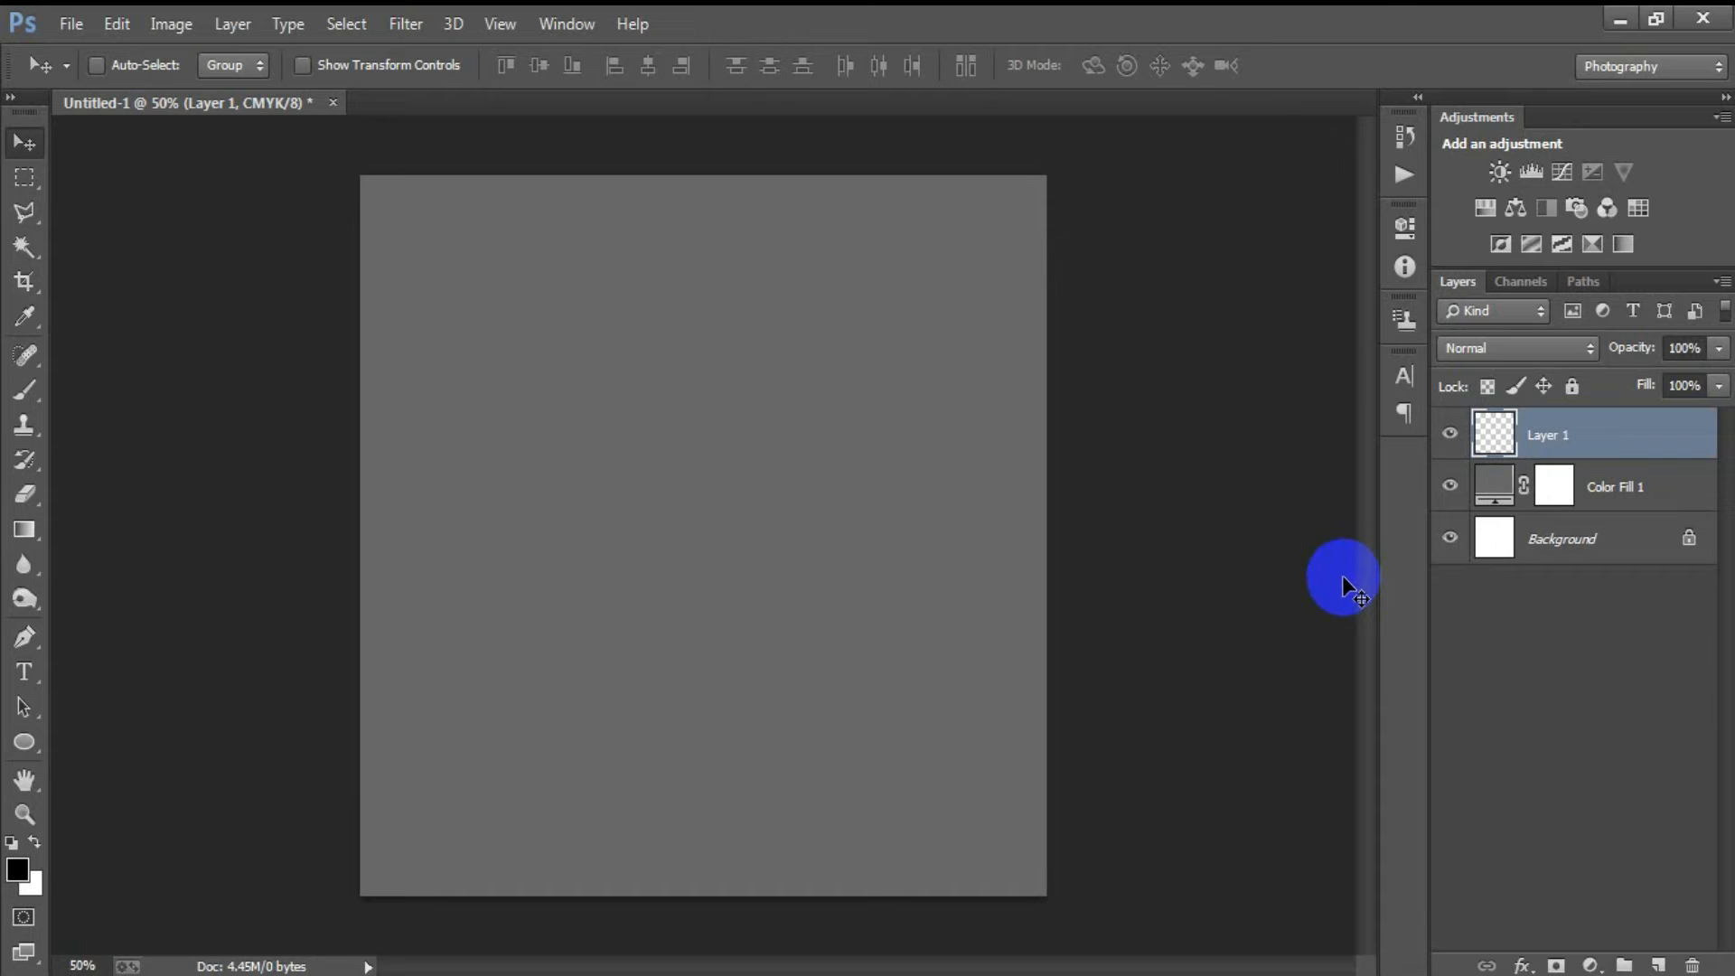
drag(25, 748, 203, 800)
drag(462, 284, 987, 819)
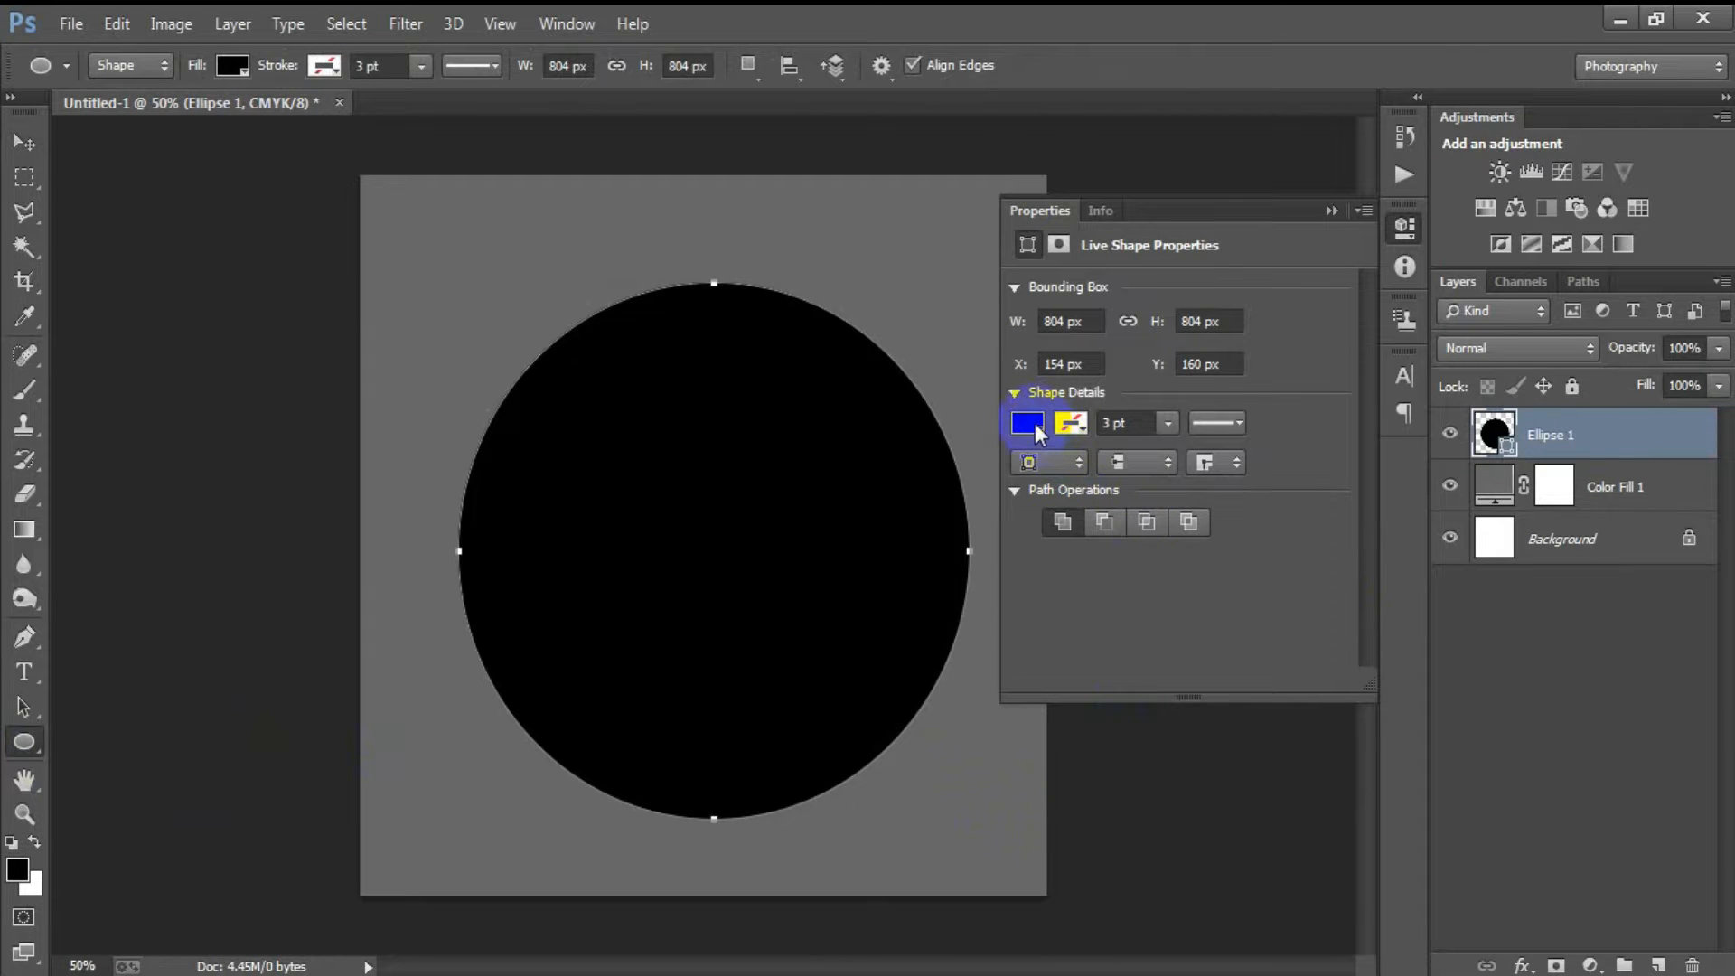
Step: Remove the circle's fill and give it a white stroke
click(1037, 425)
click(1053, 478)
click(1071, 424)
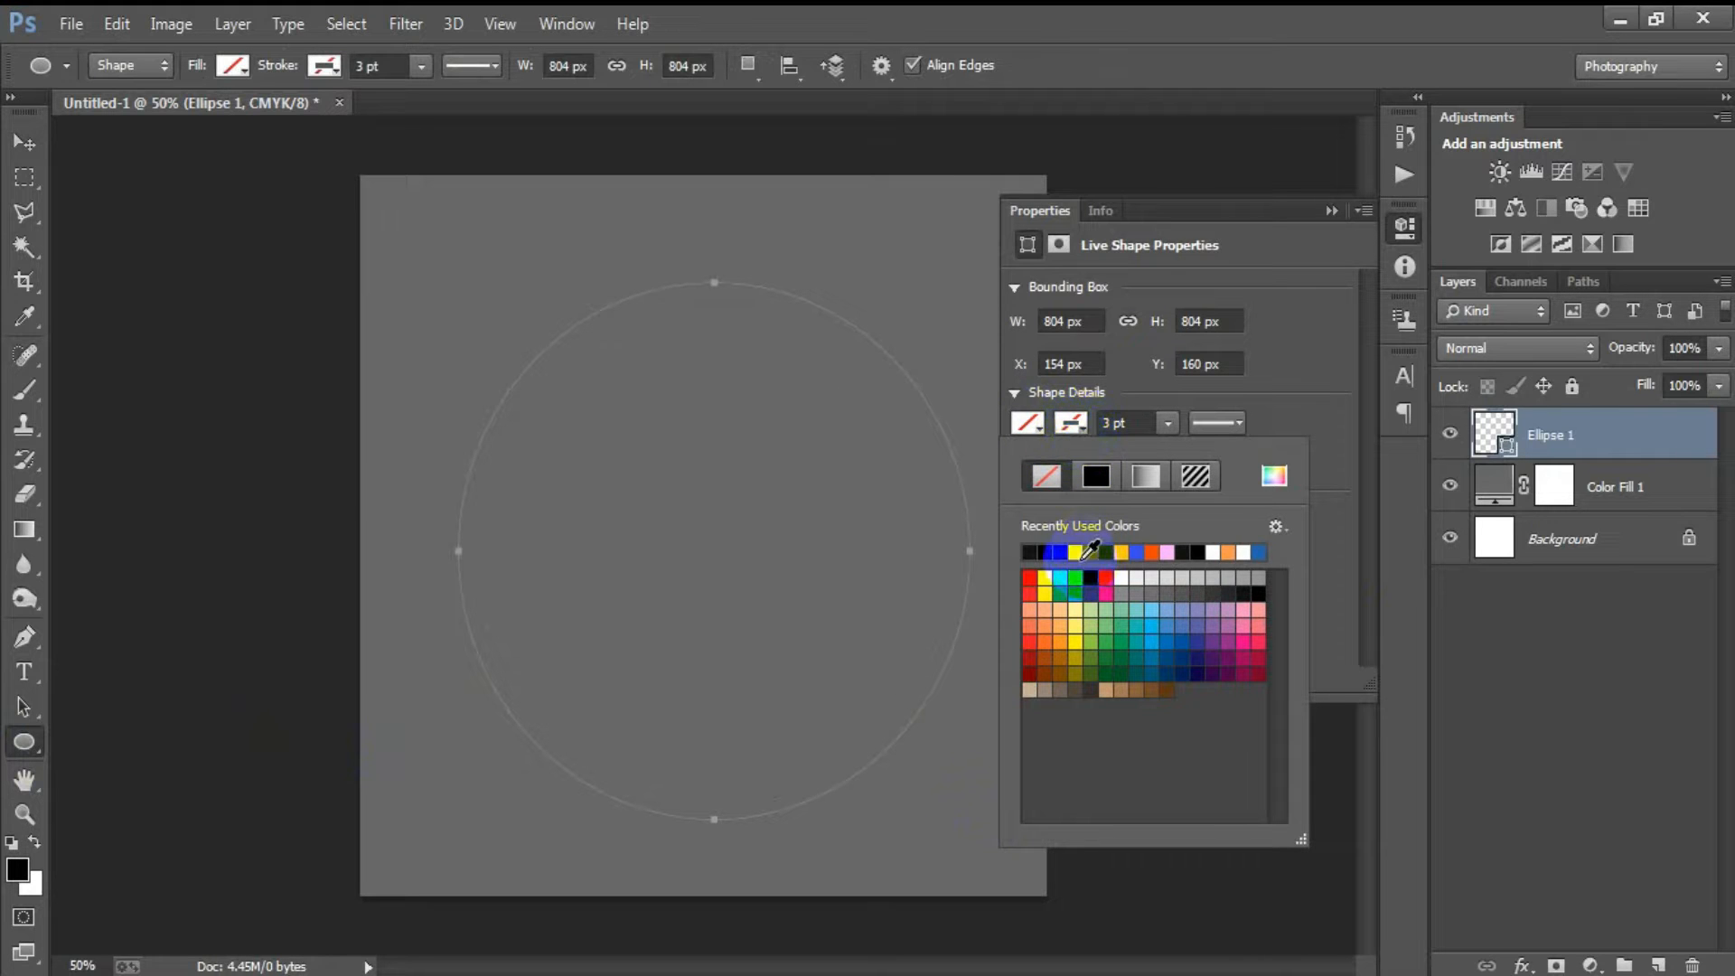
click(1075, 552)
Step: Increase the circle's stroke width to about 7.82 pt
click(1171, 424)
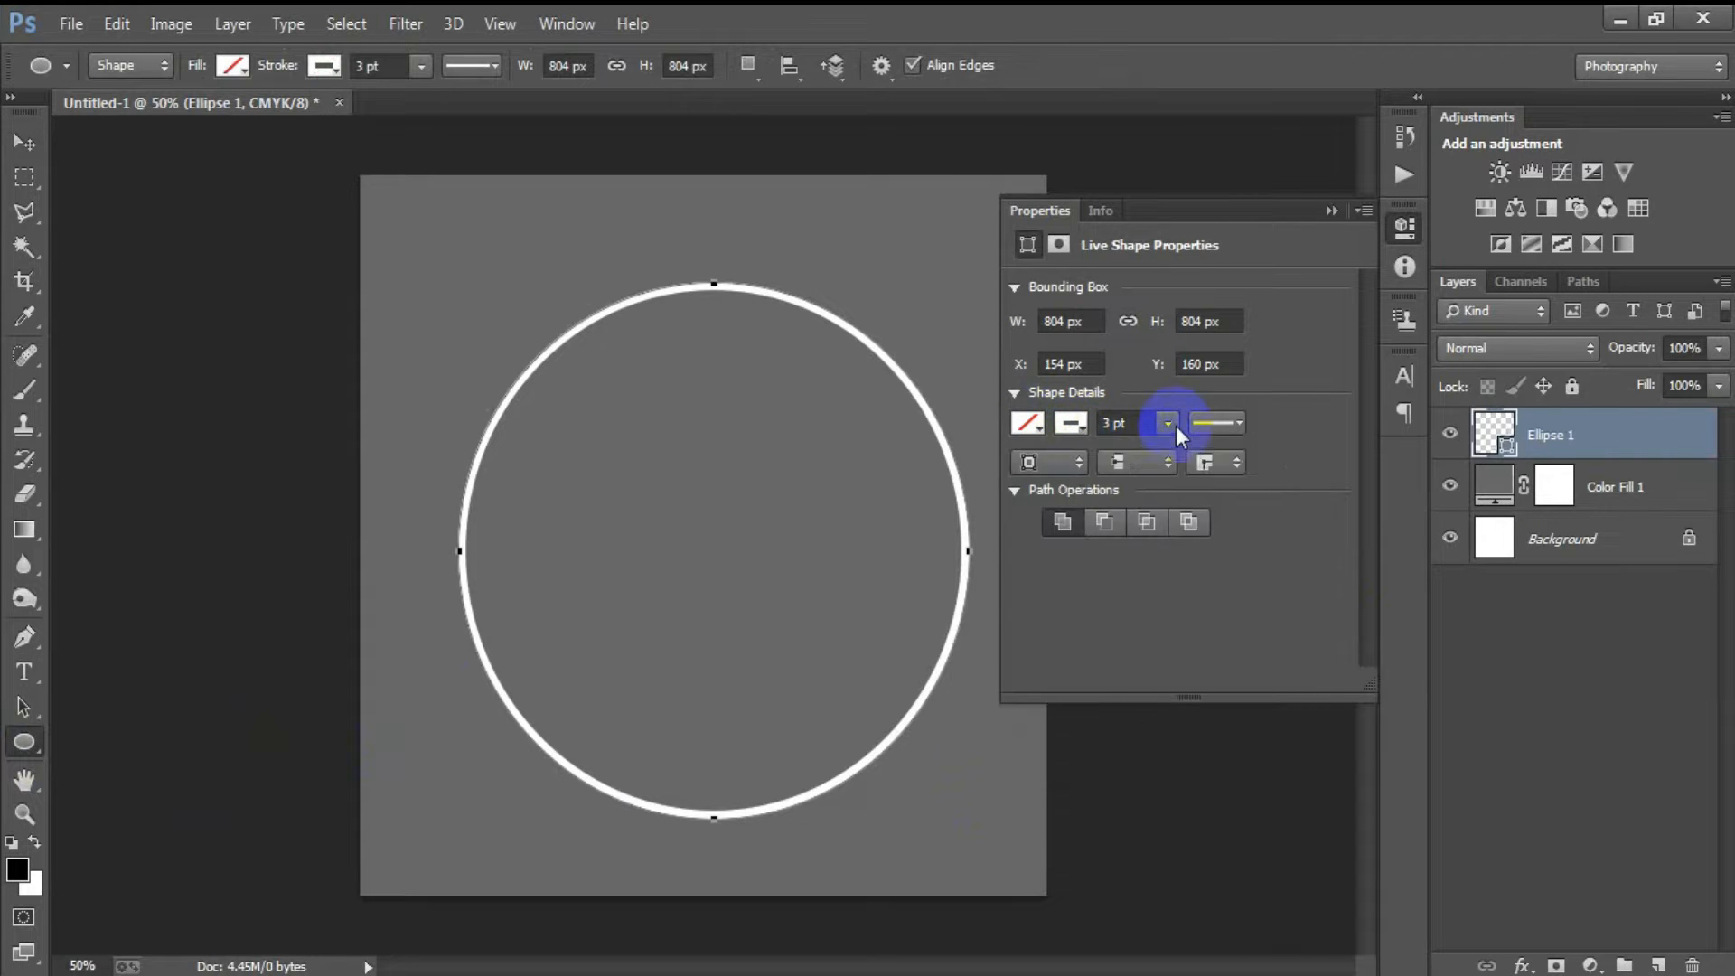
drag(1175, 453, 1185, 455)
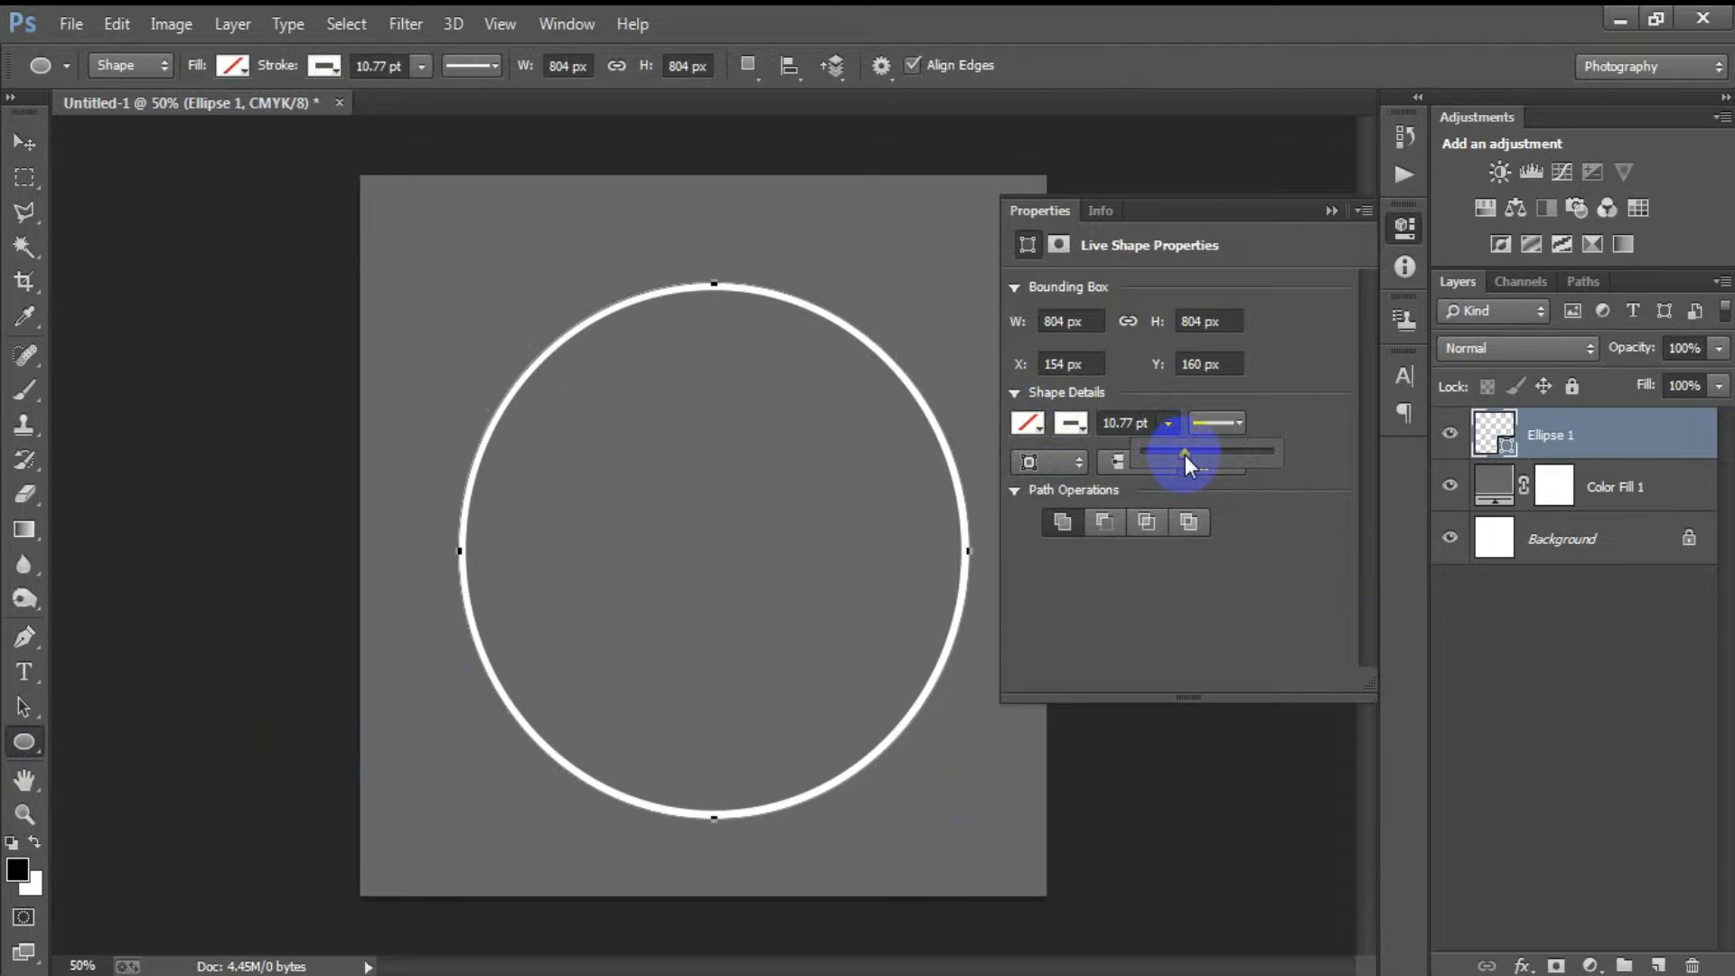
drag(1184, 457, 1178, 457)
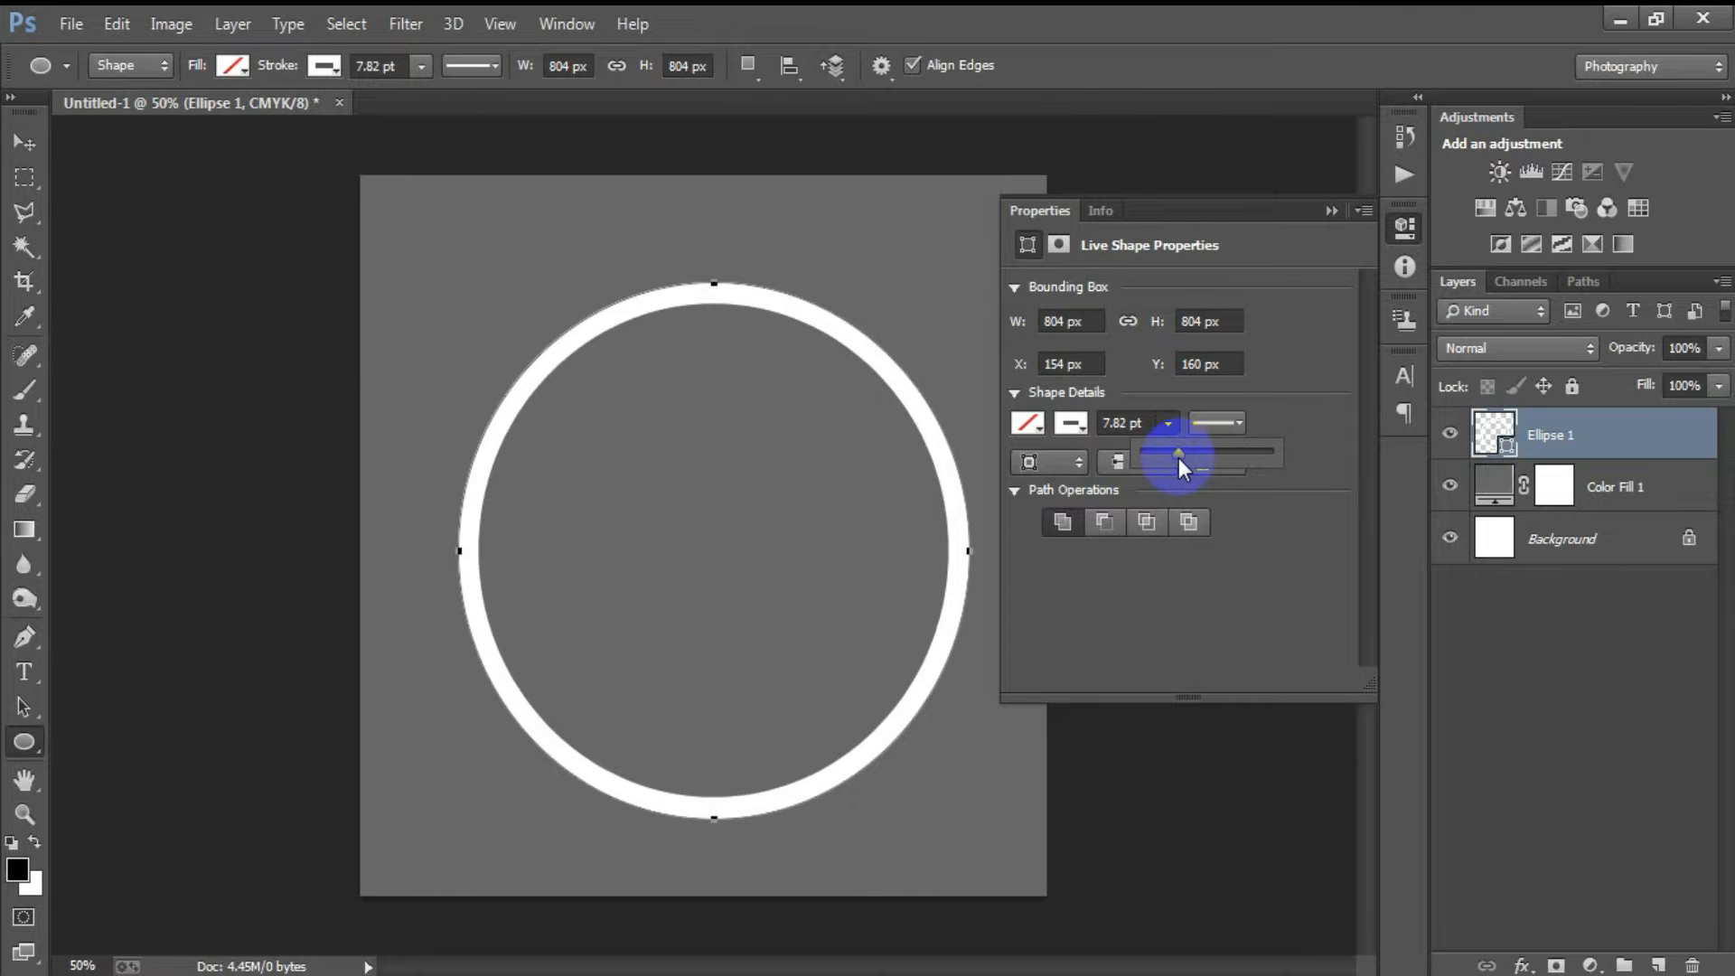
Step: Centre the white ring horizontally relative to the Background layer
click(22, 141)
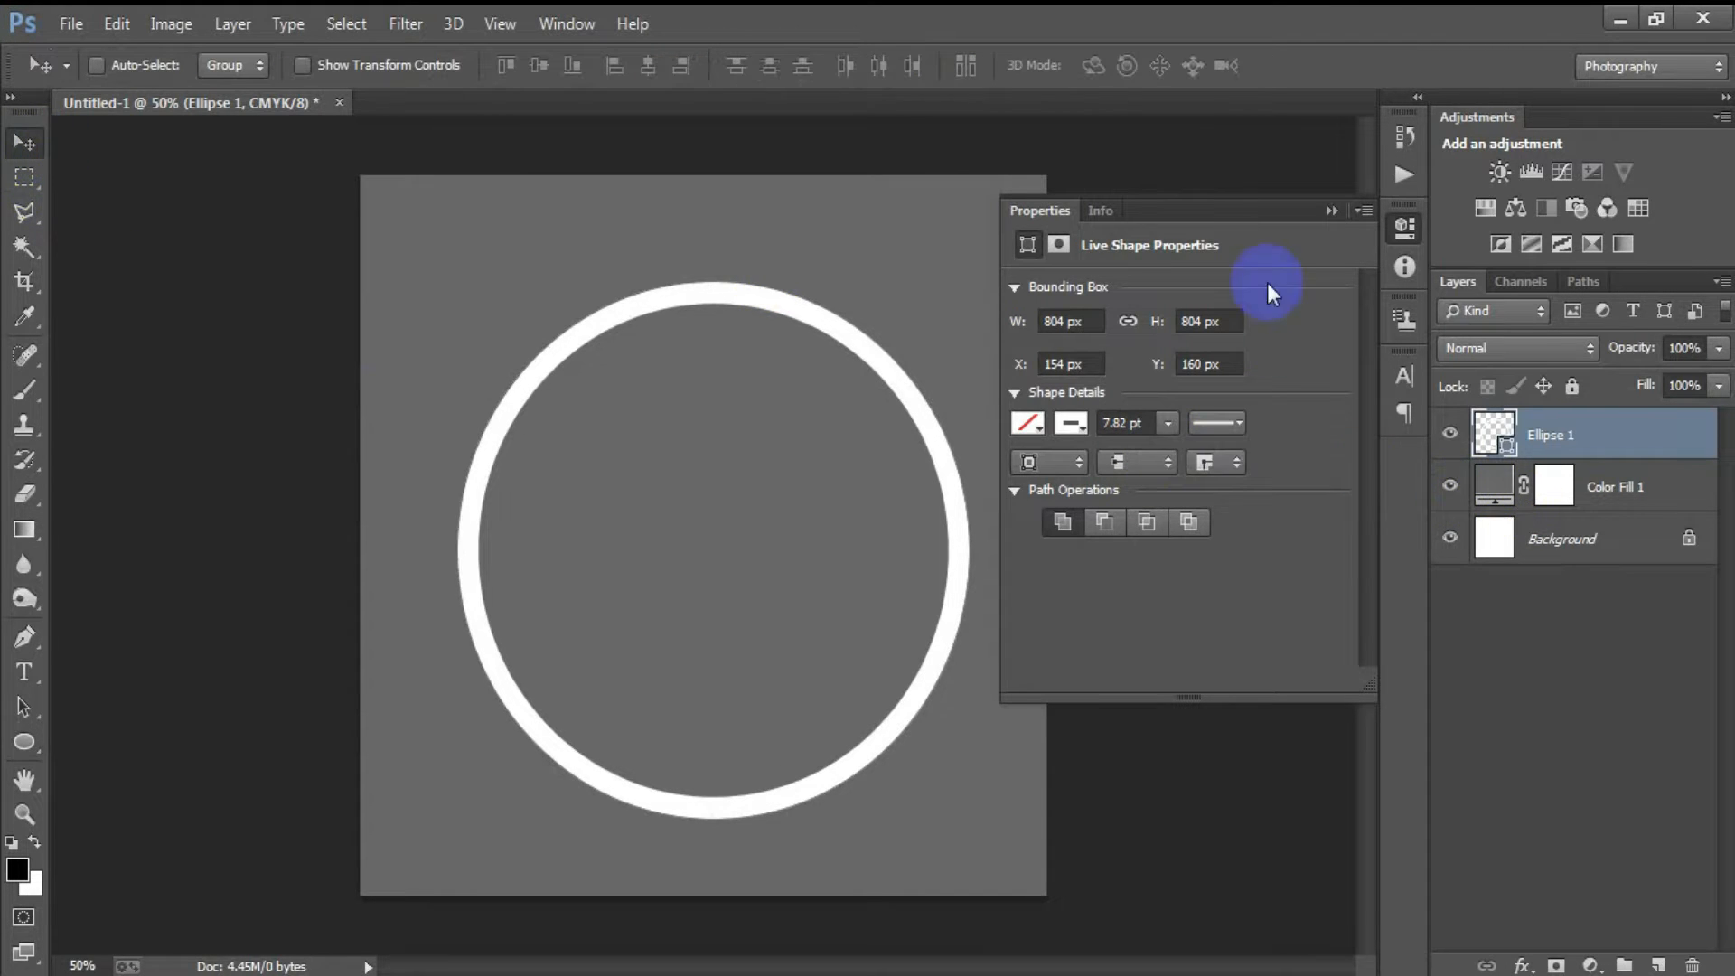
click(1328, 210)
ctrl+click(1590, 535)
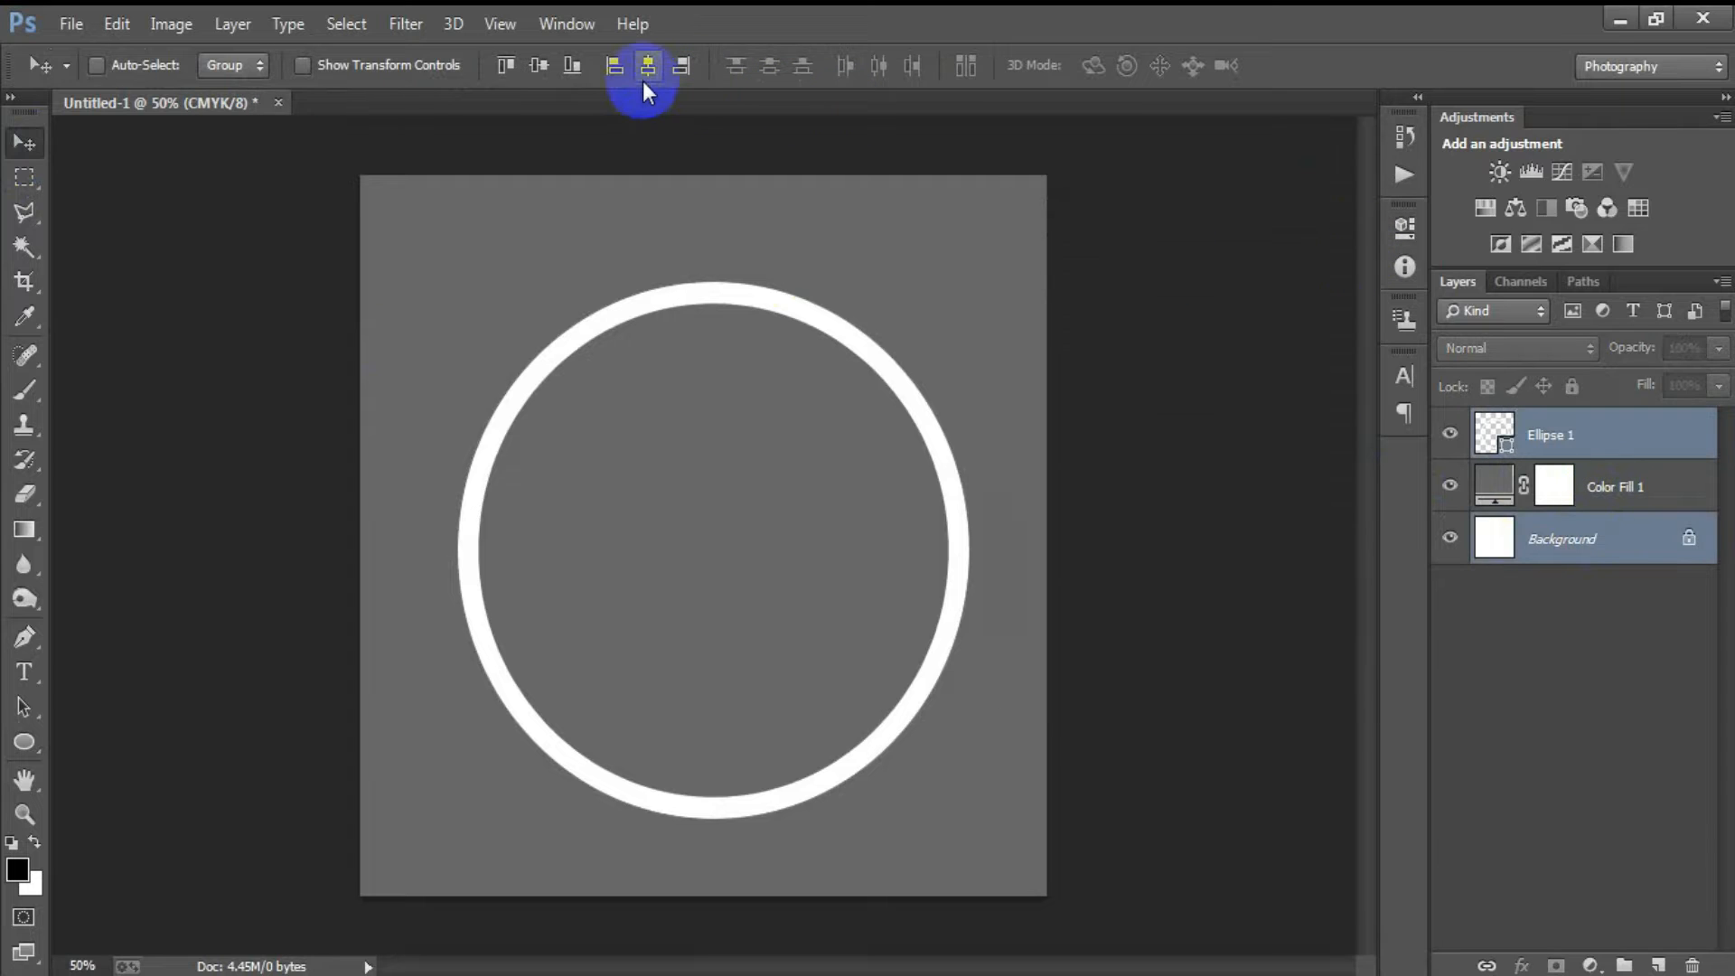
click(642, 73)
Step: Nudge only the white ring upward by about 60 px
click(1682, 453)
key(shift+Up)
key(shift+Up)
key(shift+Up)
key(shift+Up)
key(shift+Up)
key(shift+Up)
key(shift+Up)
key(shift+Up)
key(shift+Up)
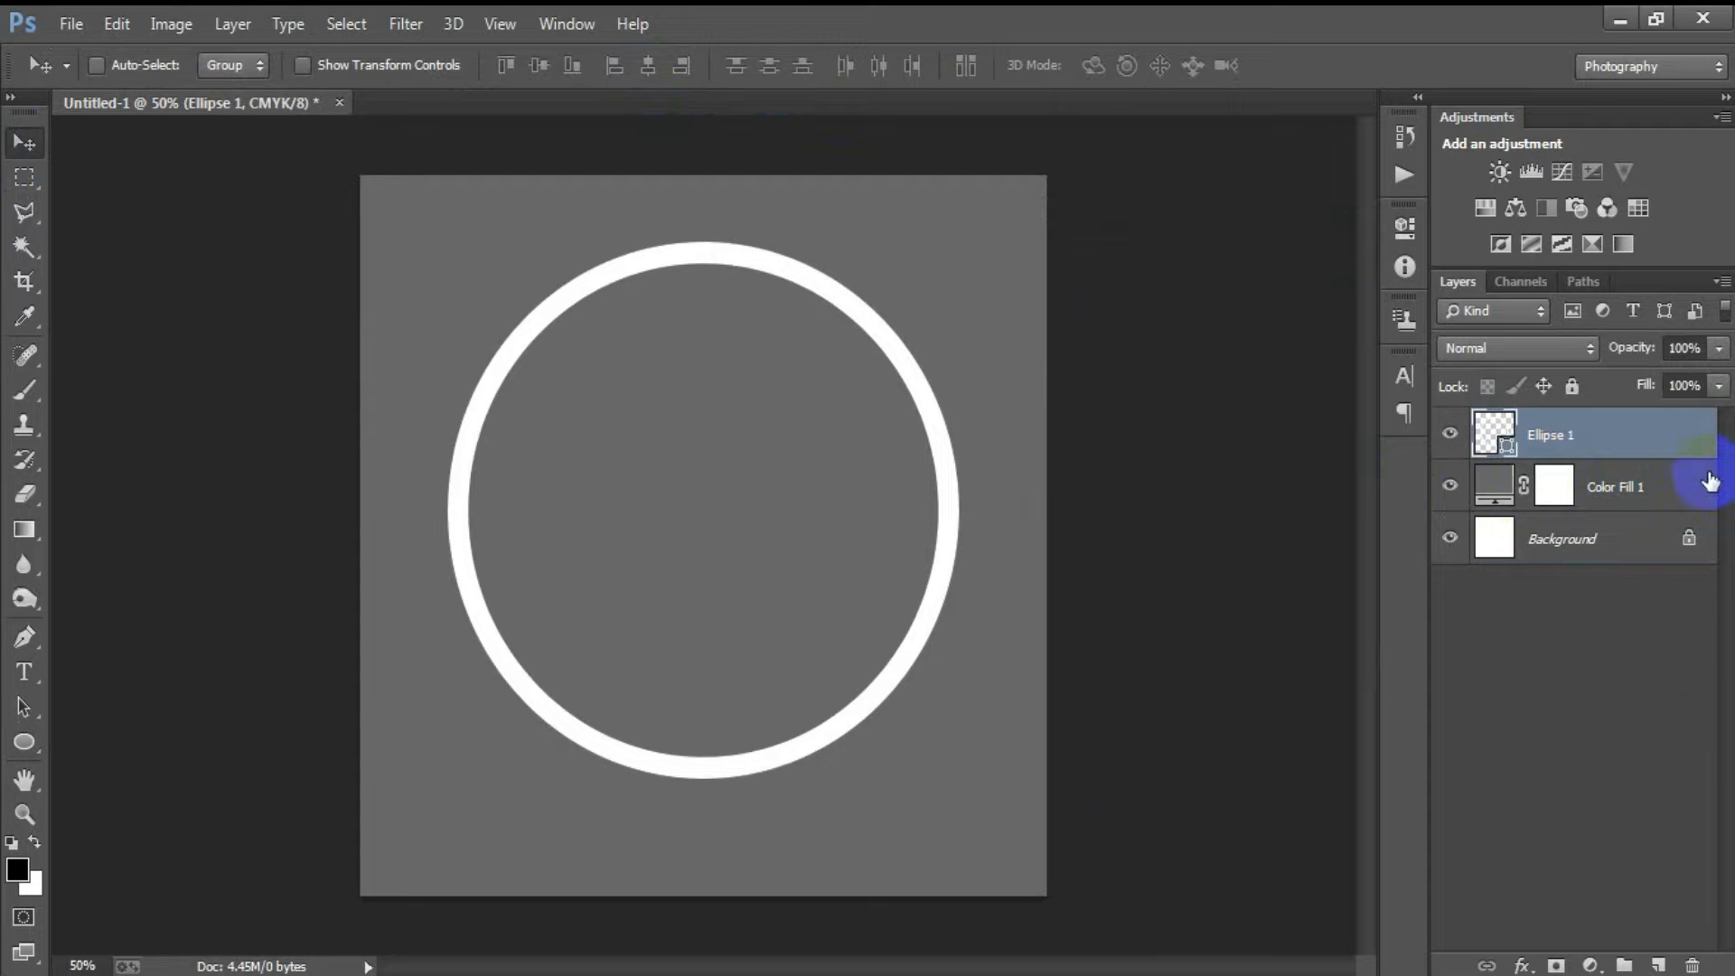
Step: Apply a Color Overlay with hex color FF80FF to the Ellipse 1 ring
double_click(1683, 446)
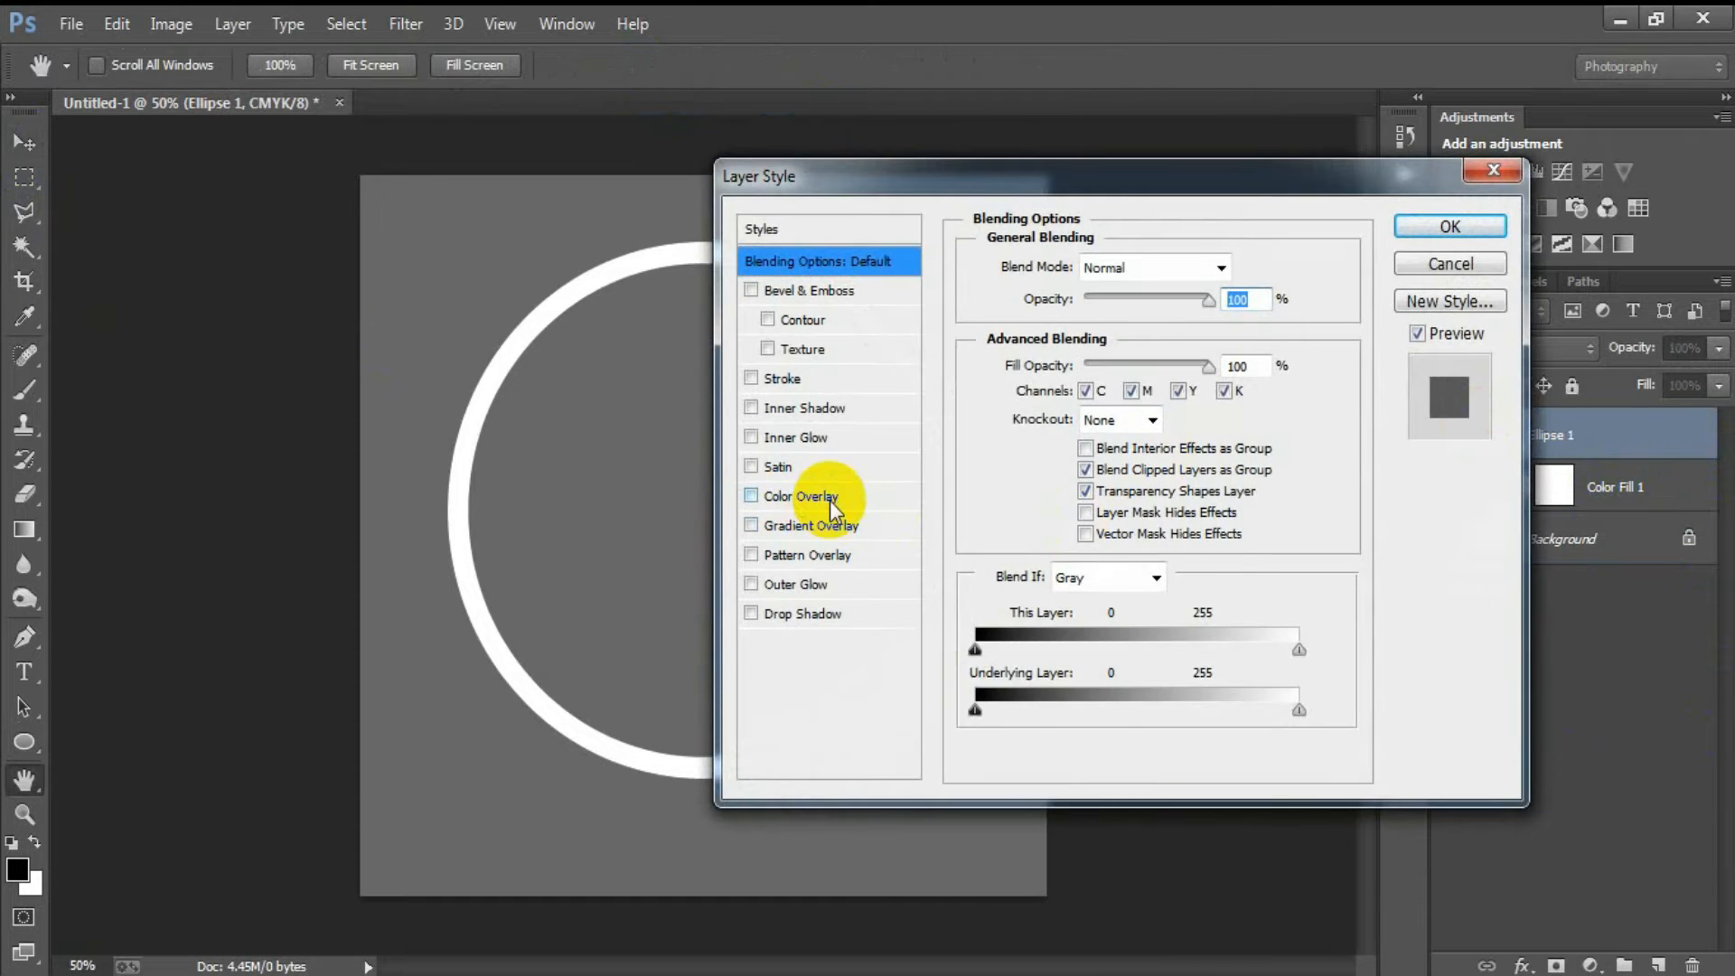
click(777, 496)
click(1231, 263)
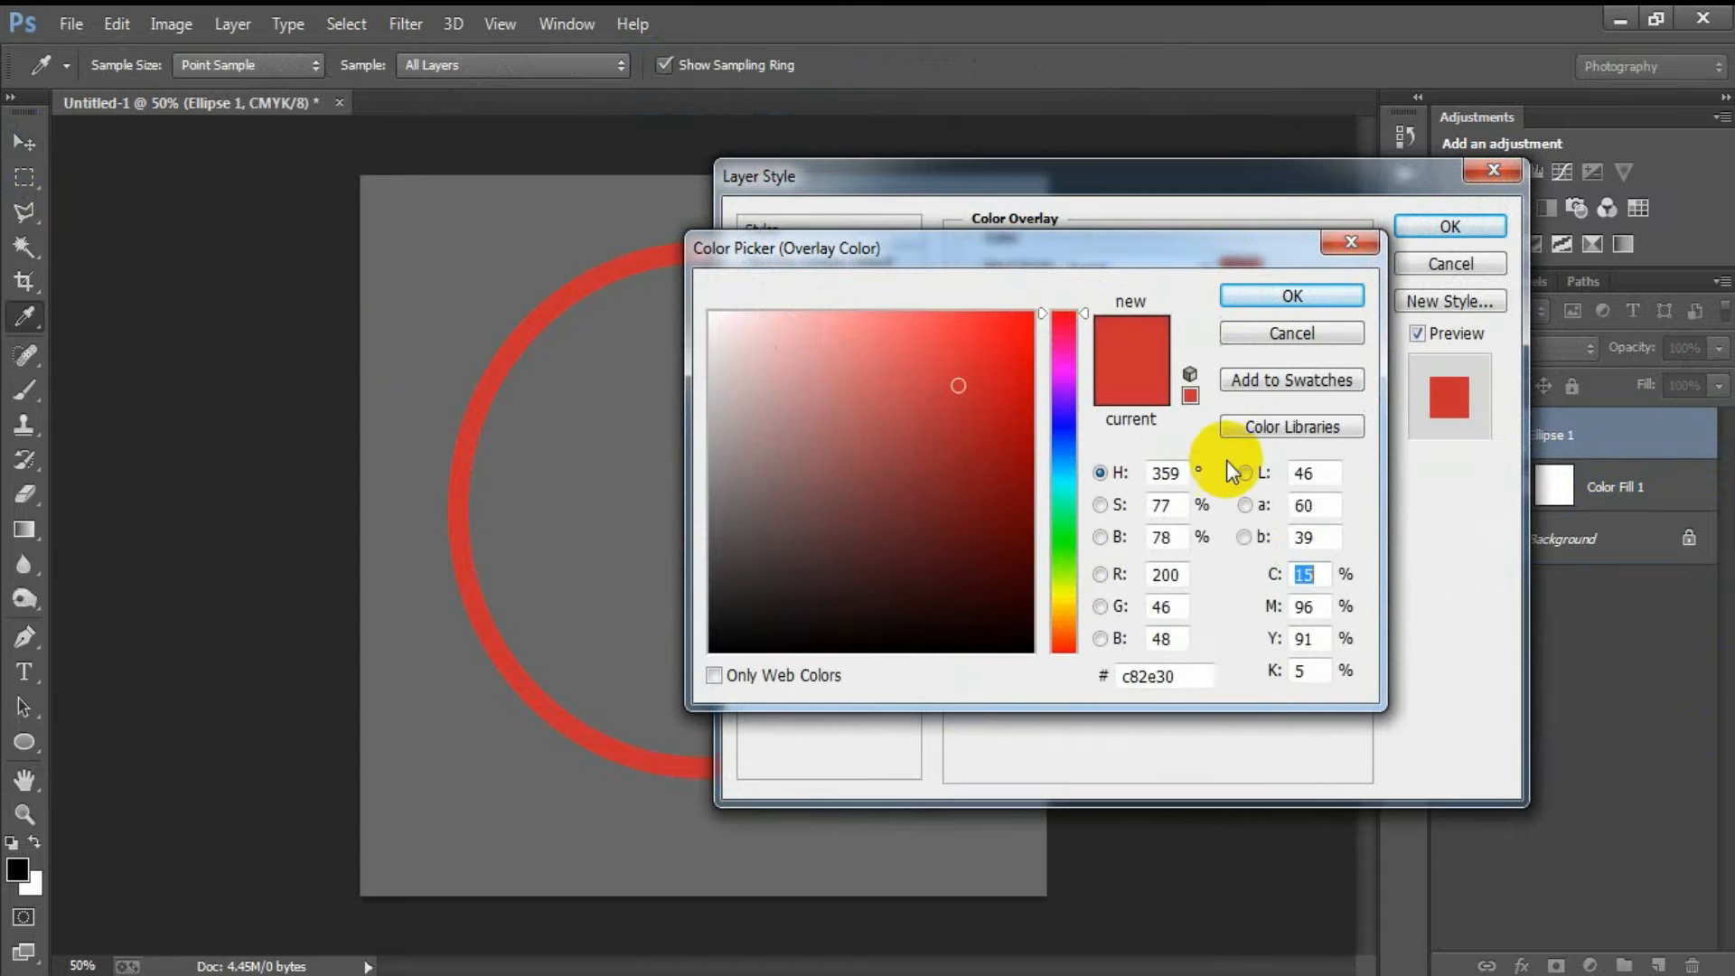
click(1200, 672)
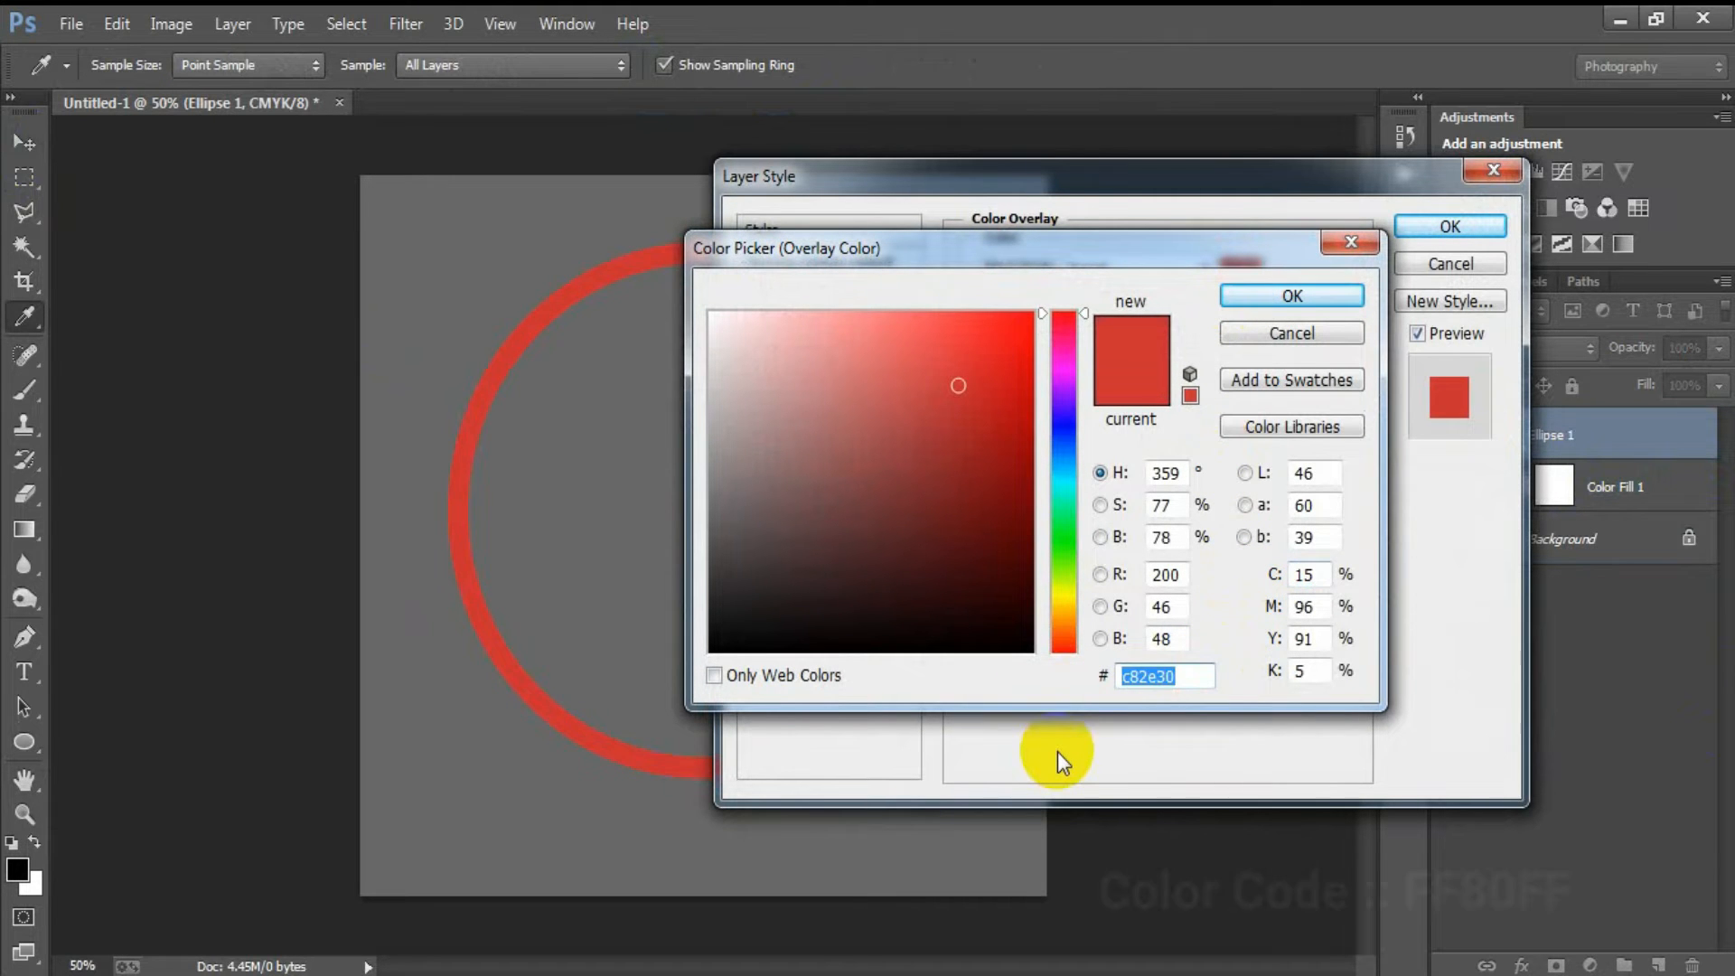
text(FF80FF)
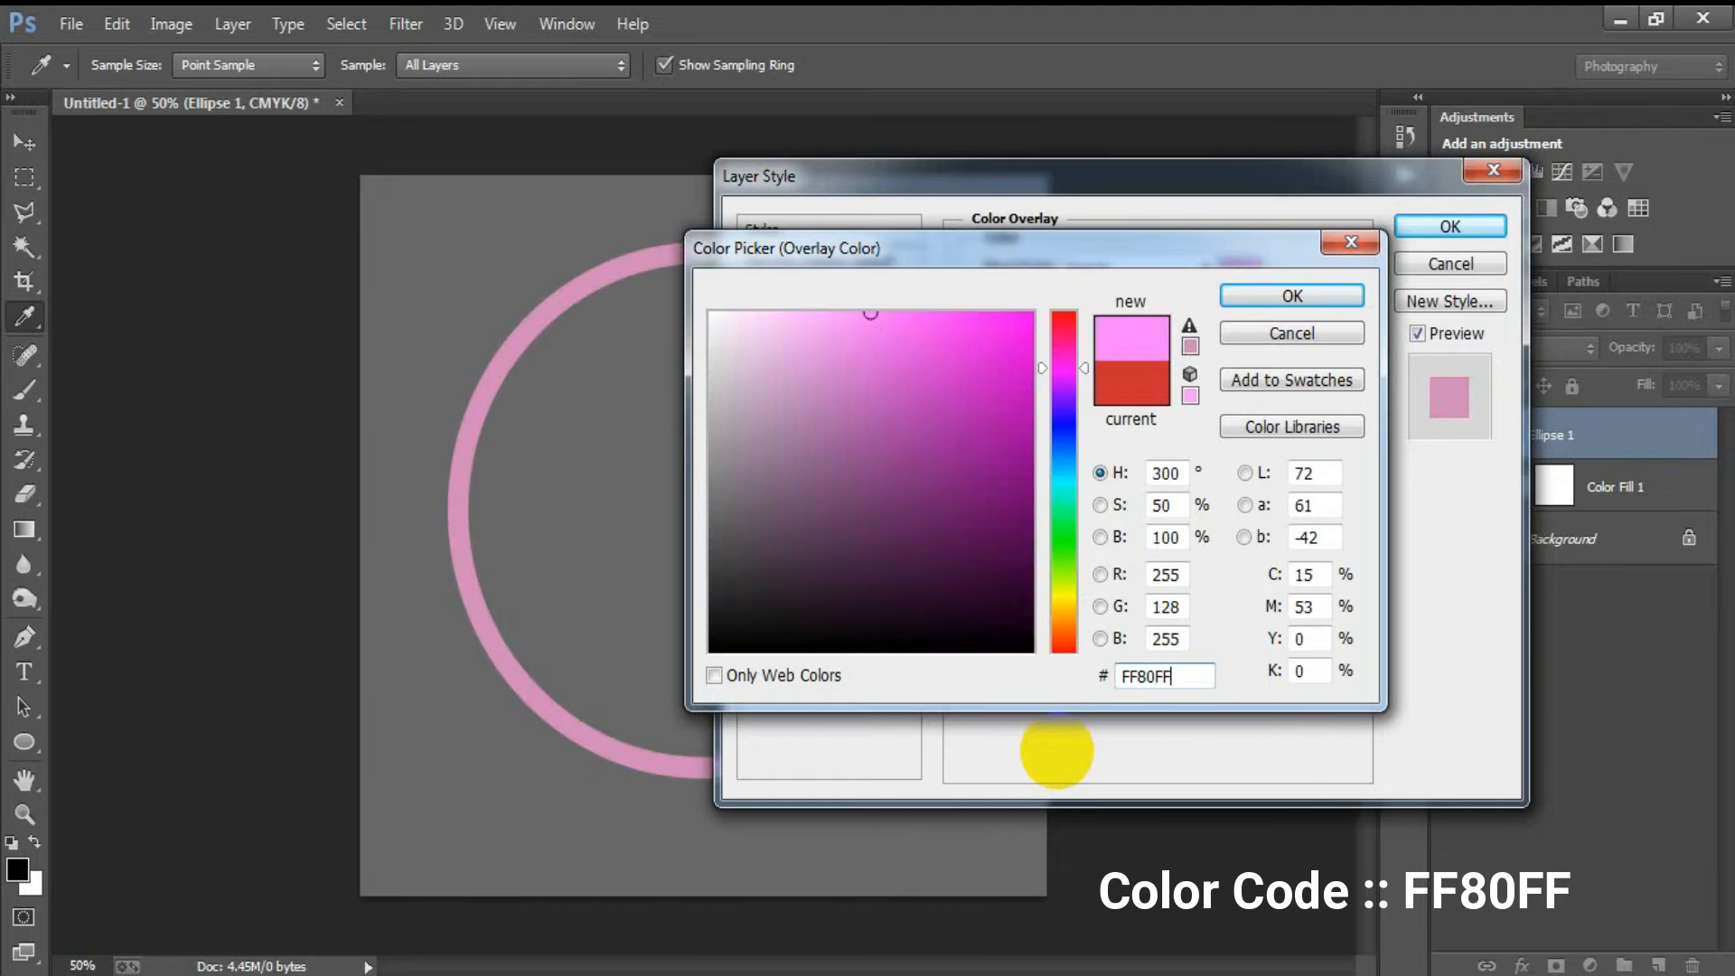
click(1270, 300)
click(1428, 226)
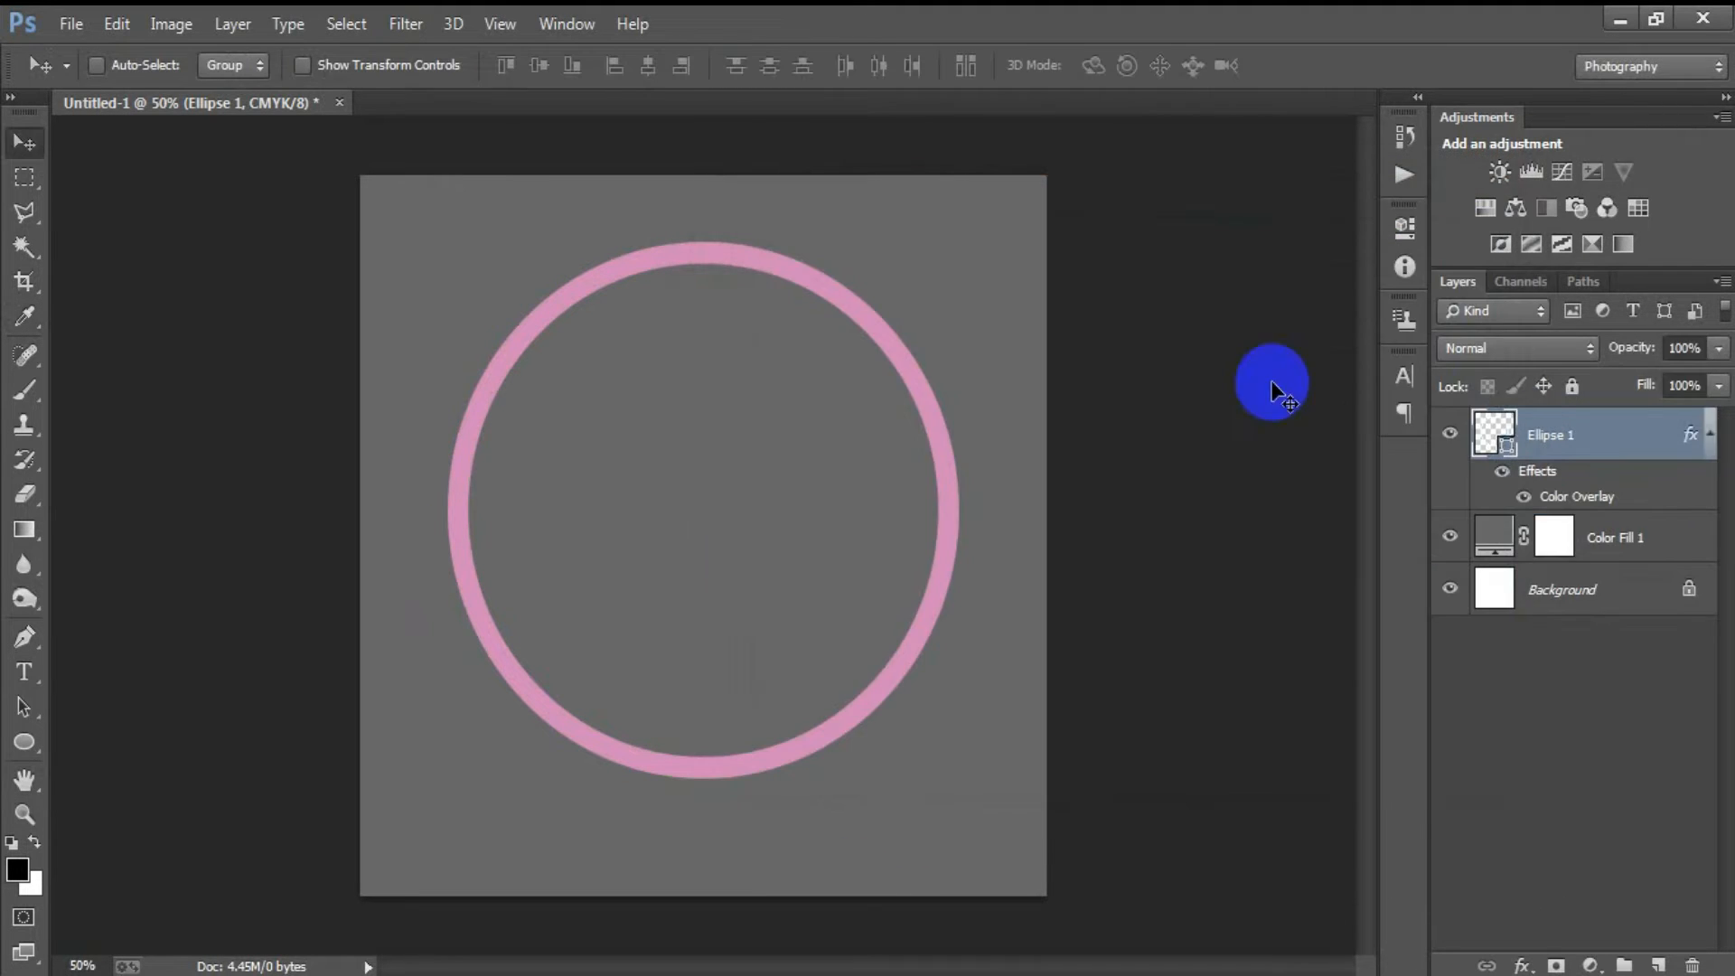
Step: Duplicate the pink ring layer and collapse the effects lists of both ring layers
key(ctrl+j)
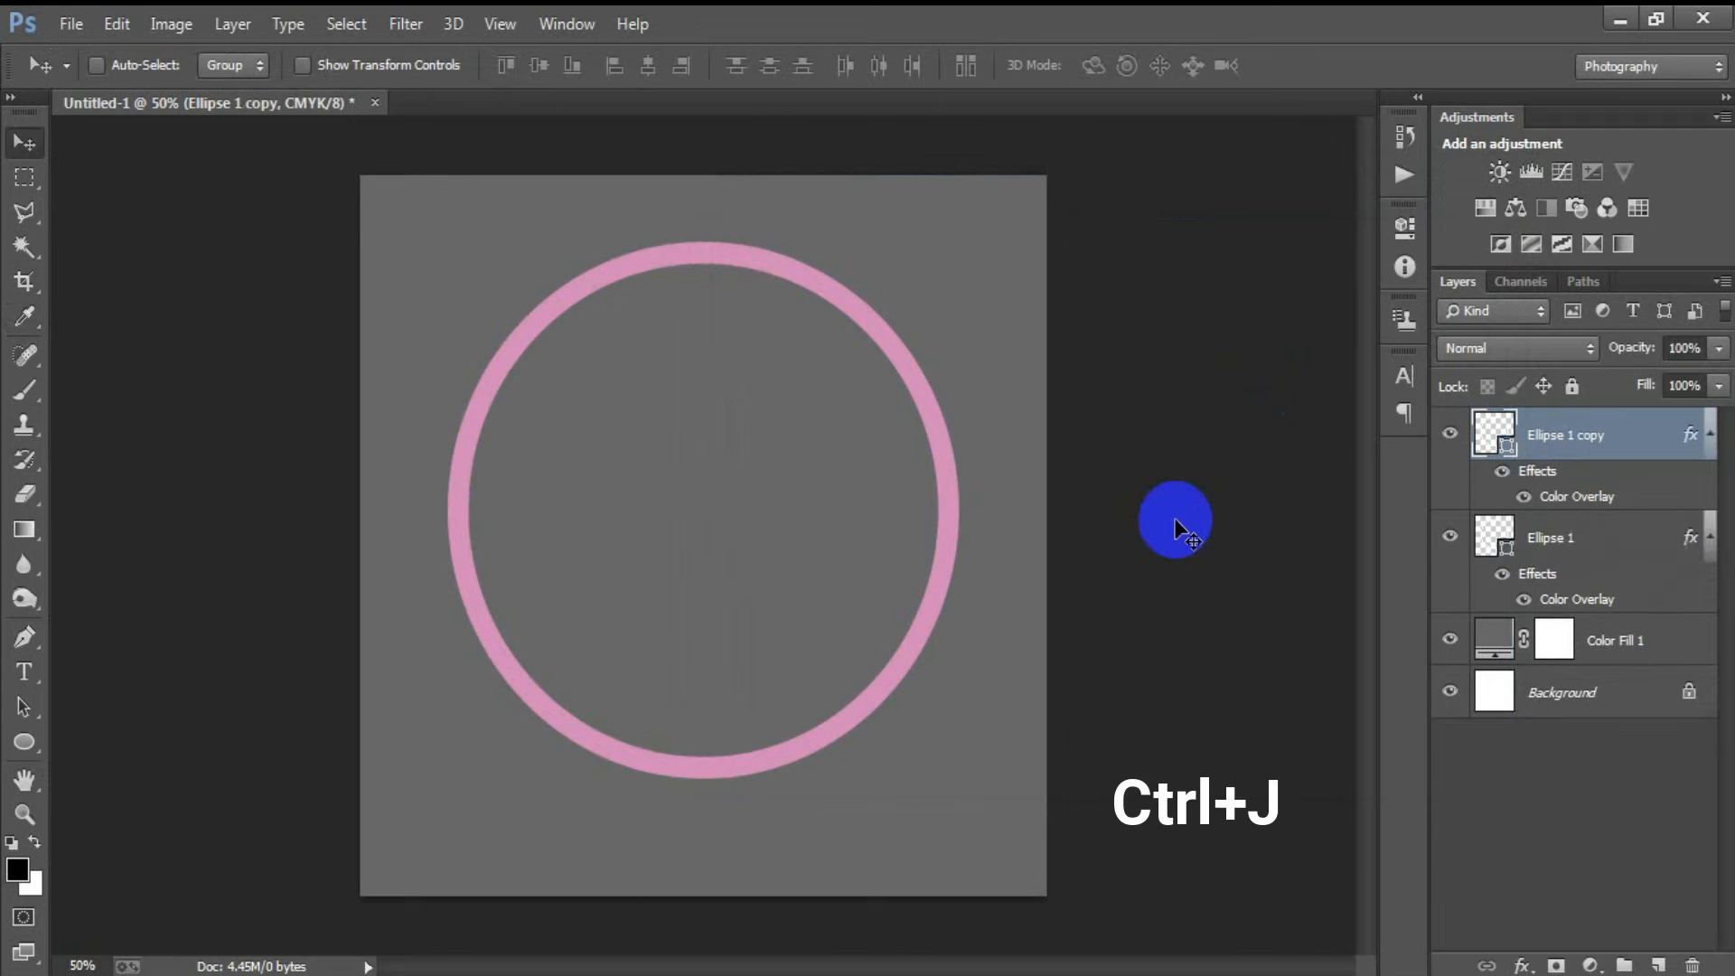
click(1710, 540)
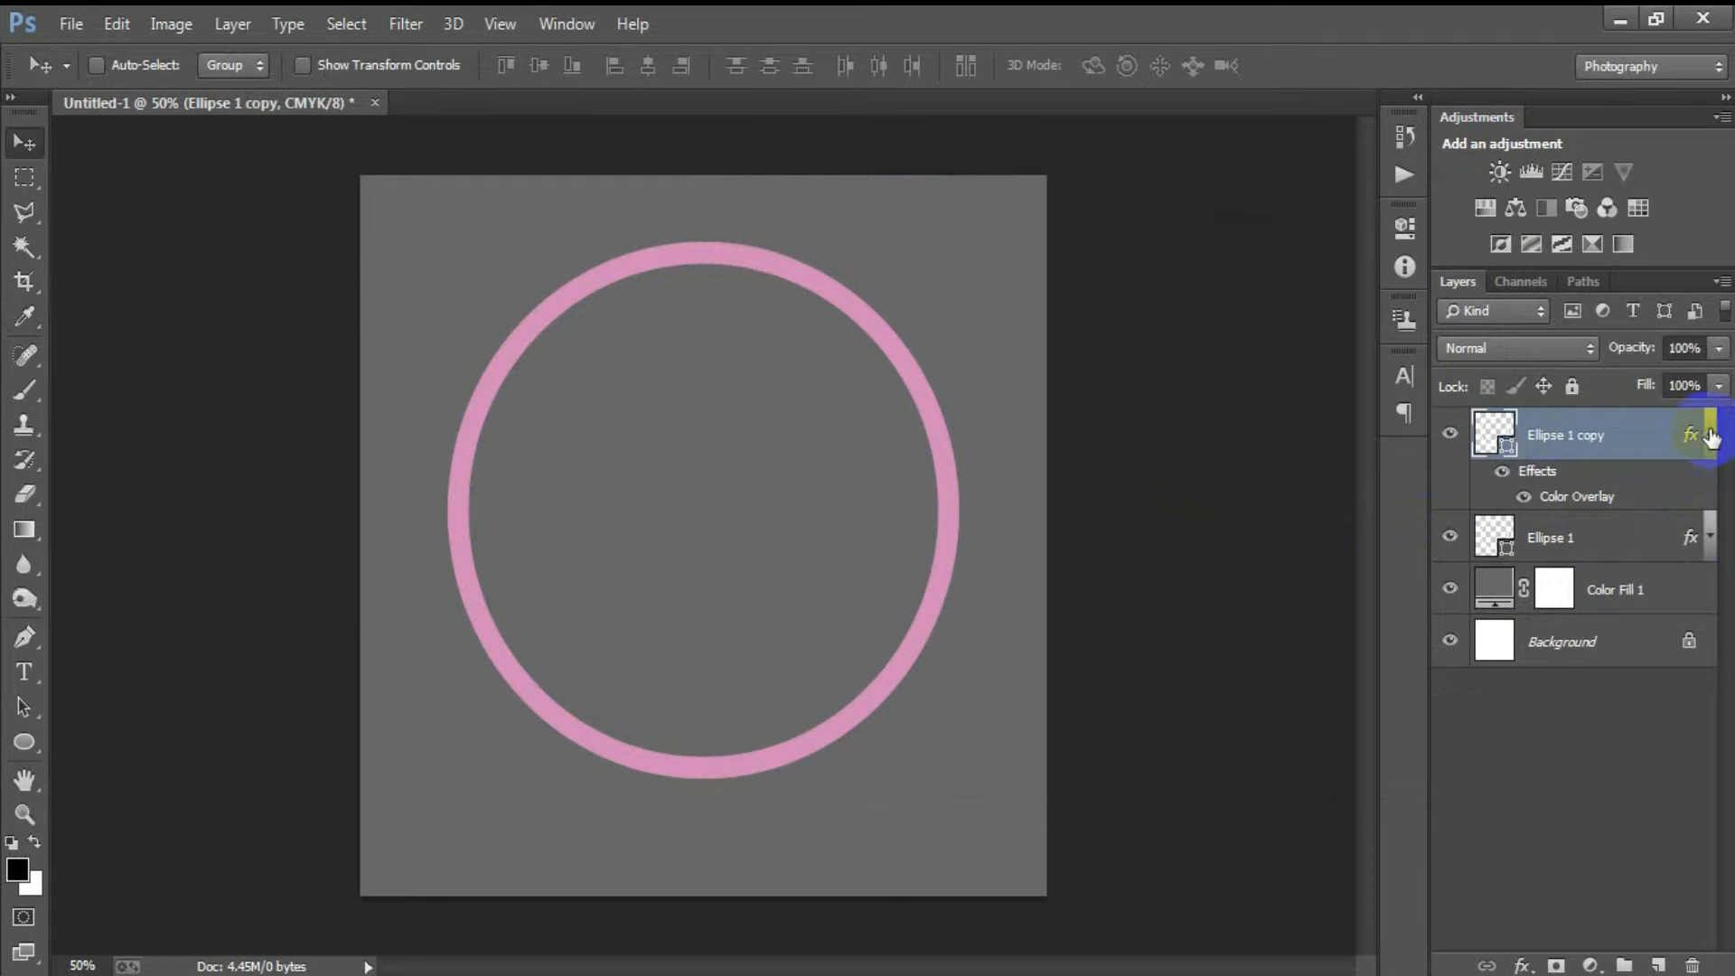
click(1709, 434)
click(1450, 436)
click(1665, 458)
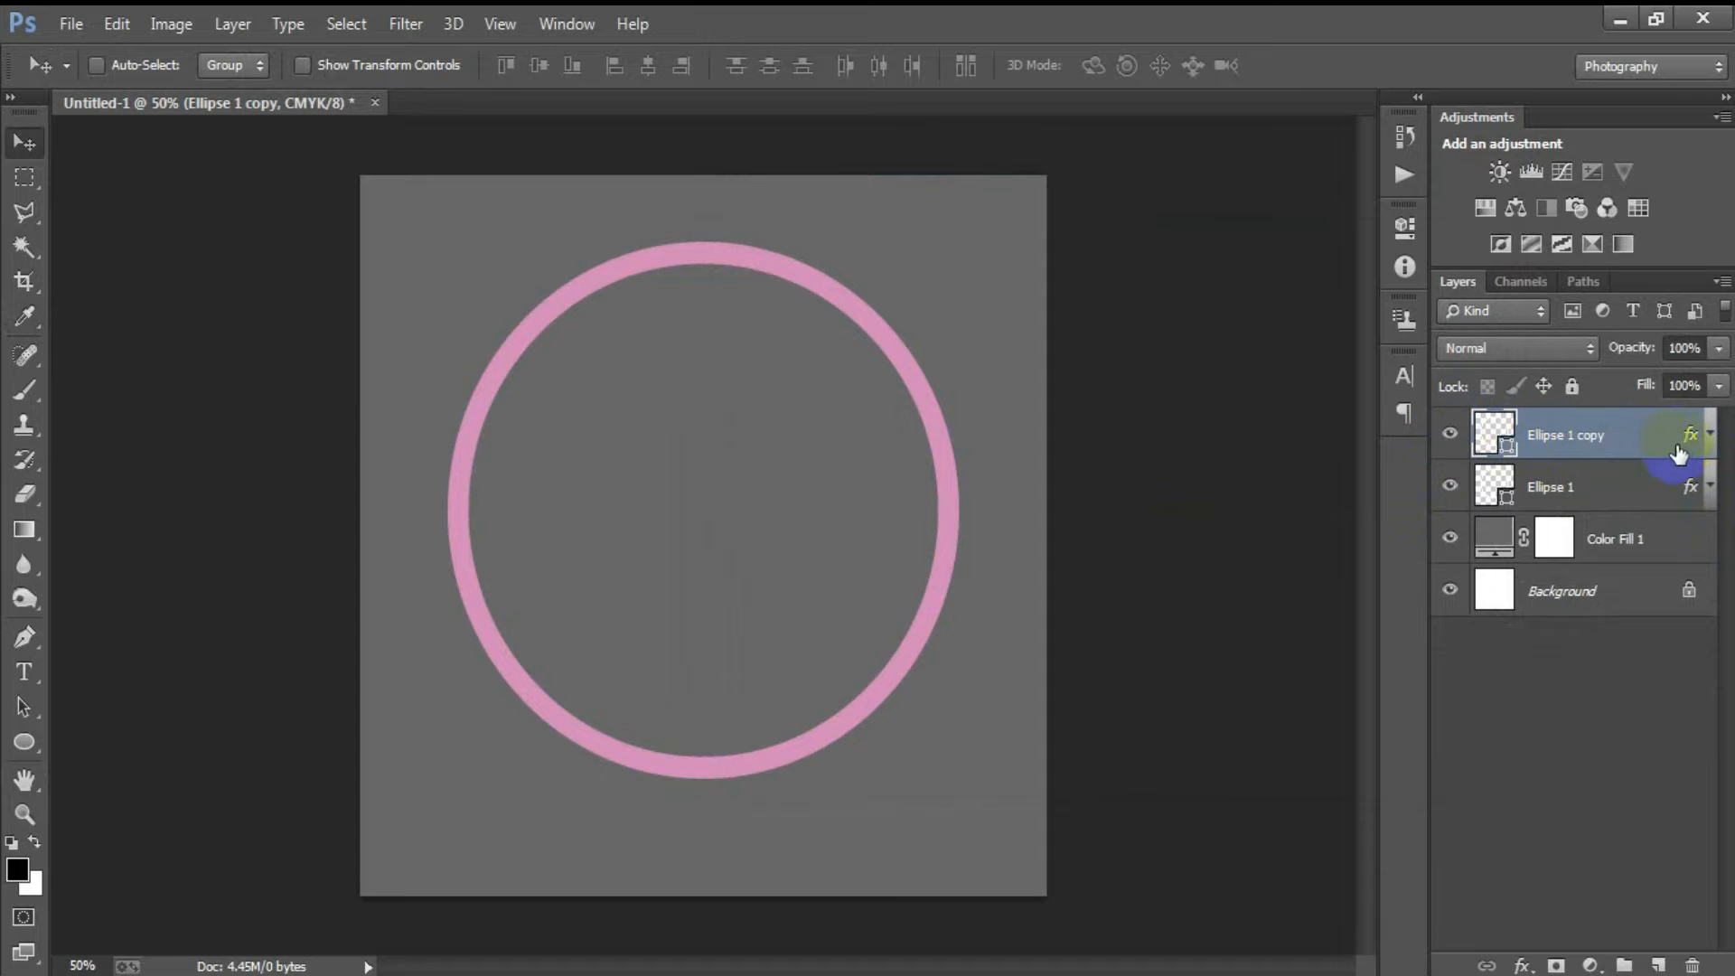
Step: Change the Color Overlay of the Ellipse 1 copy layer to hex color FF4600
double_click(1689, 437)
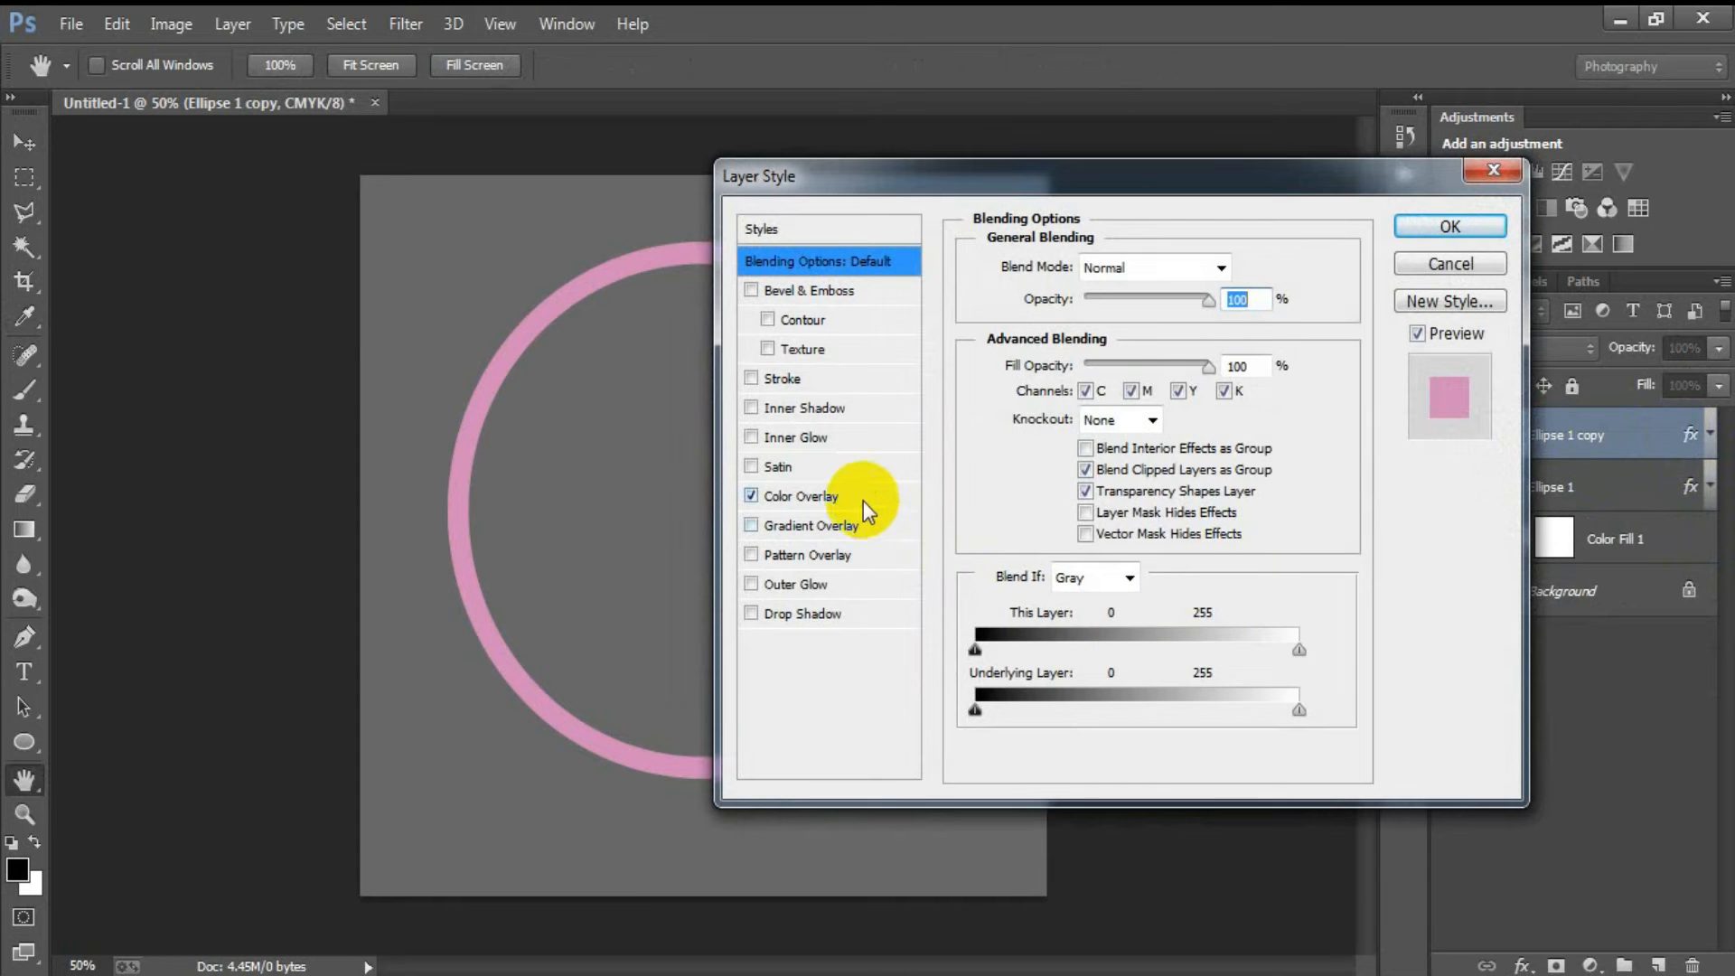
click(893, 493)
click(1227, 270)
click(1176, 676)
double_click(1174, 676)
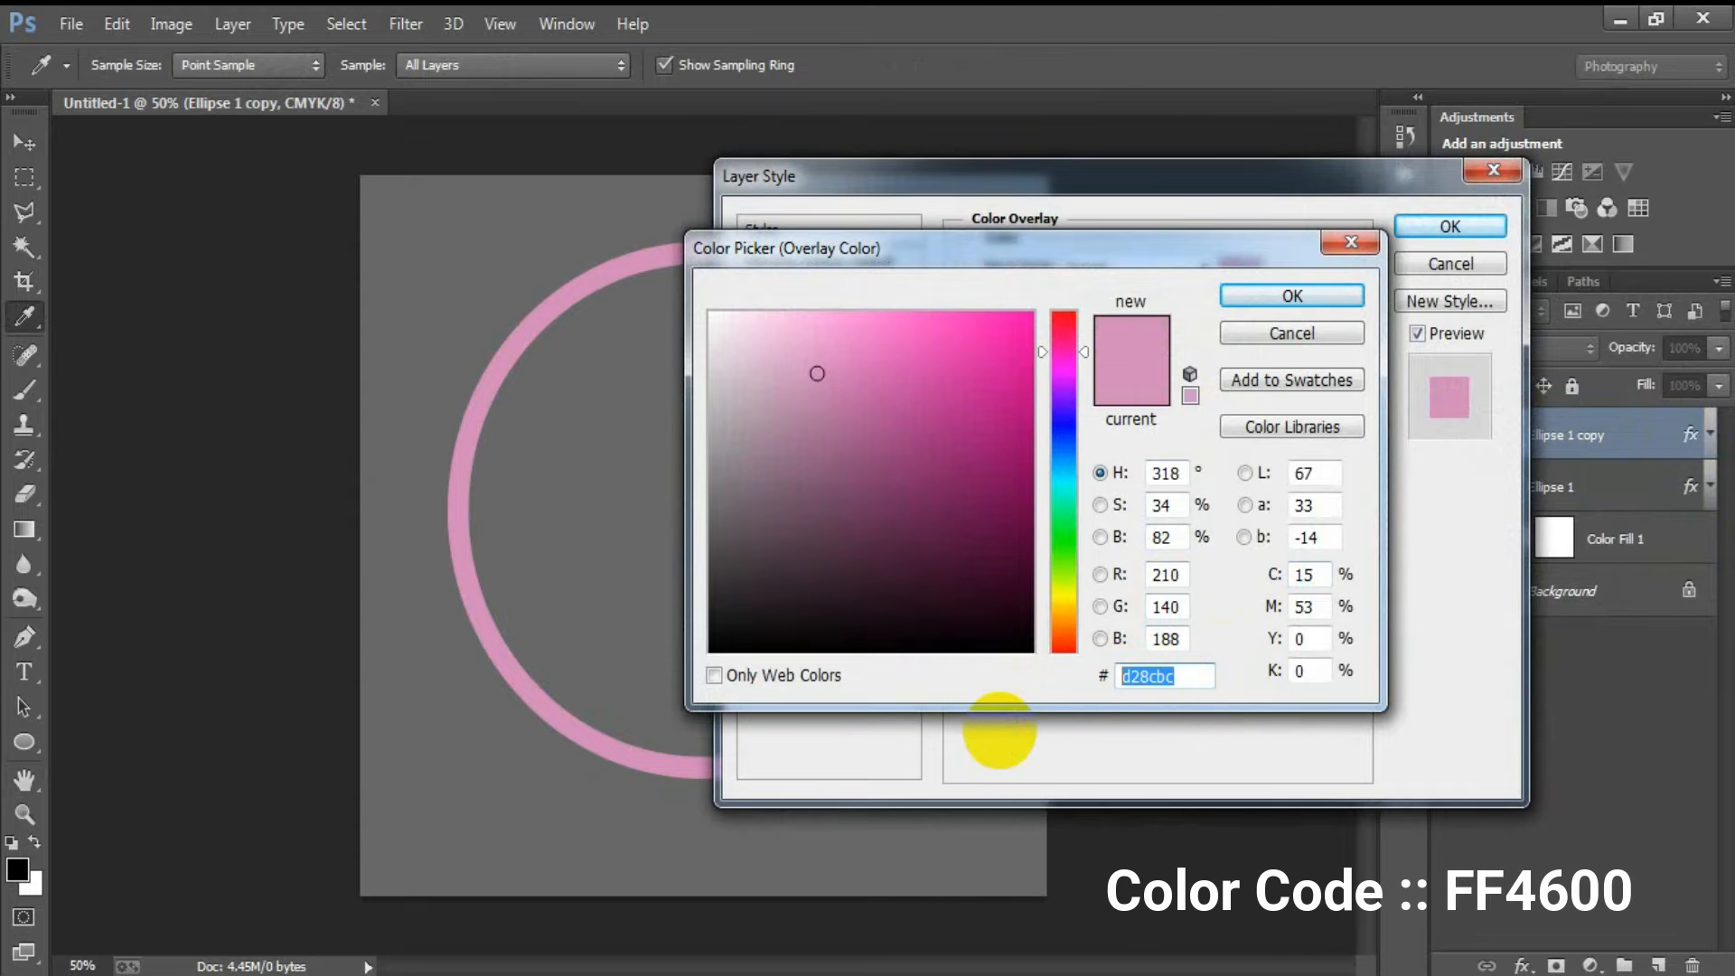
text(FF4600)
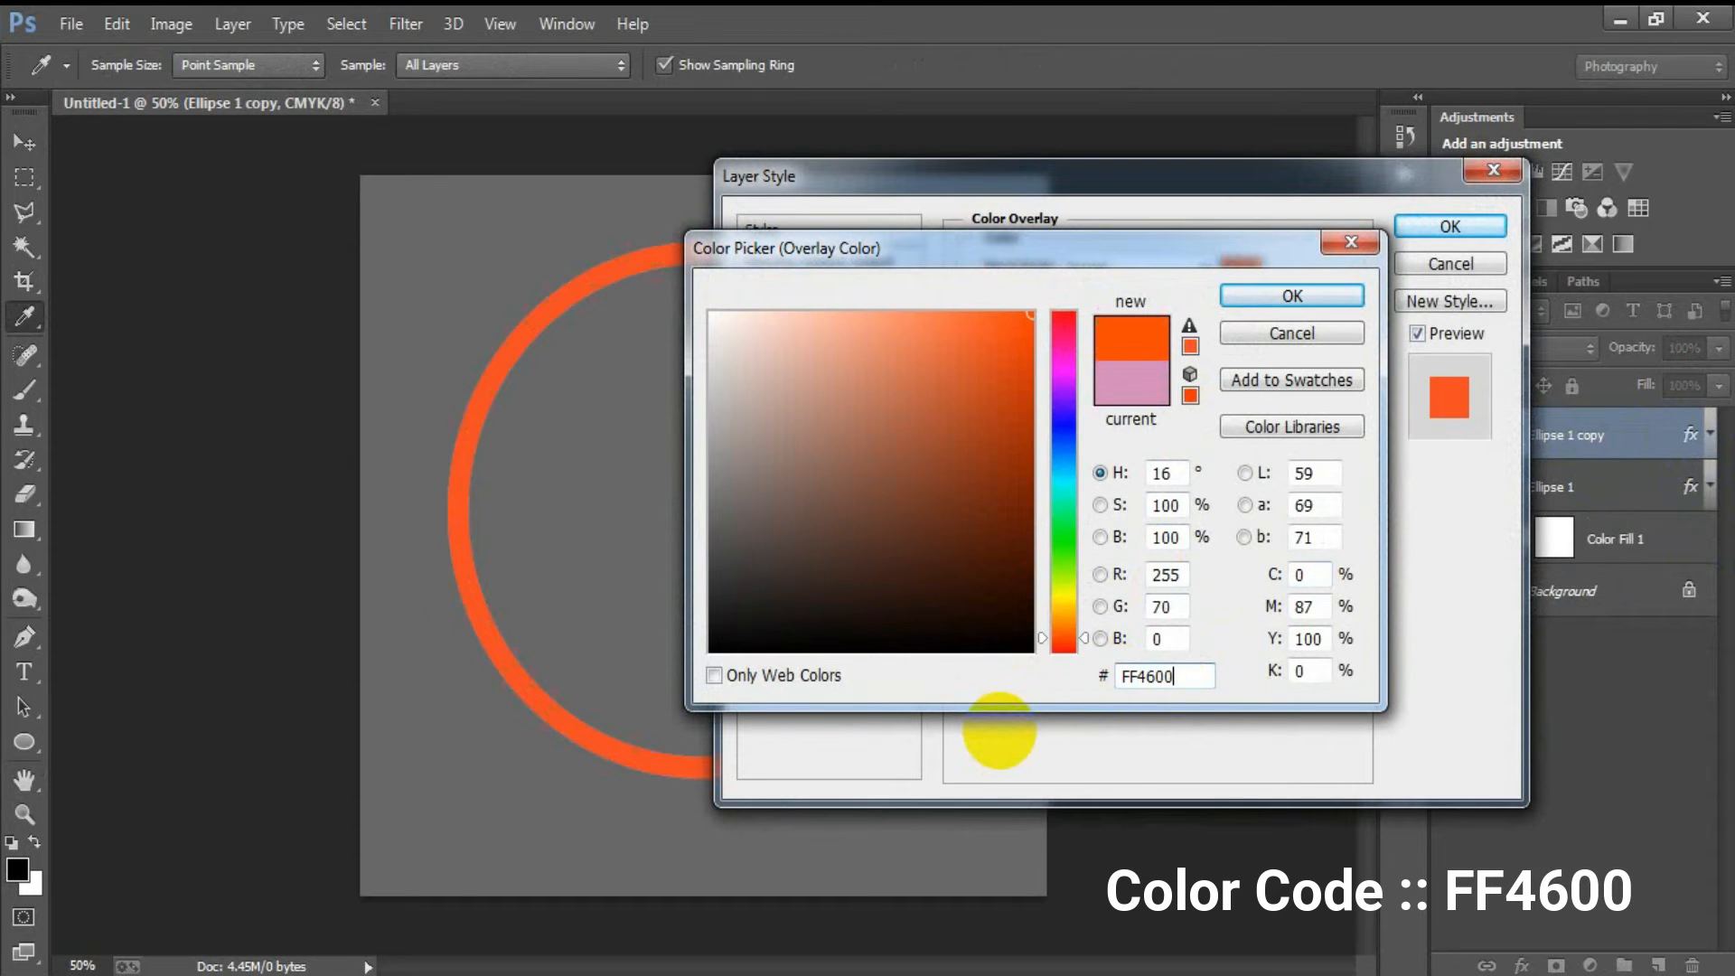
click(1315, 295)
click(1440, 229)
Step: Scale the orange ring about its centre to about 92.79% so it fits inside the pink ring
key(ctrl+t)
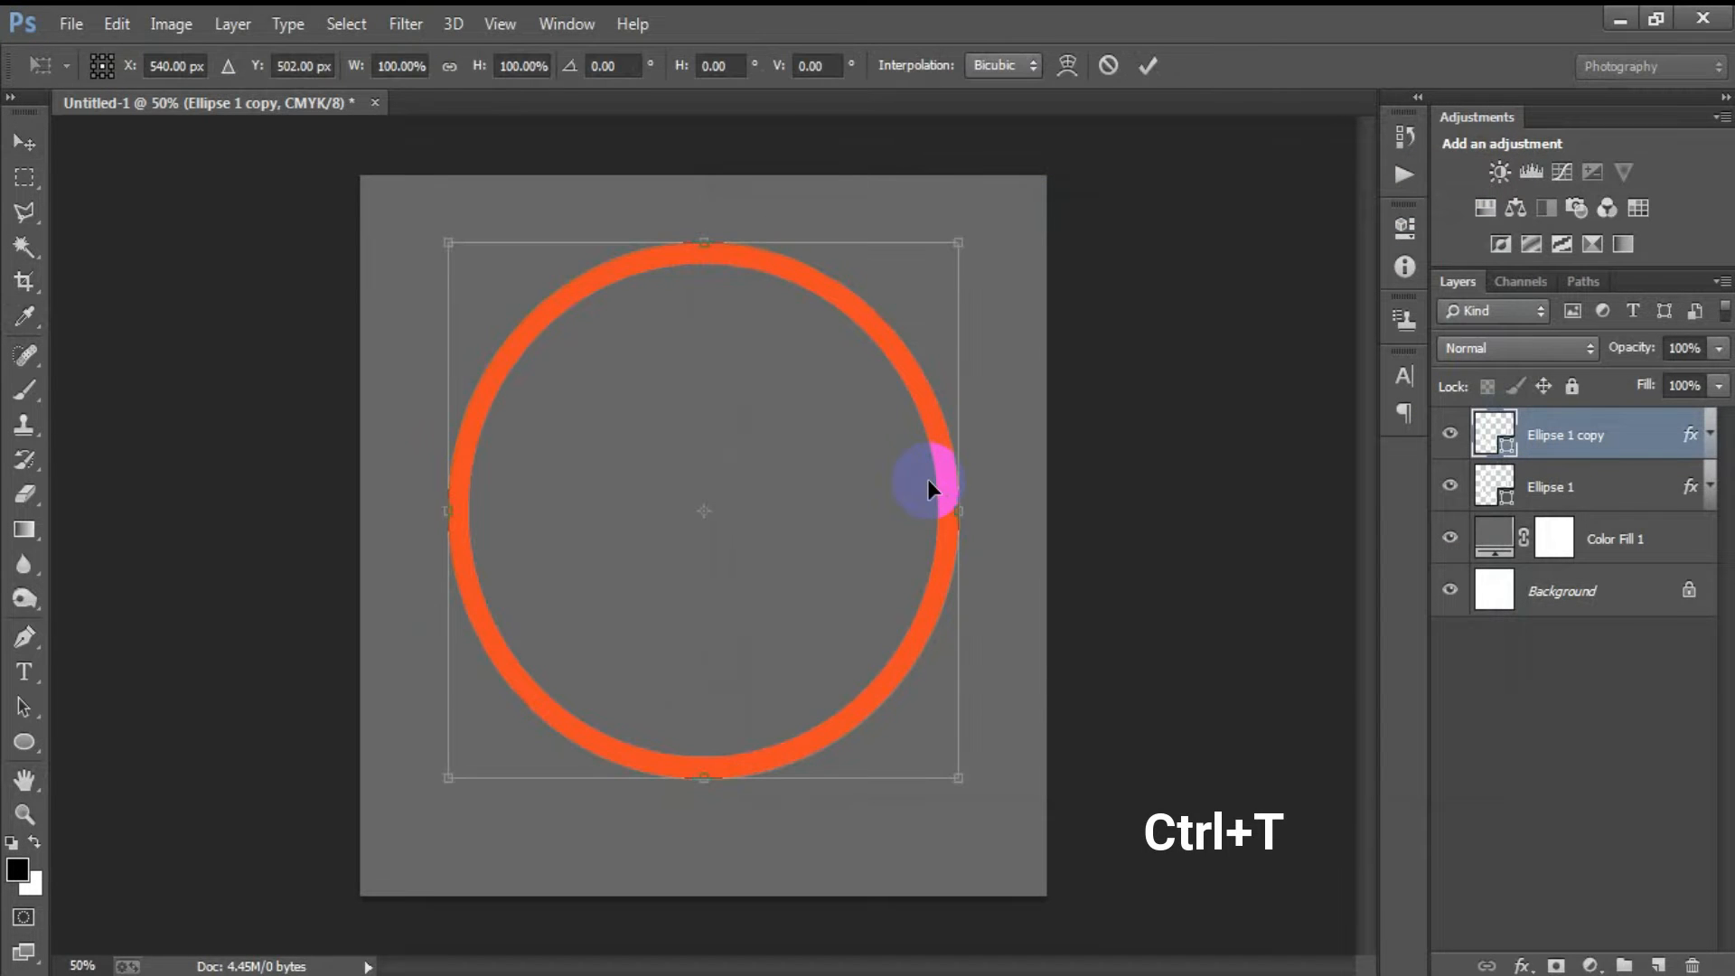
mouse_move(959, 775)
mouse_down()
mouse_move(934, 748)
mouse_move(949, 746)
mouse_up()
click(1148, 66)
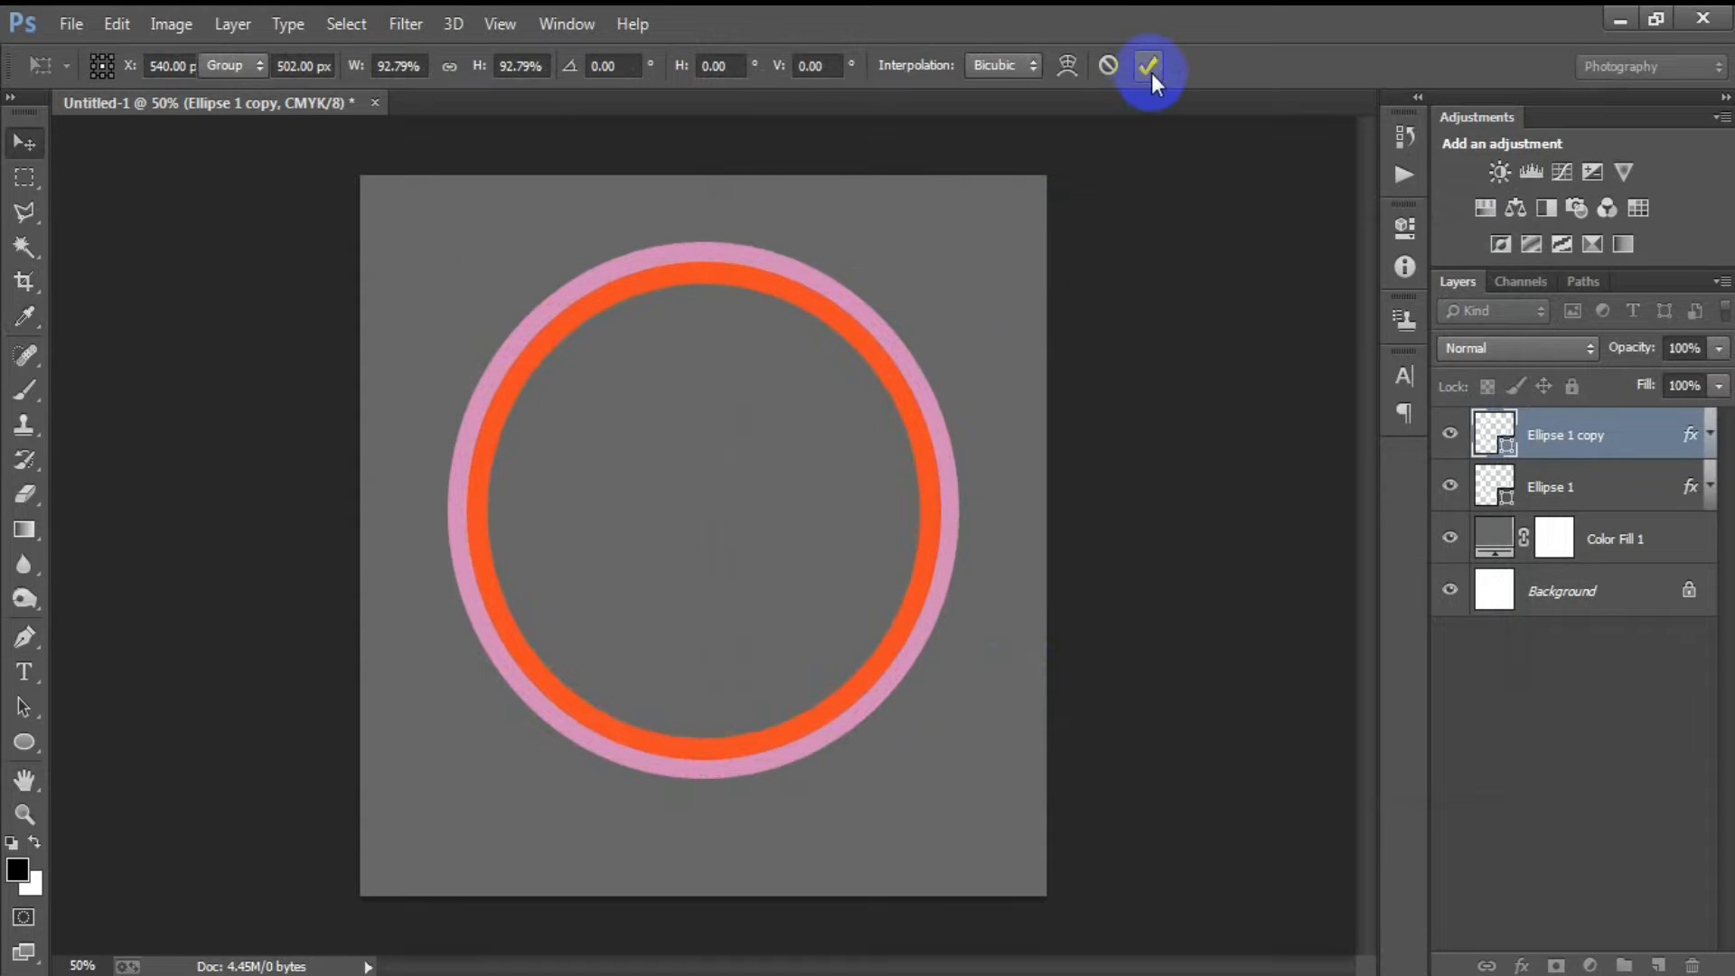
Step: Duplicate the orange ring layer and set the copy's Color Overlay to hex color 3A4CF2
key(ctrl+j)
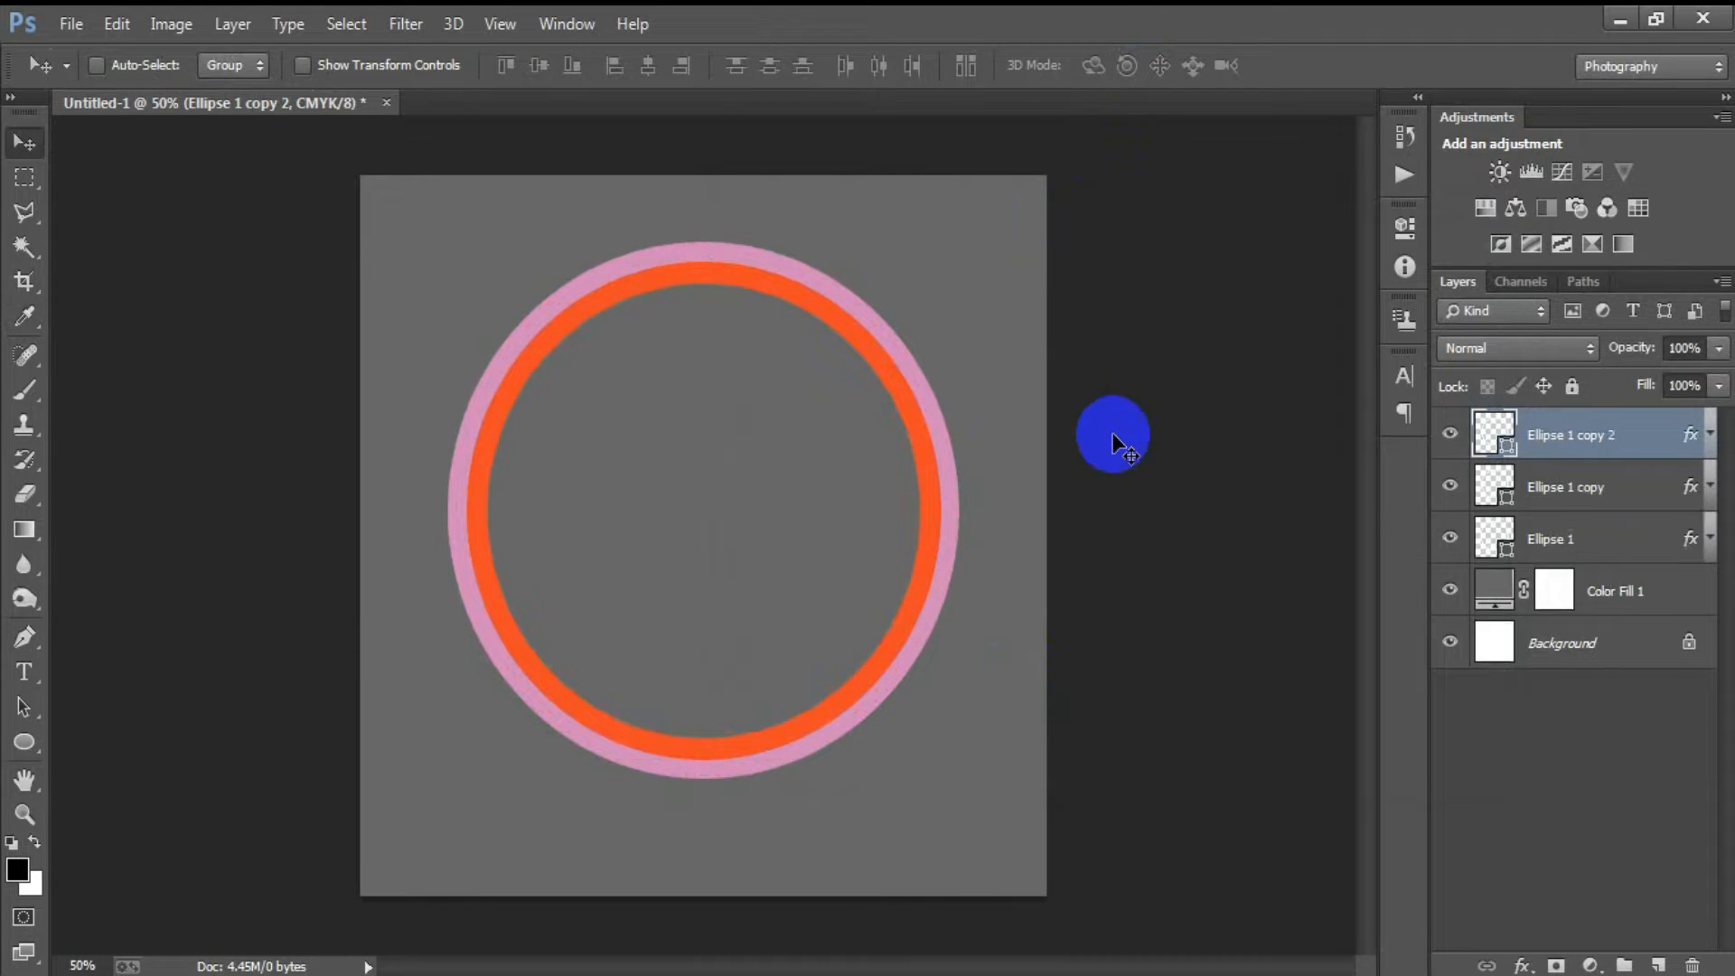
double_click(1693, 442)
click(907, 488)
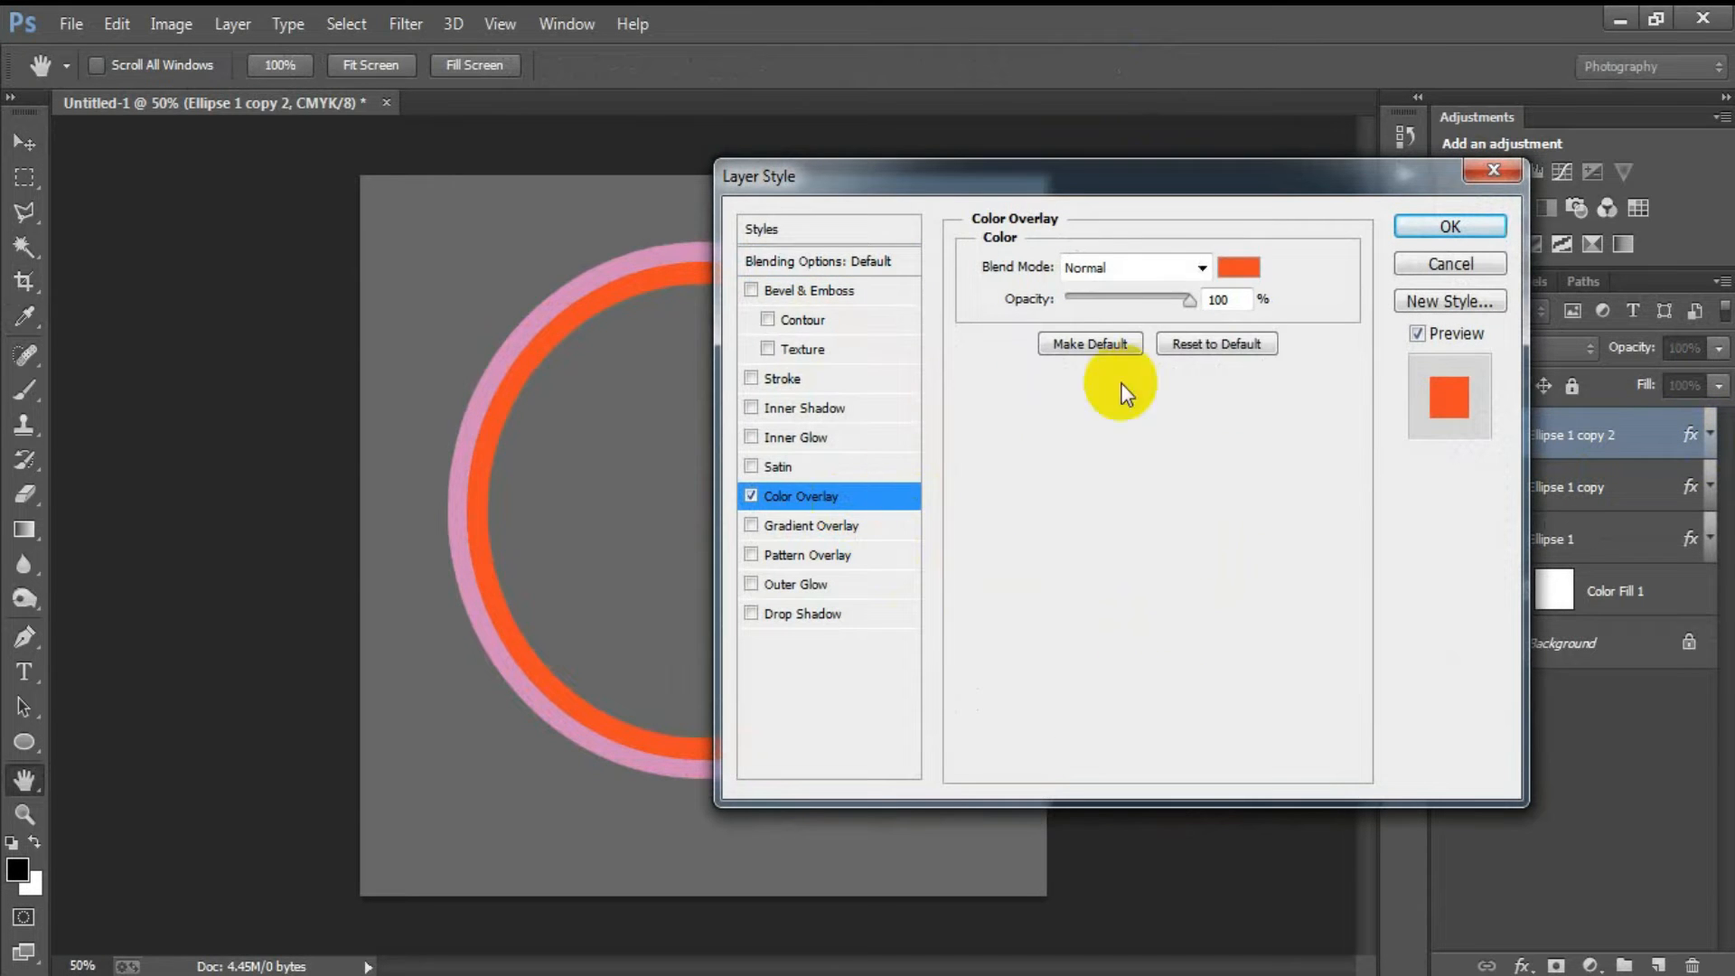
click(1230, 271)
double_click(1145, 675)
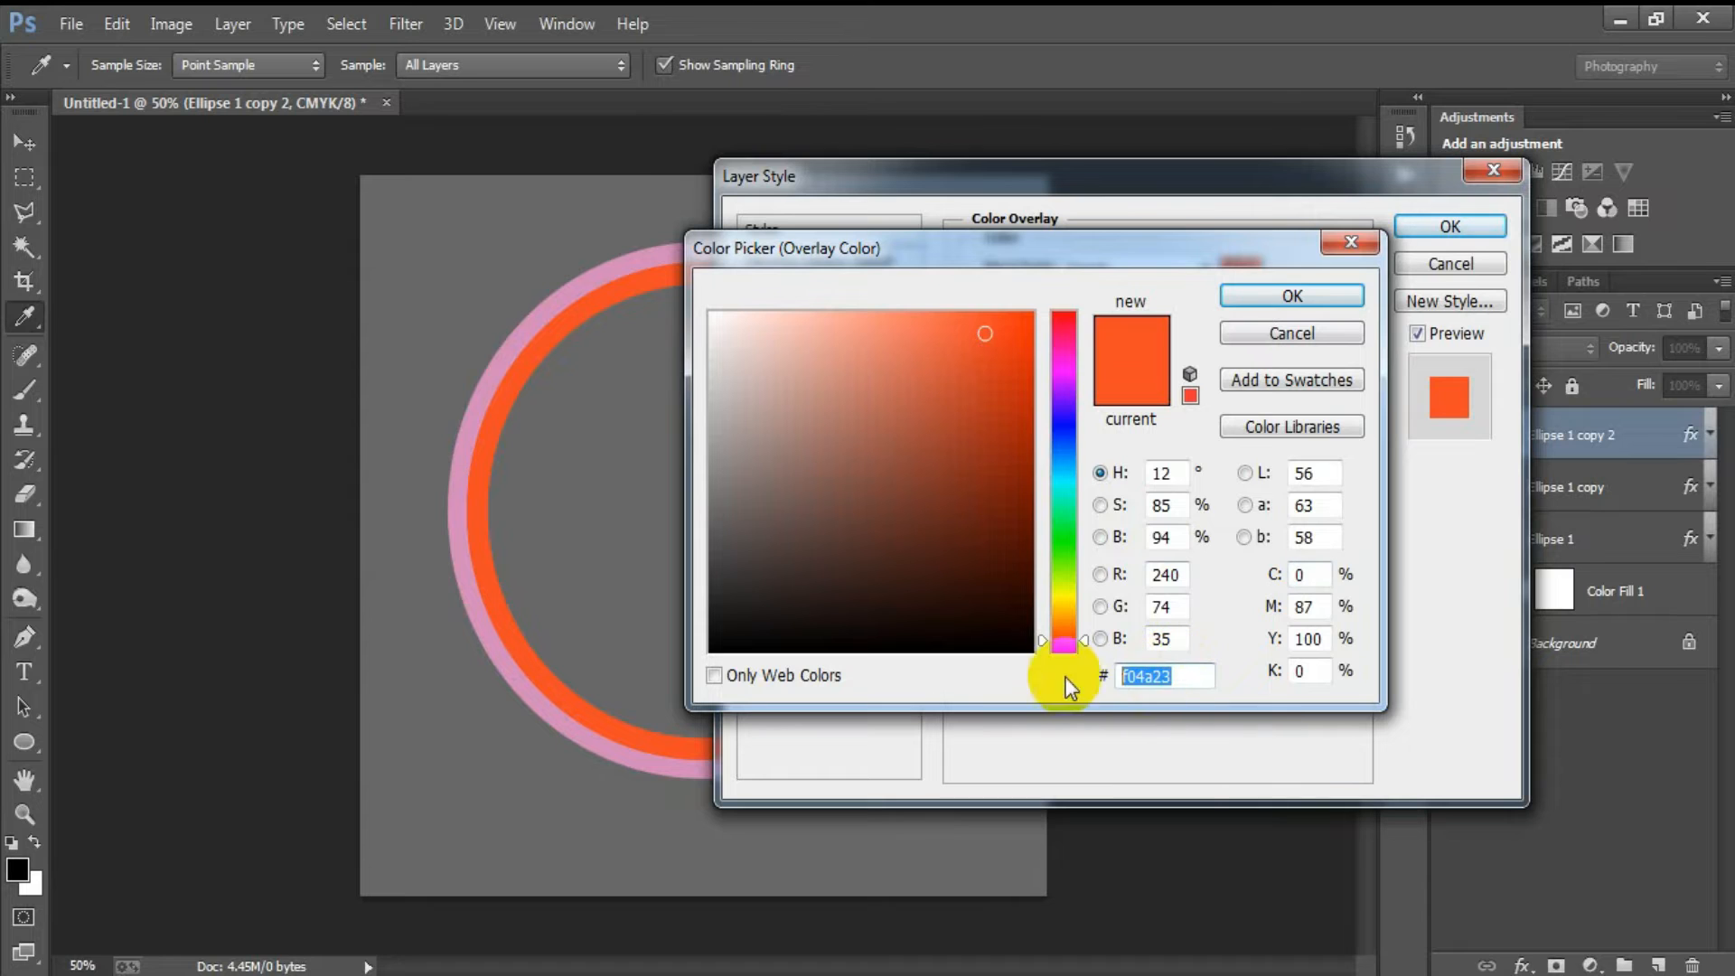
text(3A)
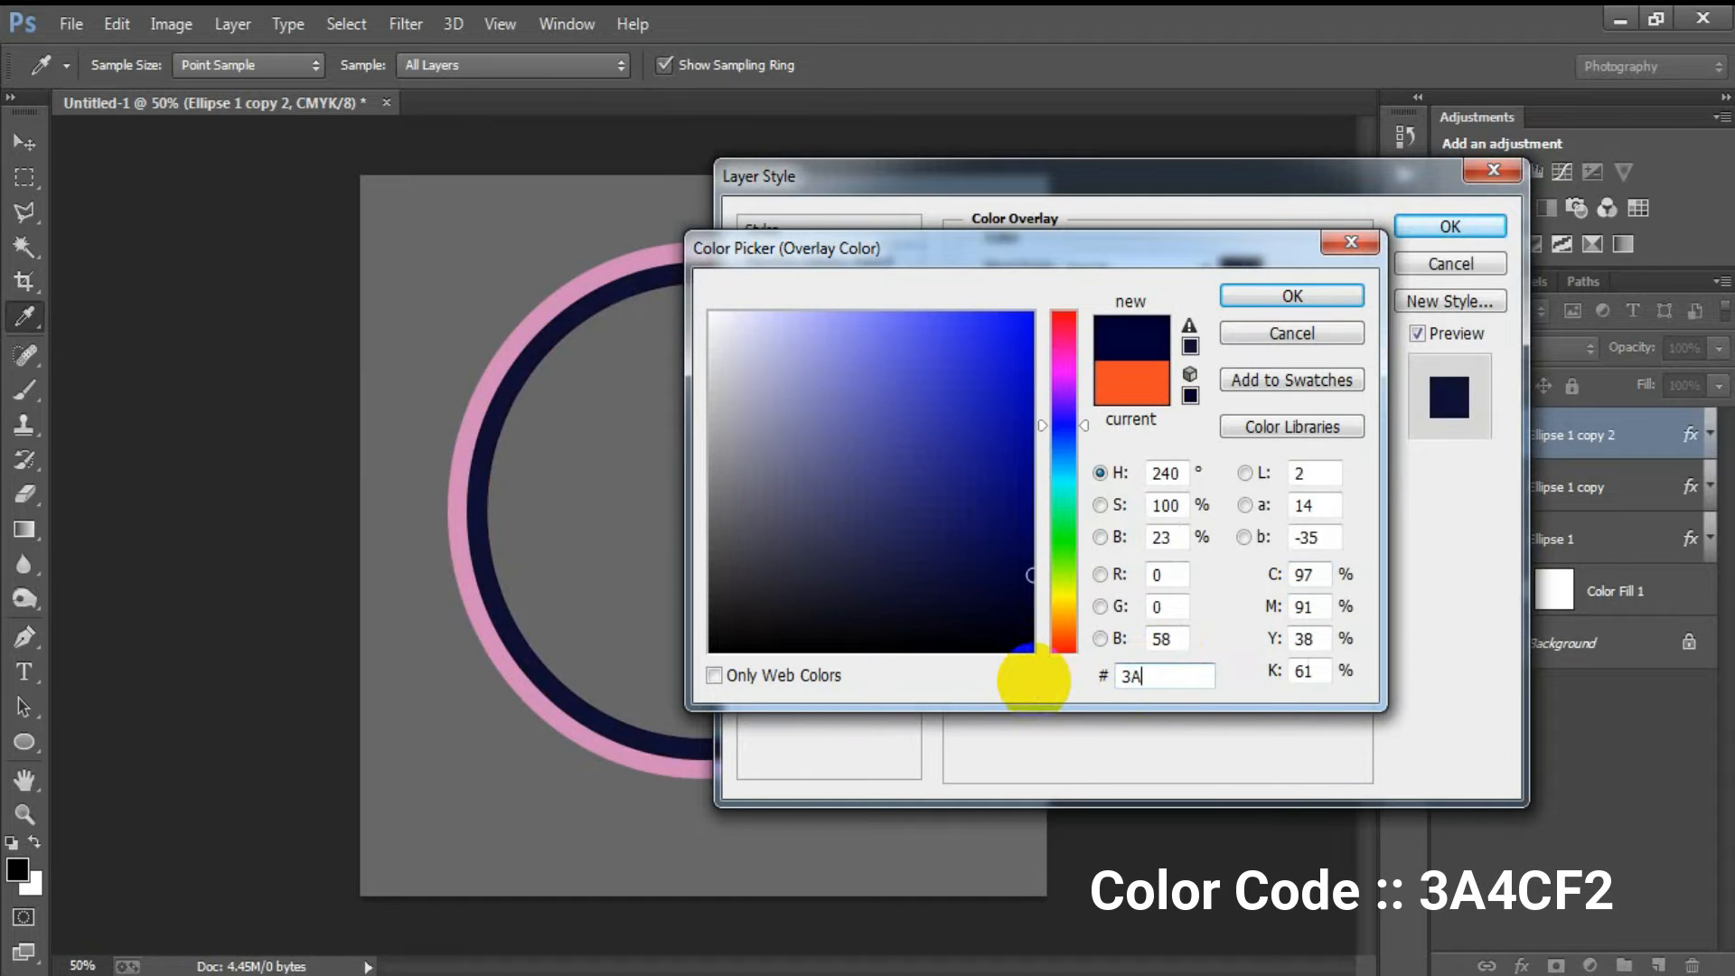
text(4CF2)
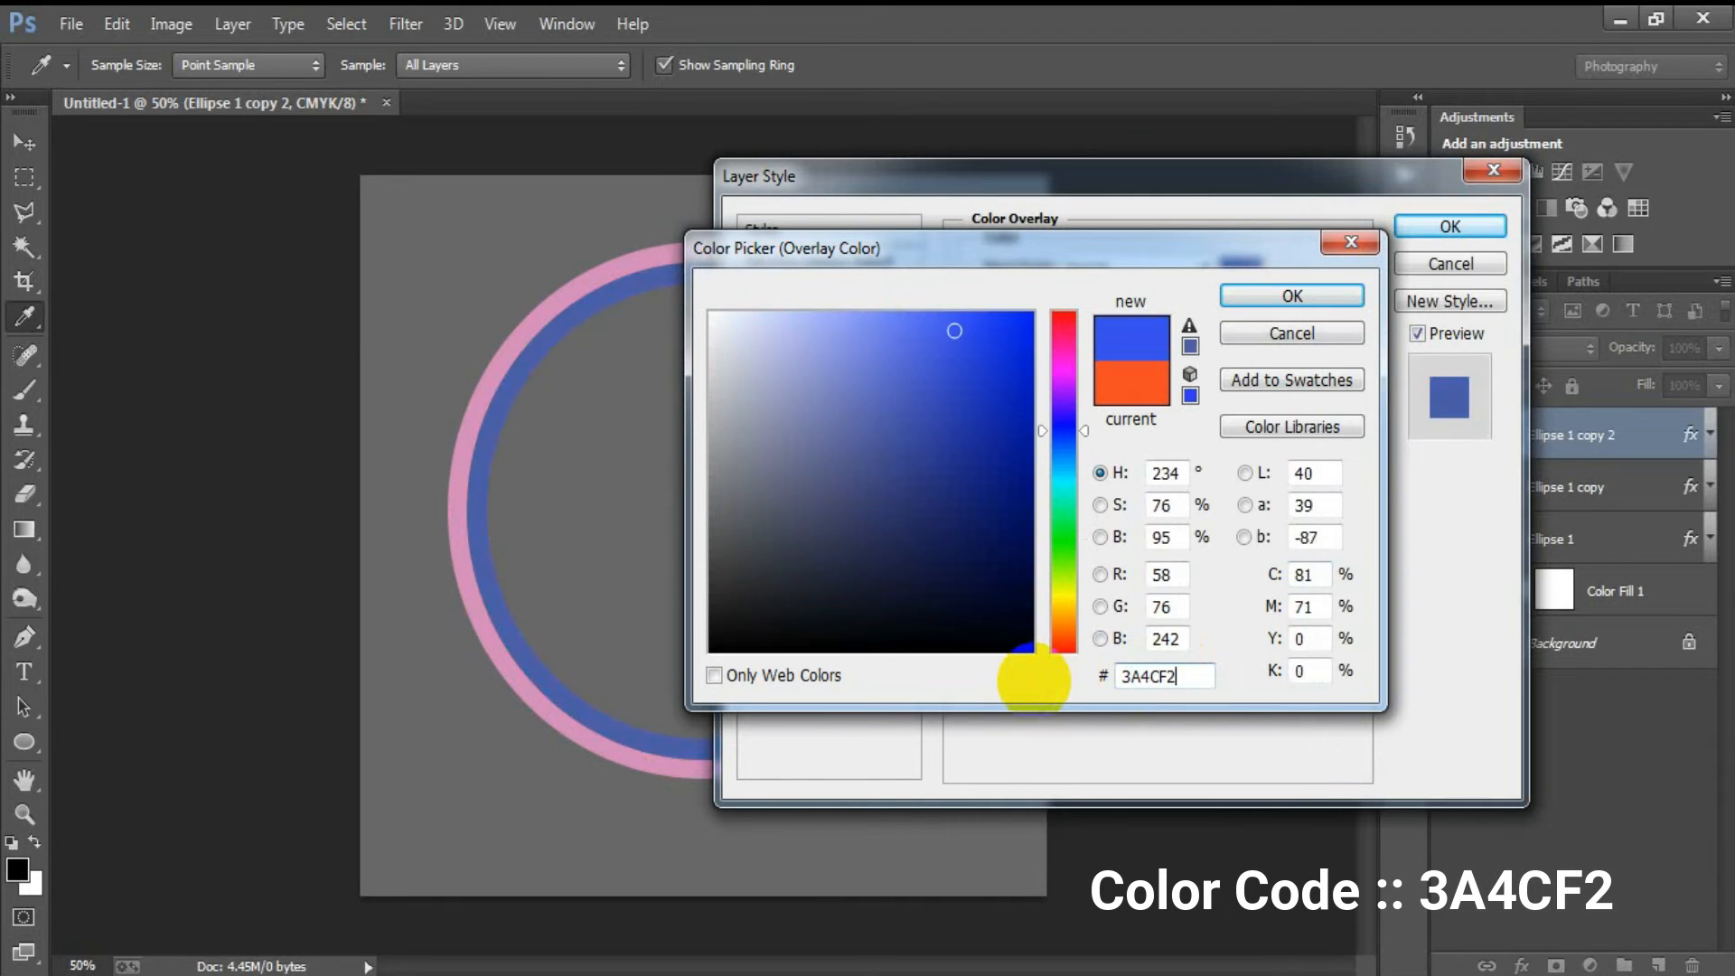
click(1294, 296)
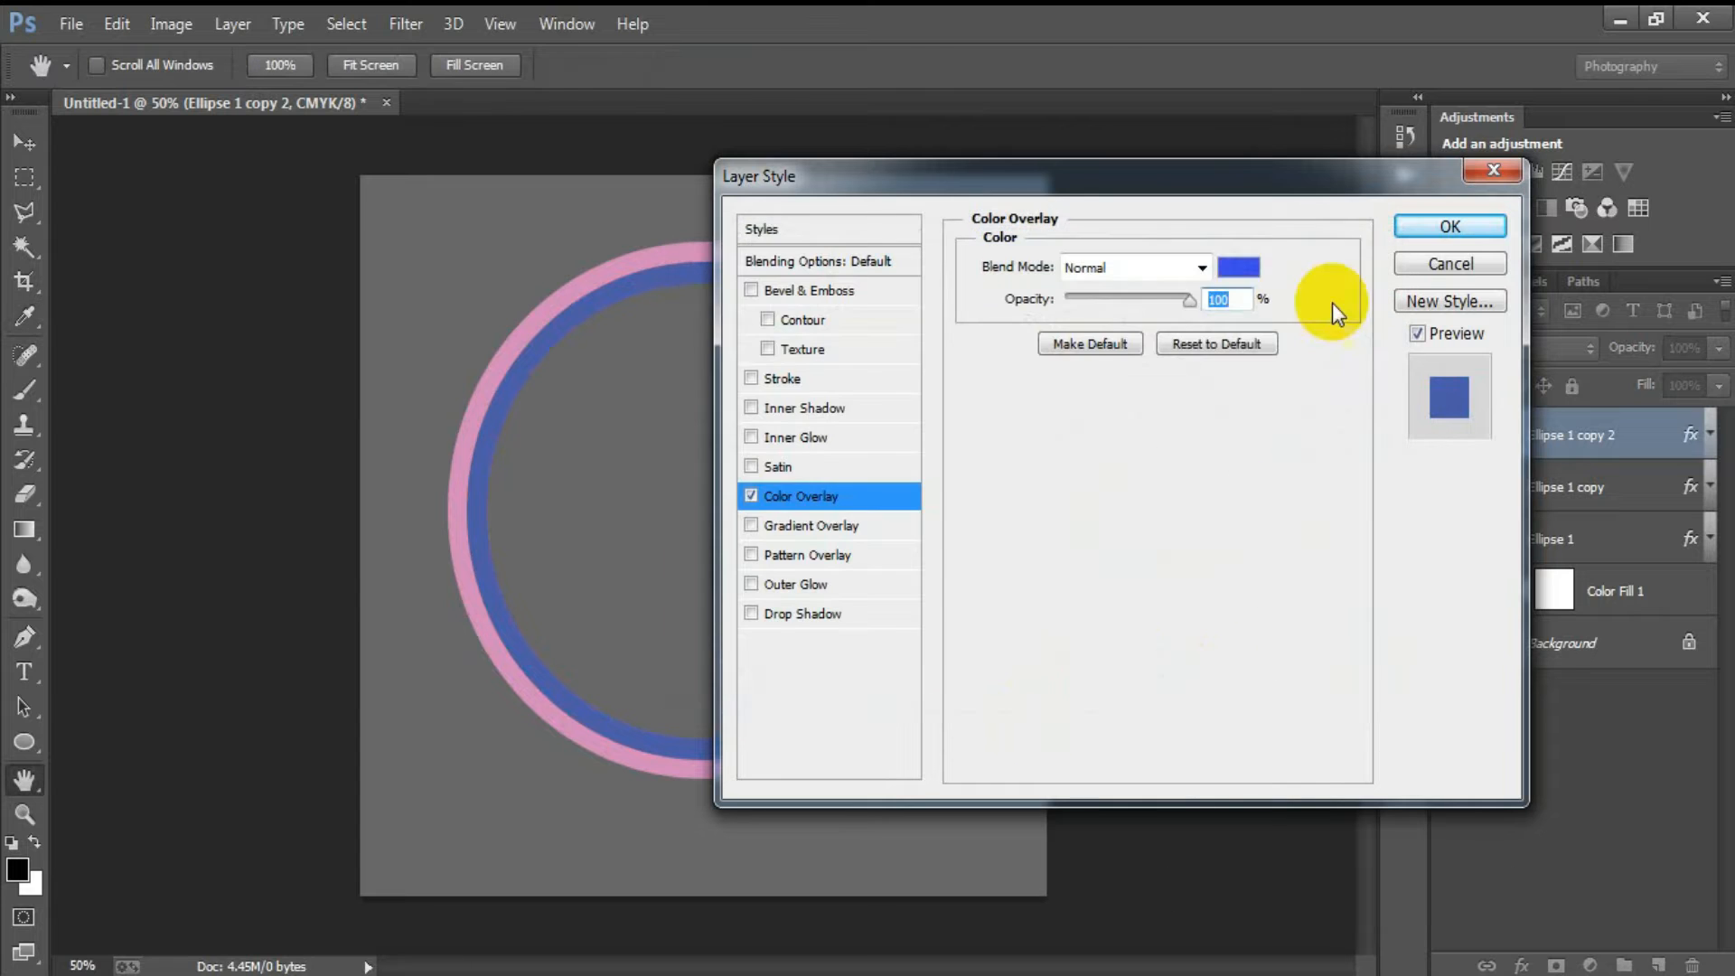
click(1436, 228)
Step: Scale the blue ring down about its centre so it fits just inside the orange ring
key(ctrl+t)
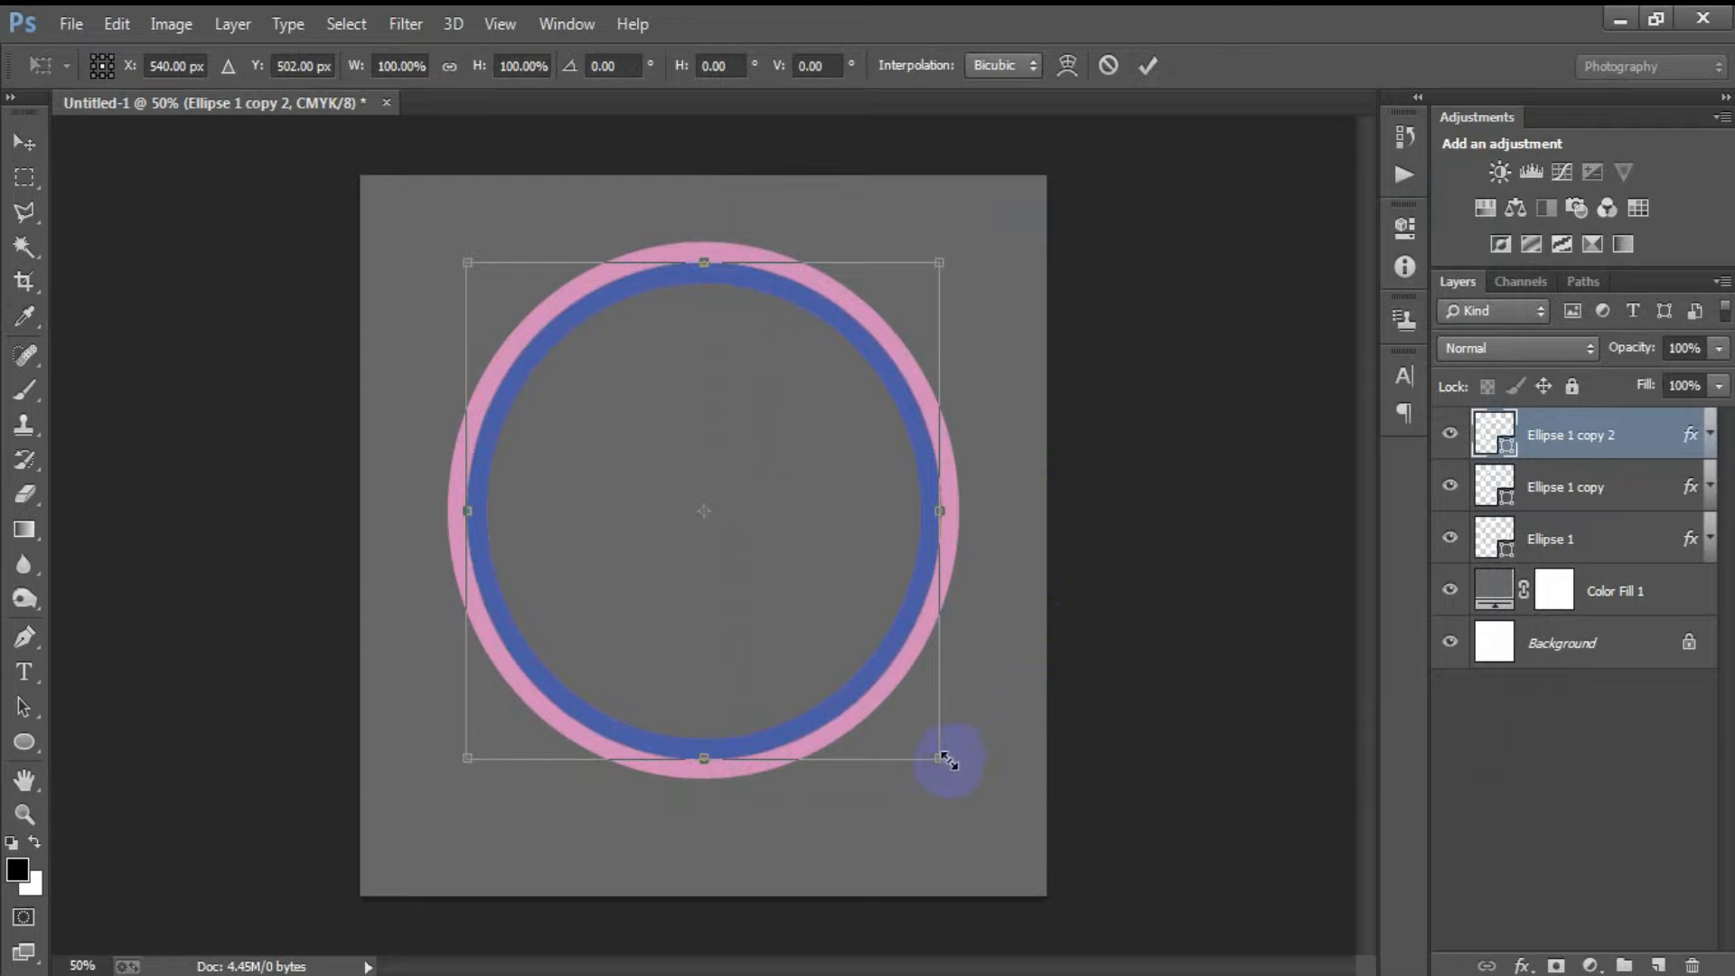
drag(940, 762, 923, 734)
click(1148, 65)
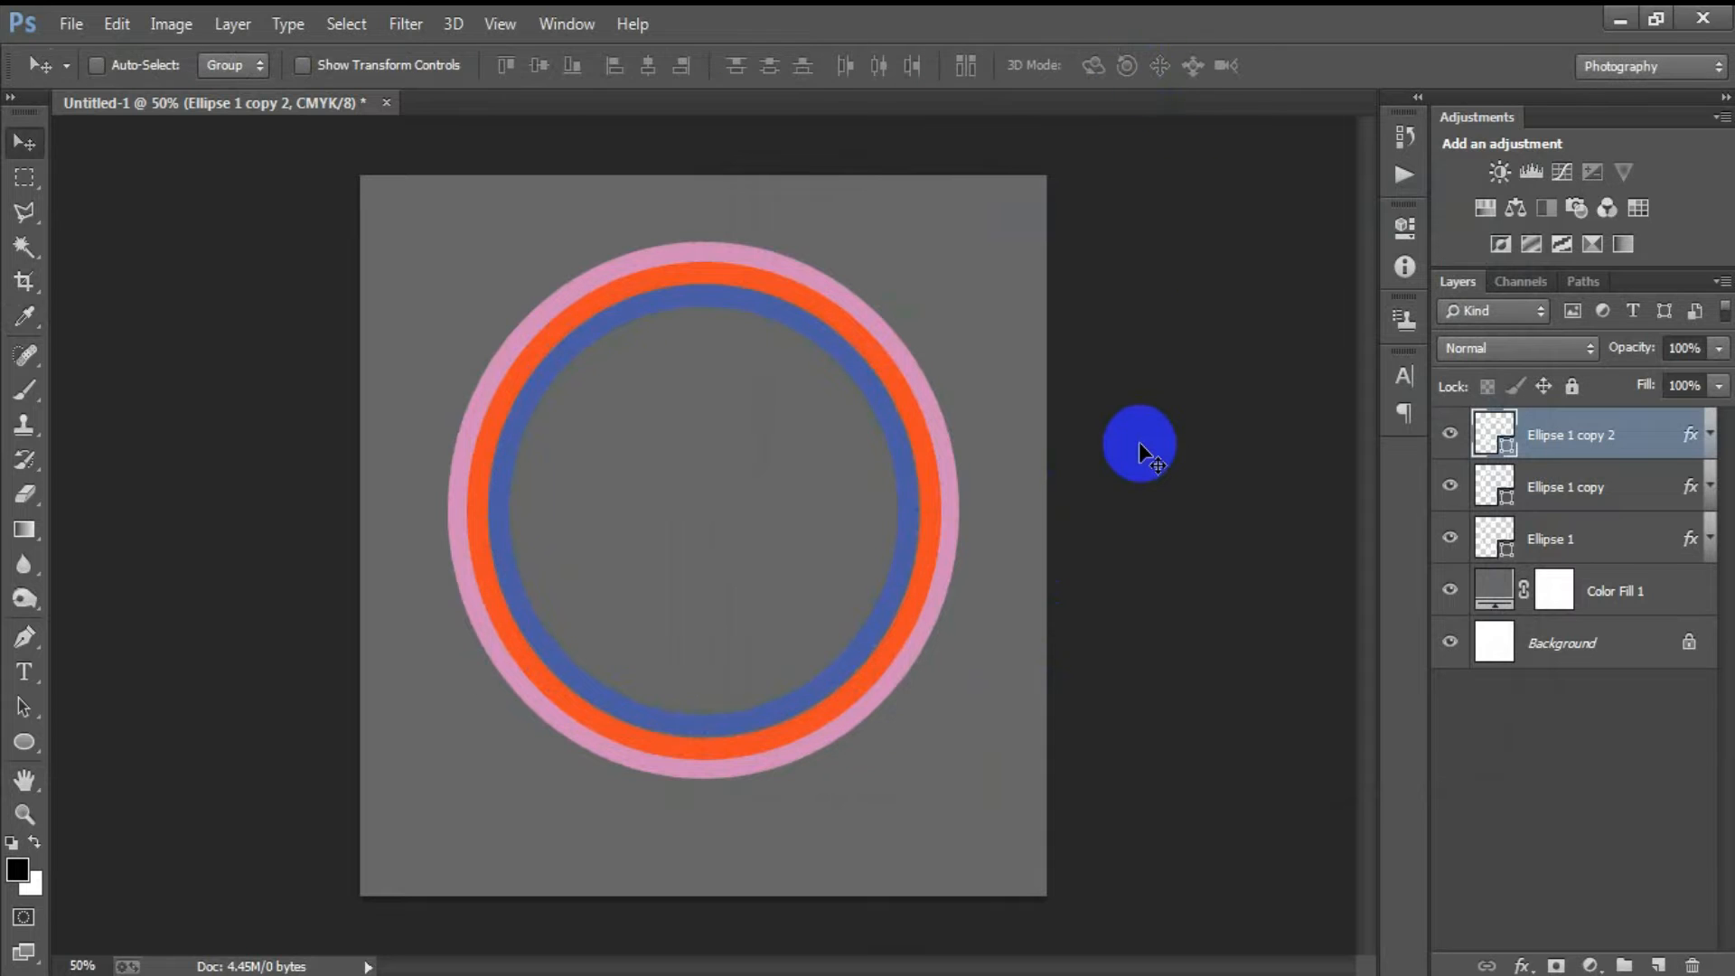
Step: Duplicate the blue ring layer and set the copy's Color Overlay to hex color FDC702
key(ctrl+j)
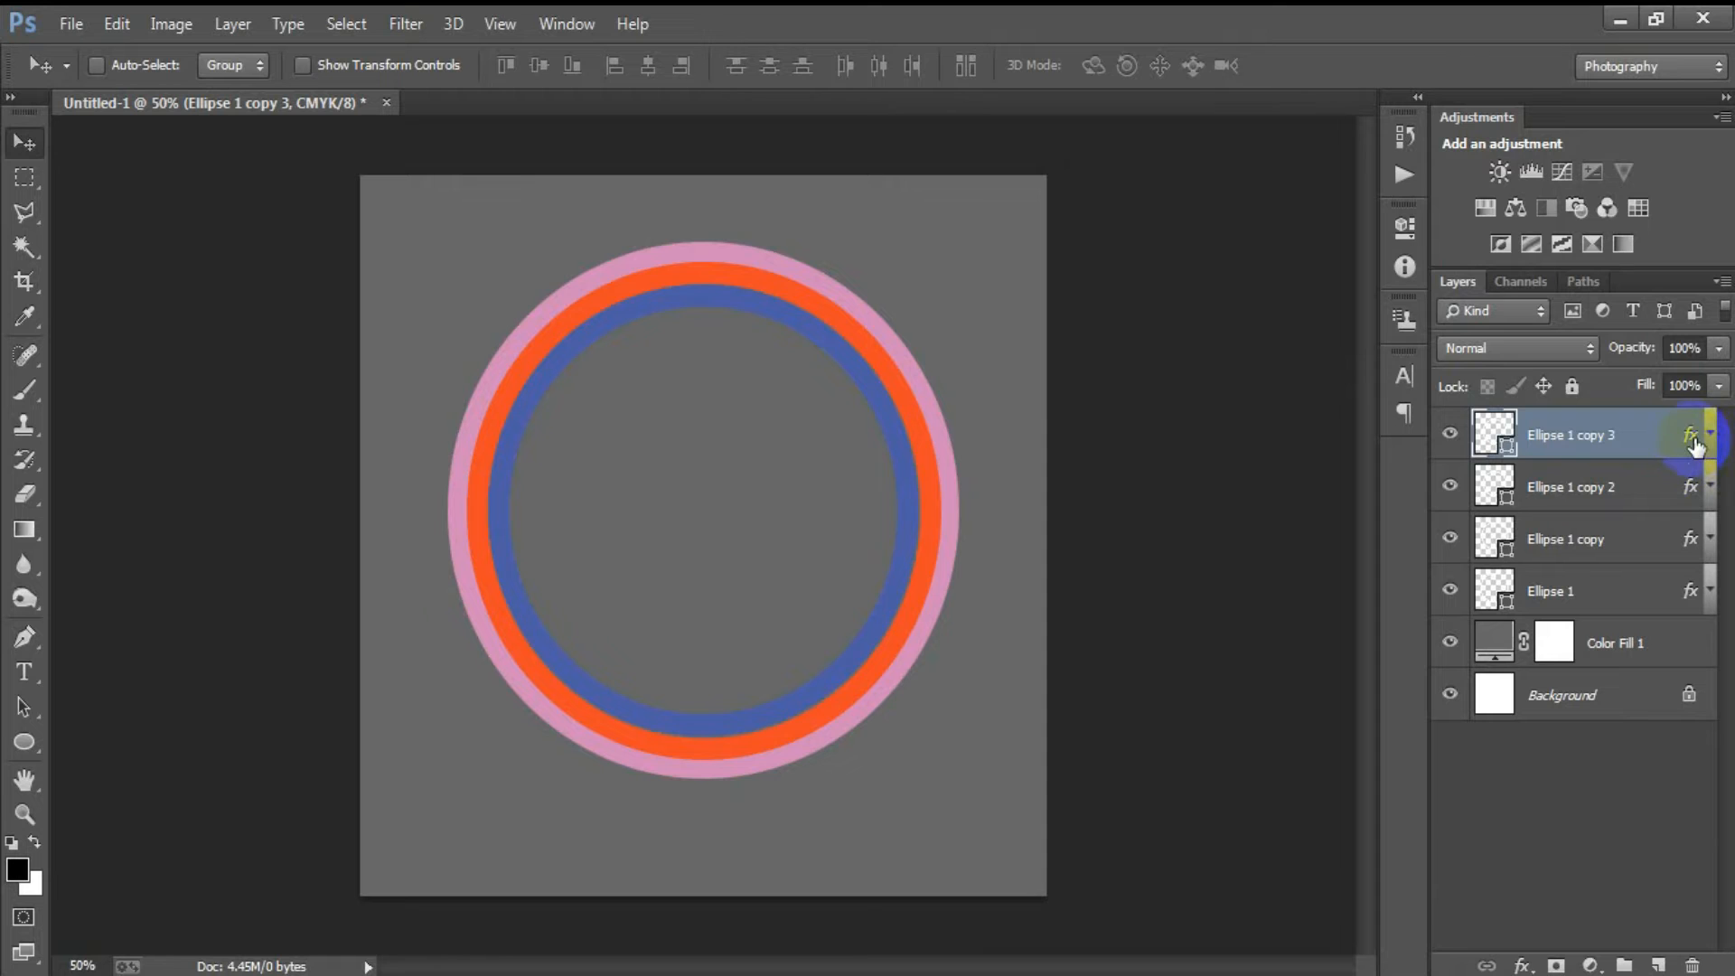
double_click(1689, 438)
click(800, 495)
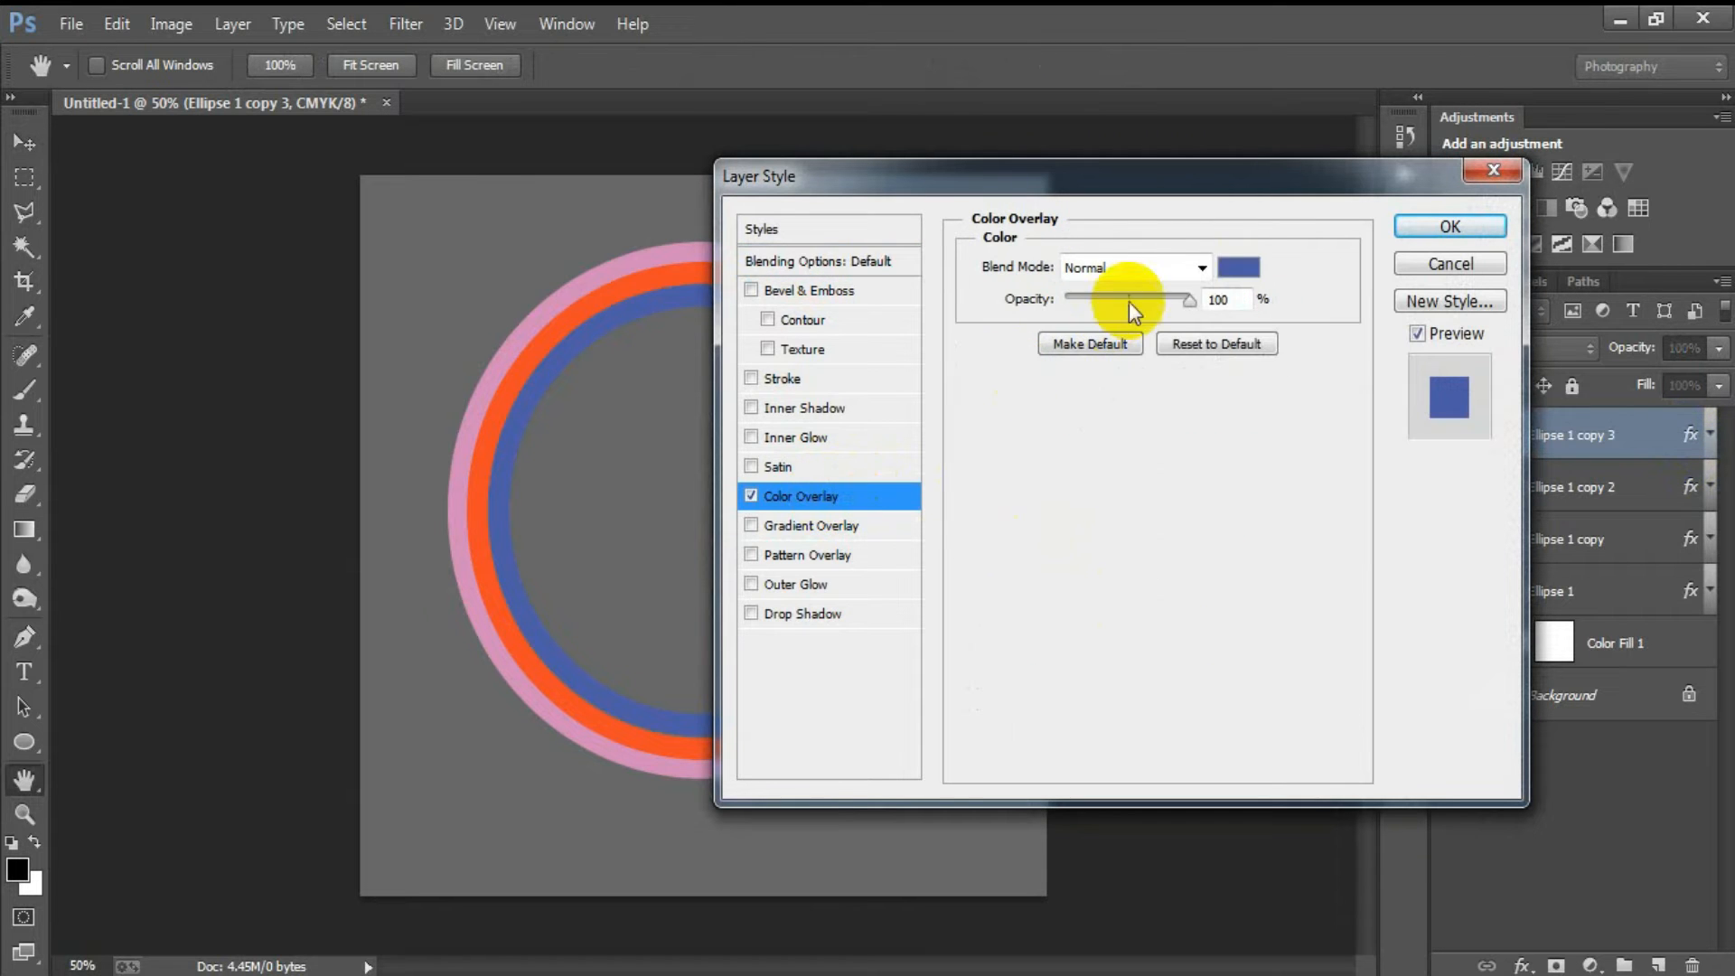
click(1238, 268)
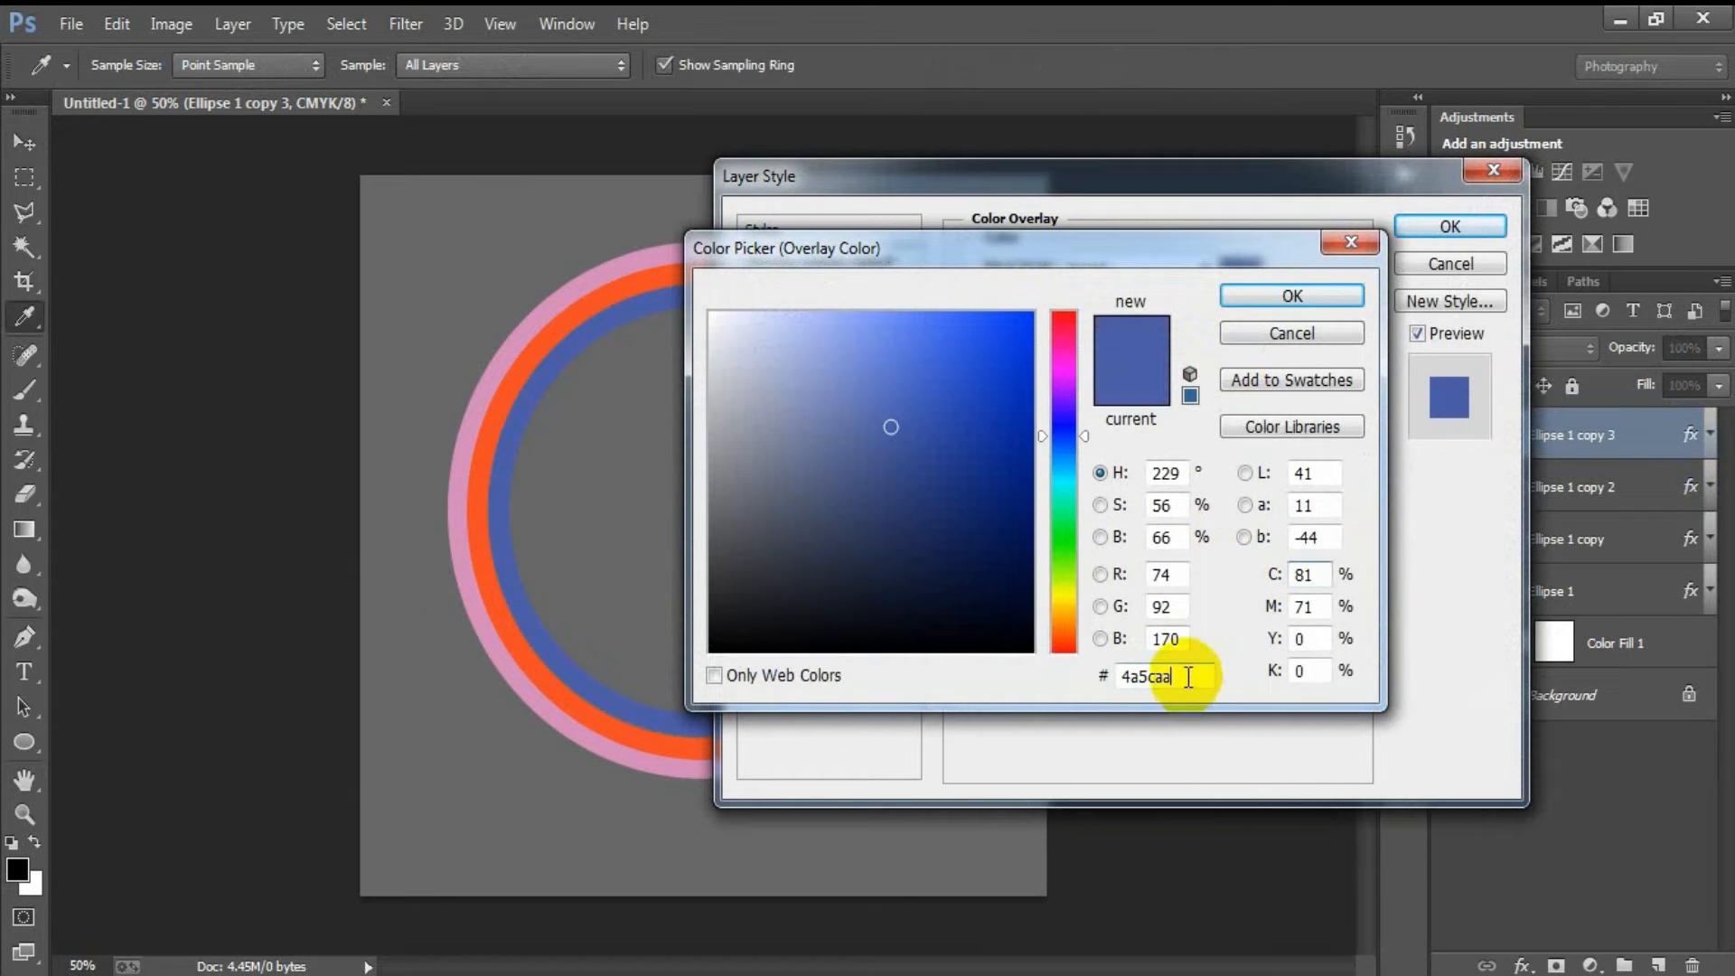
drag(1188, 677, 1038, 692)
text(FD)
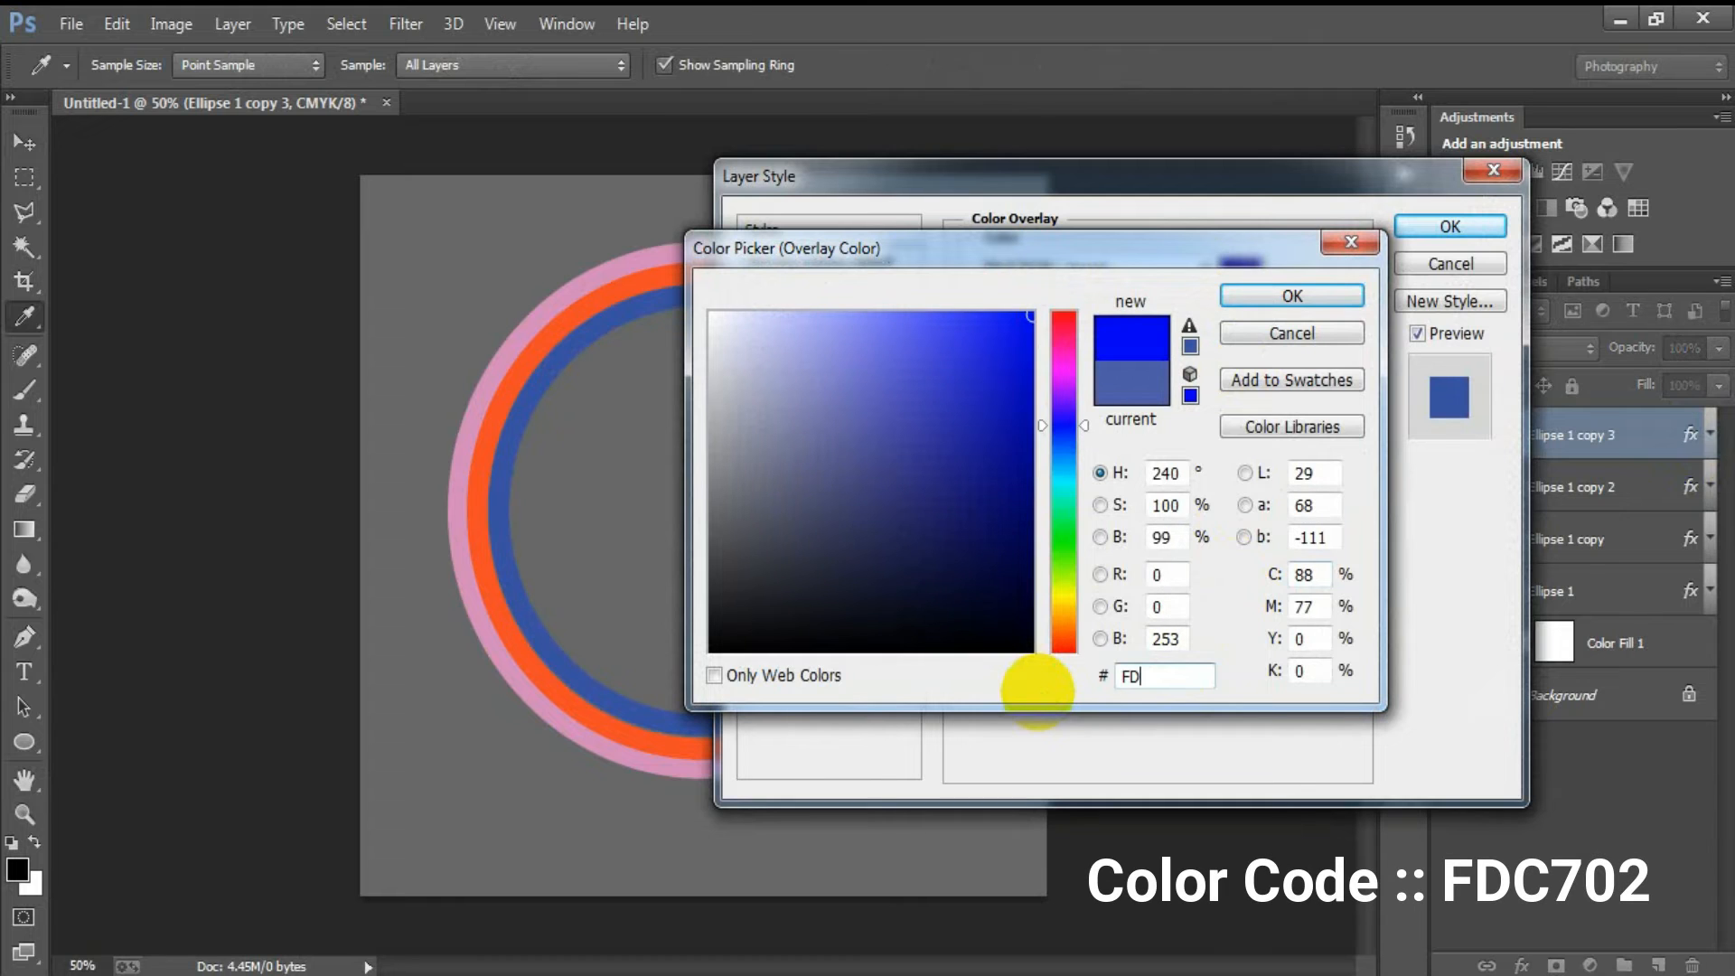
text(C7)
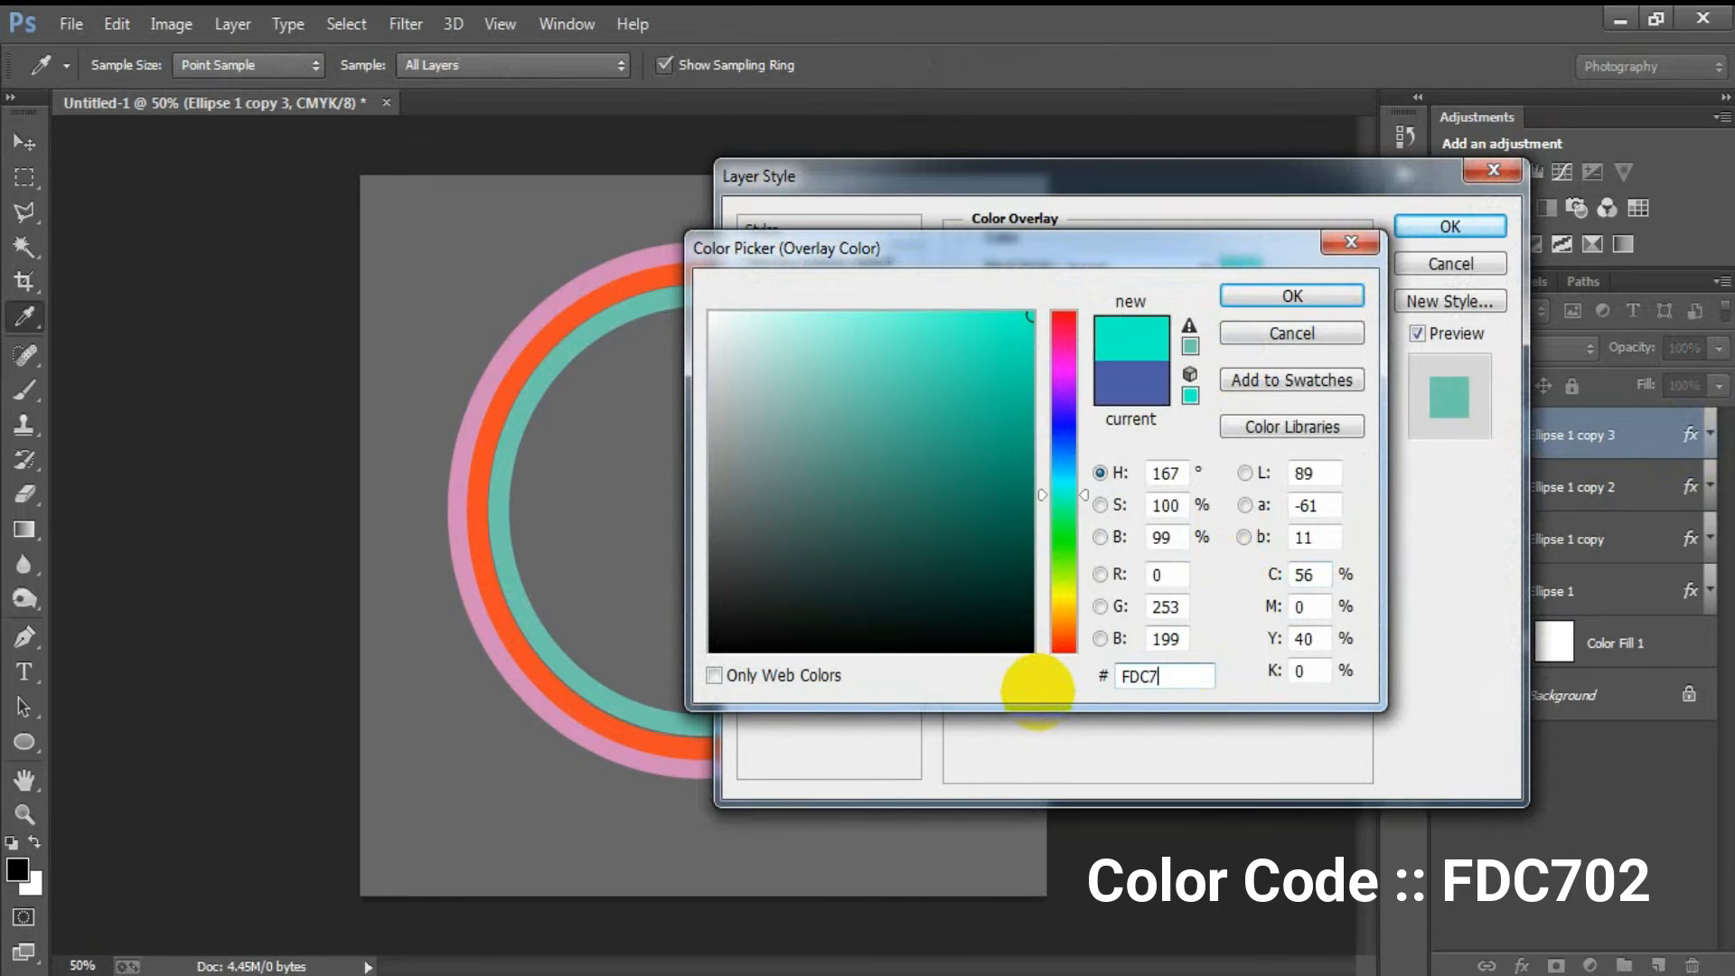
text(02)
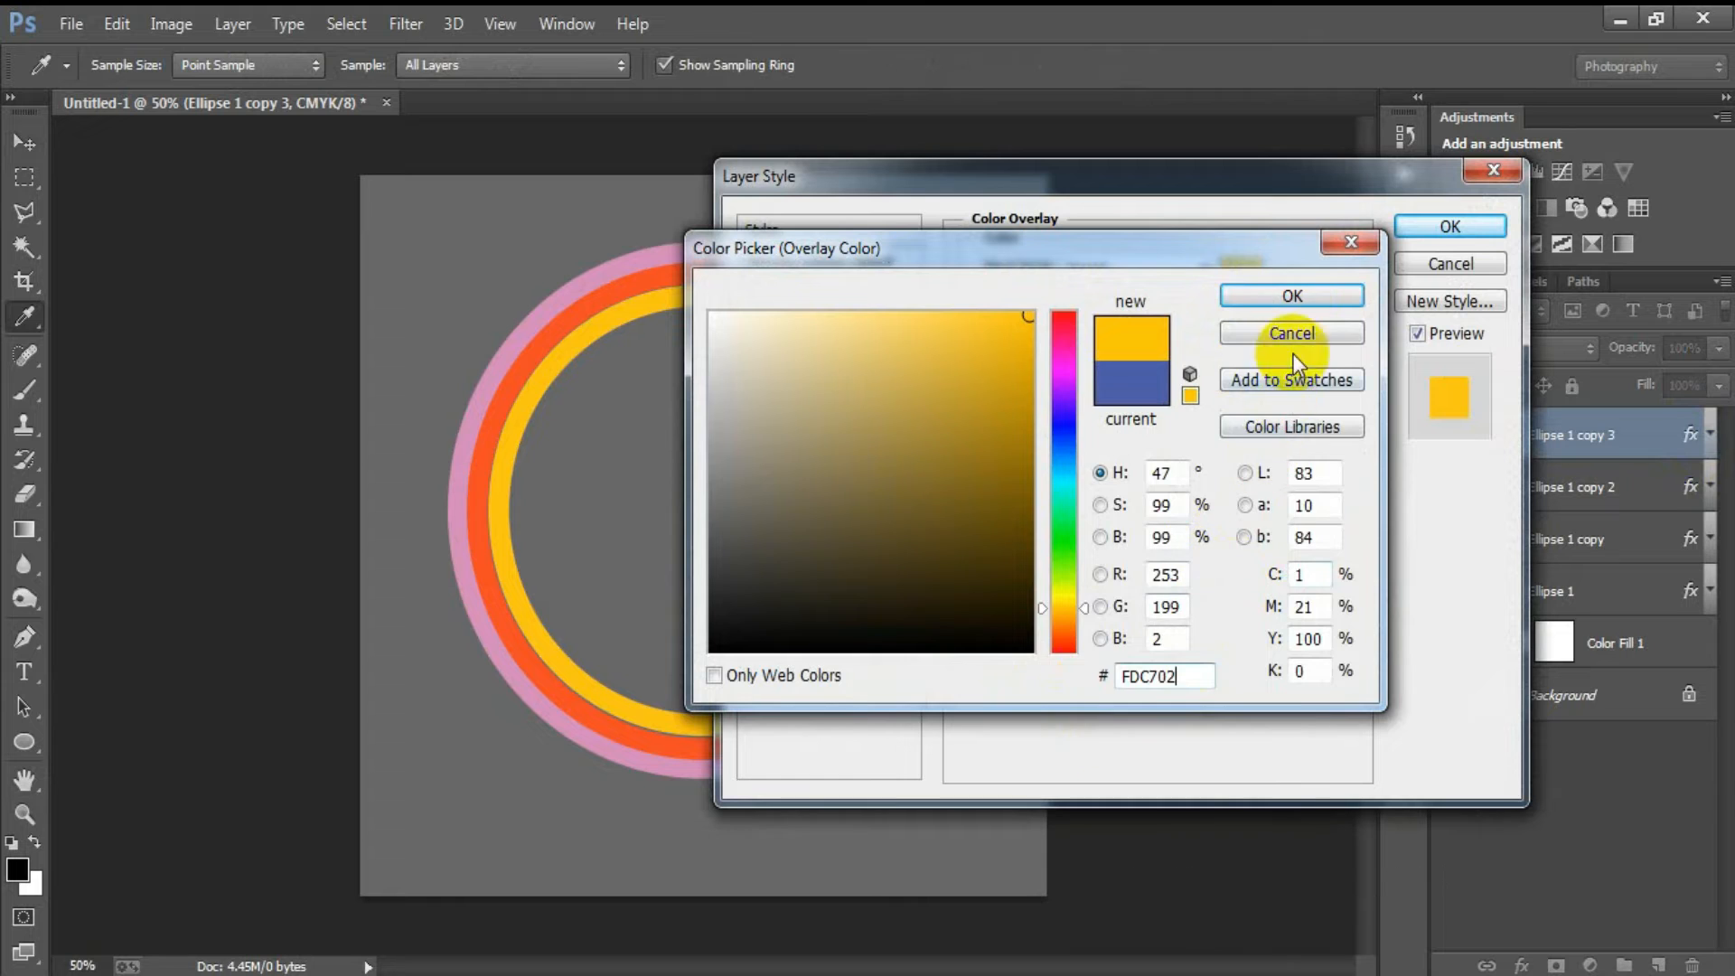
click(1293, 298)
click(1436, 227)
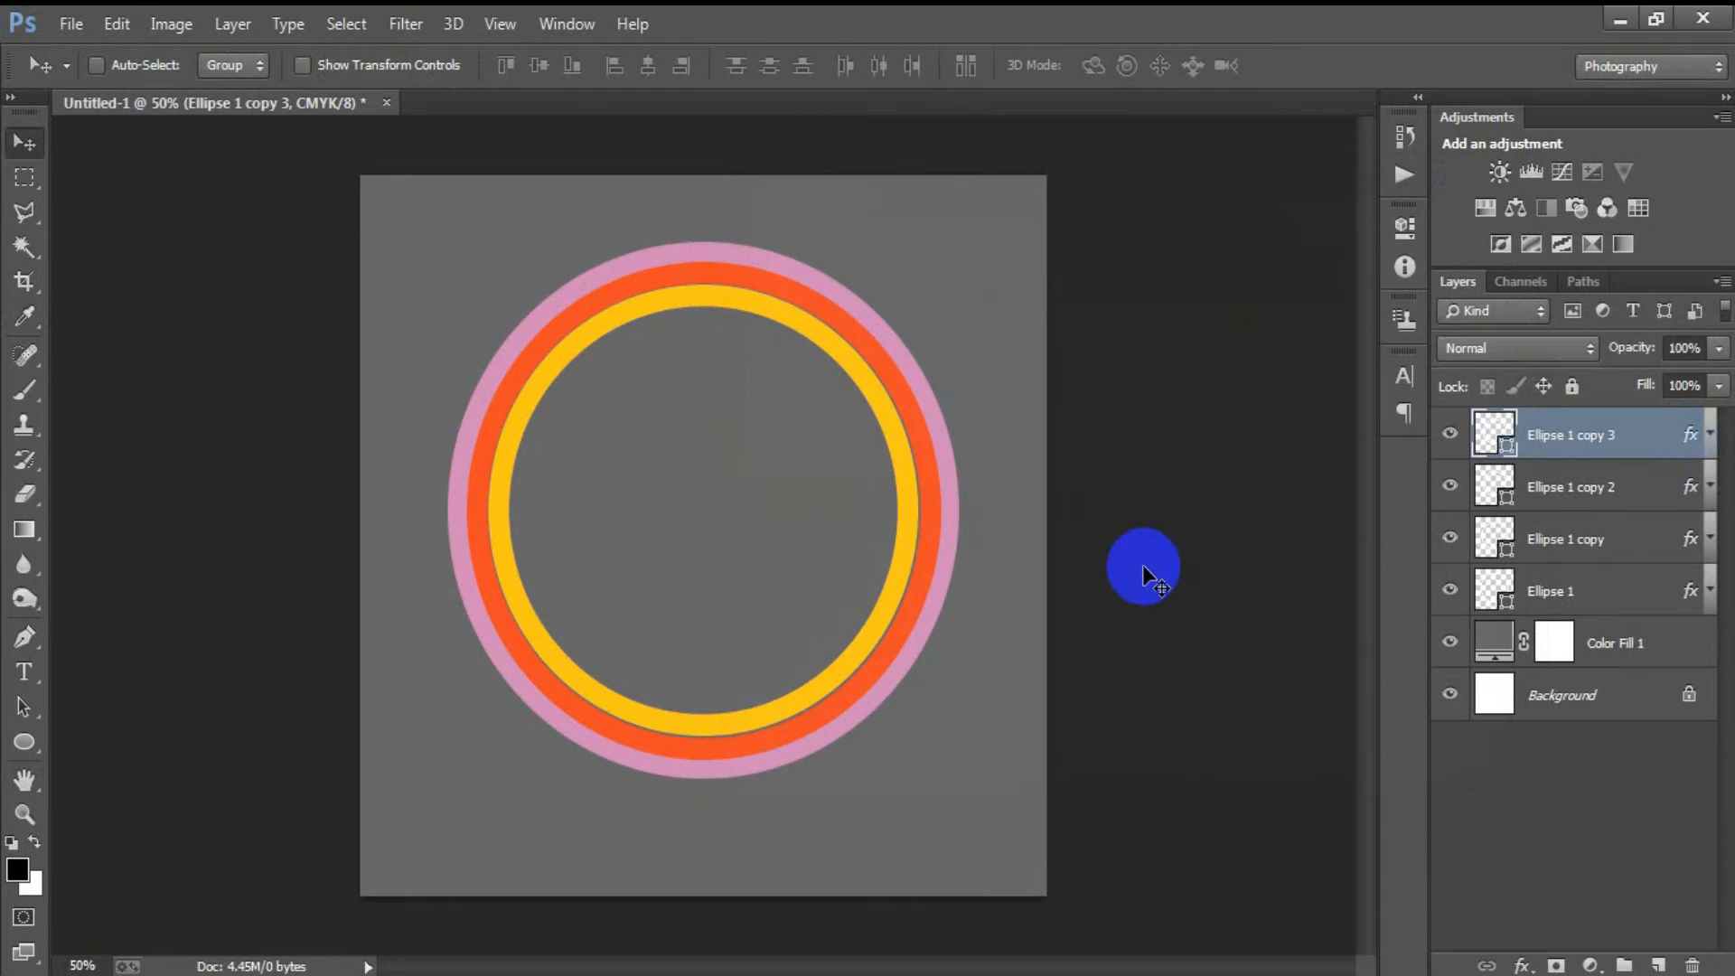
Step: Scale the yellow ring about its centre to about 90.53% so it fits just inside the blue ring
key(ctrl+t)
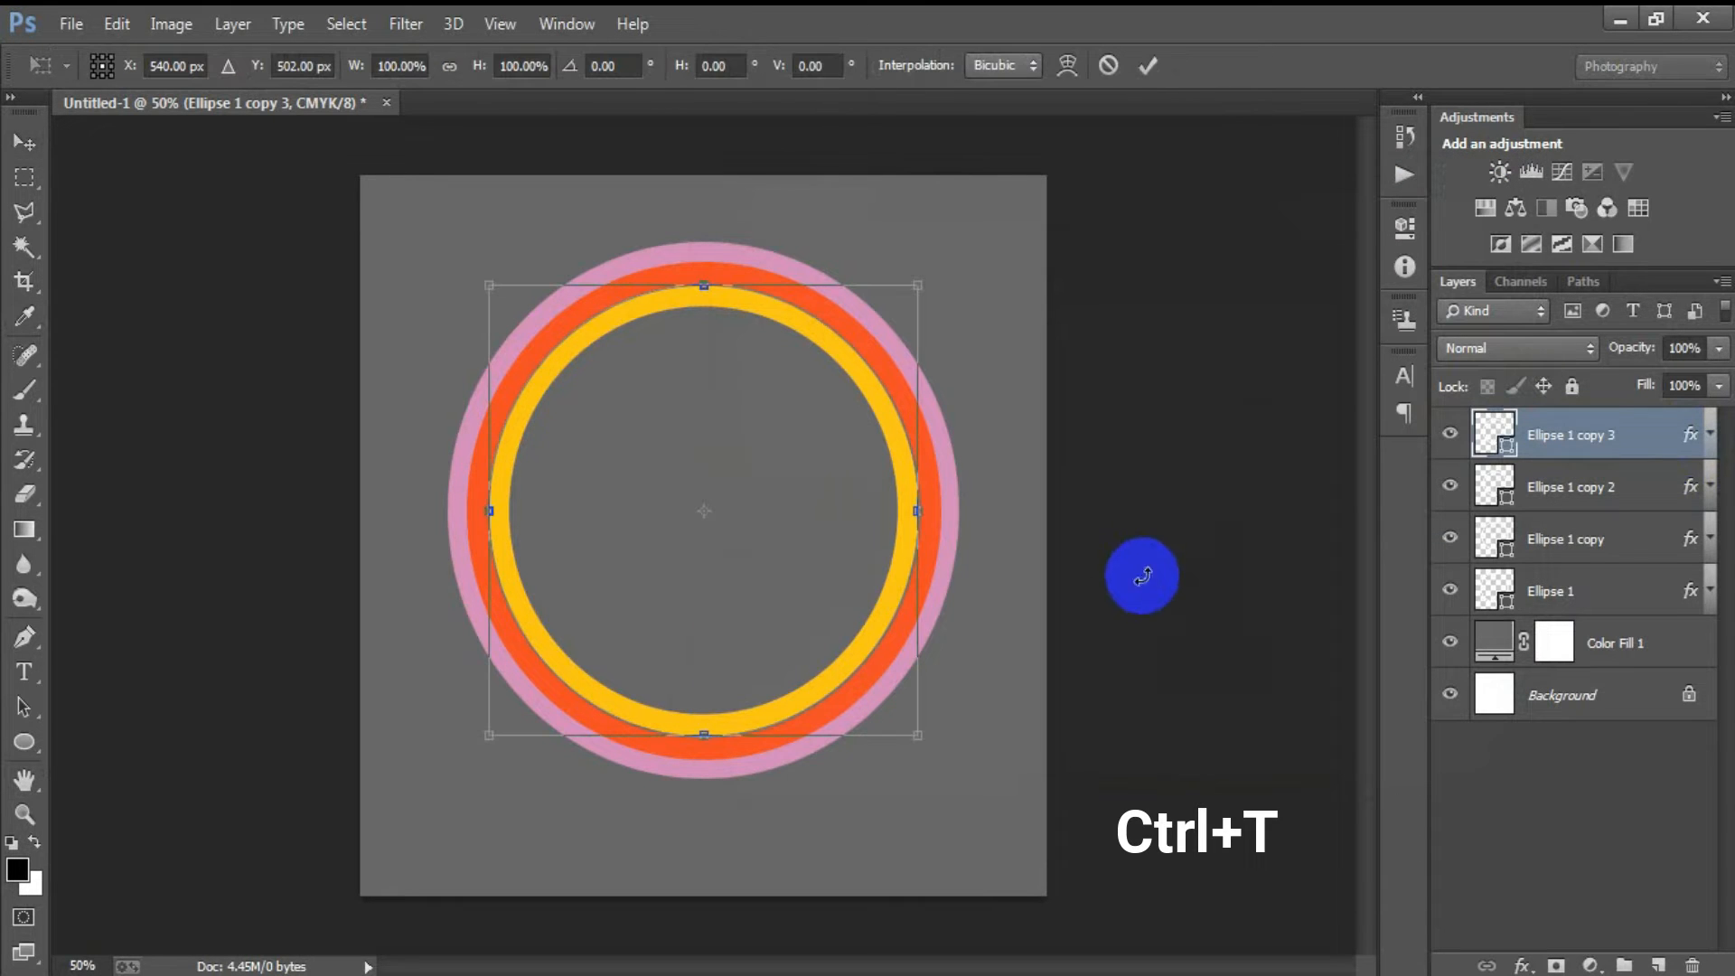
mouse_move(915, 735)
mouse_down()
mouse_move(885, 707)
mouse_move(900, 715)
mouse_up()
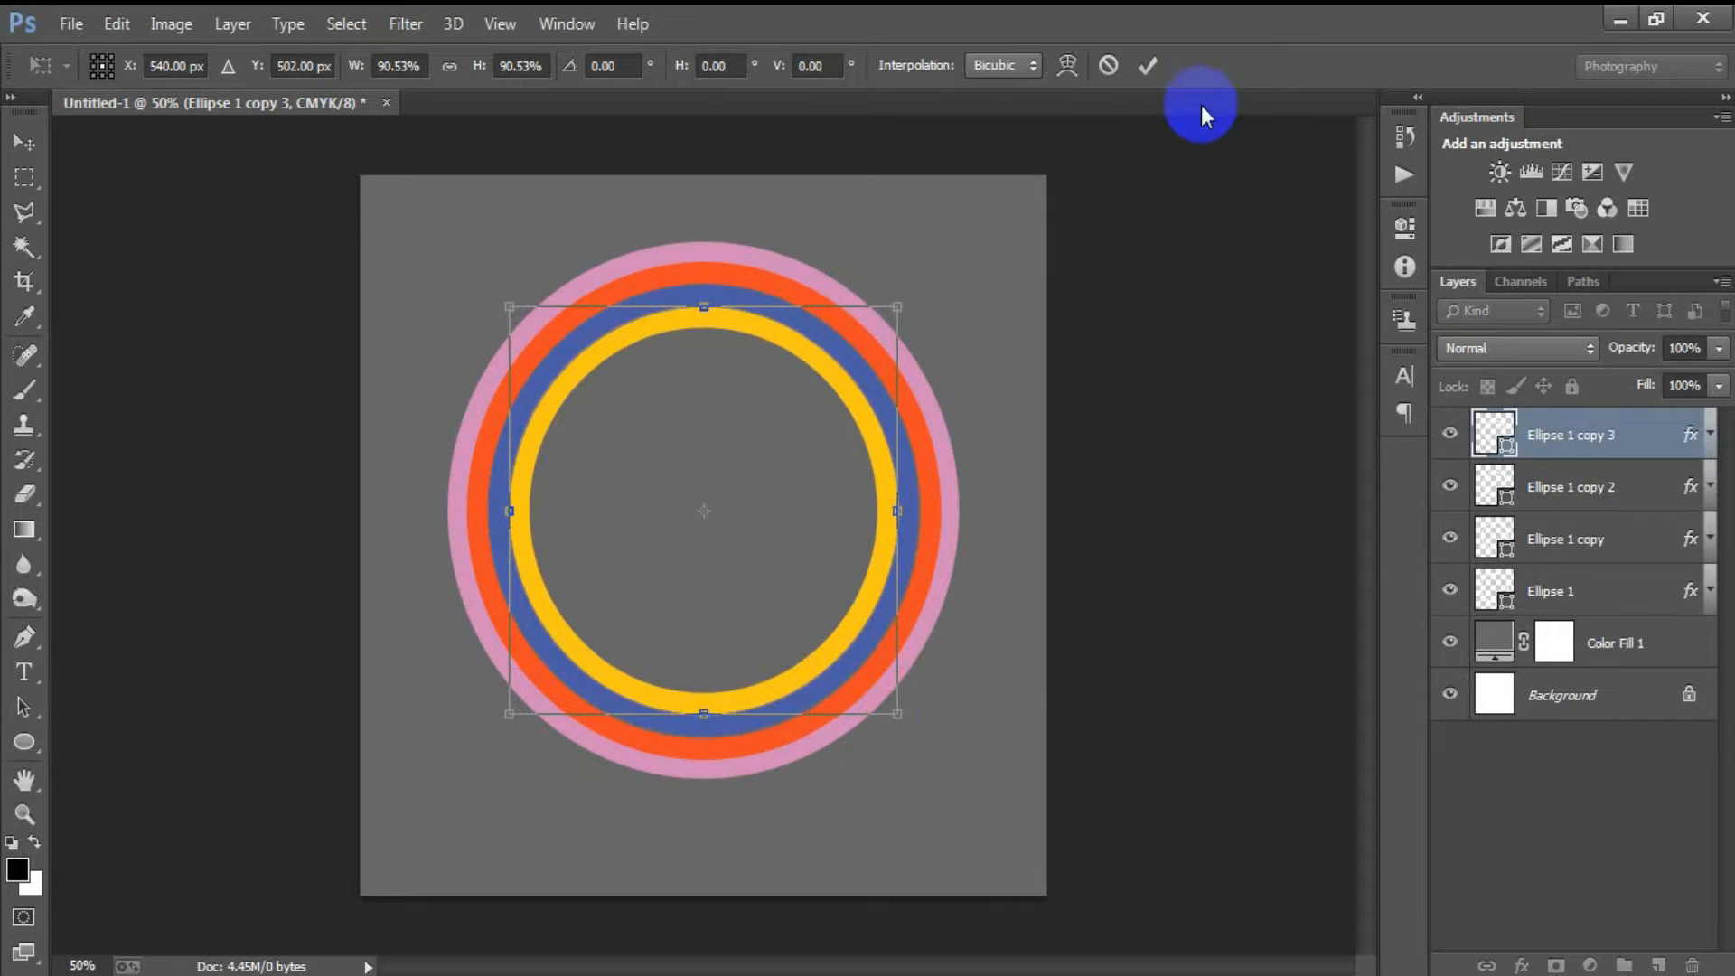
click(1147, 65)
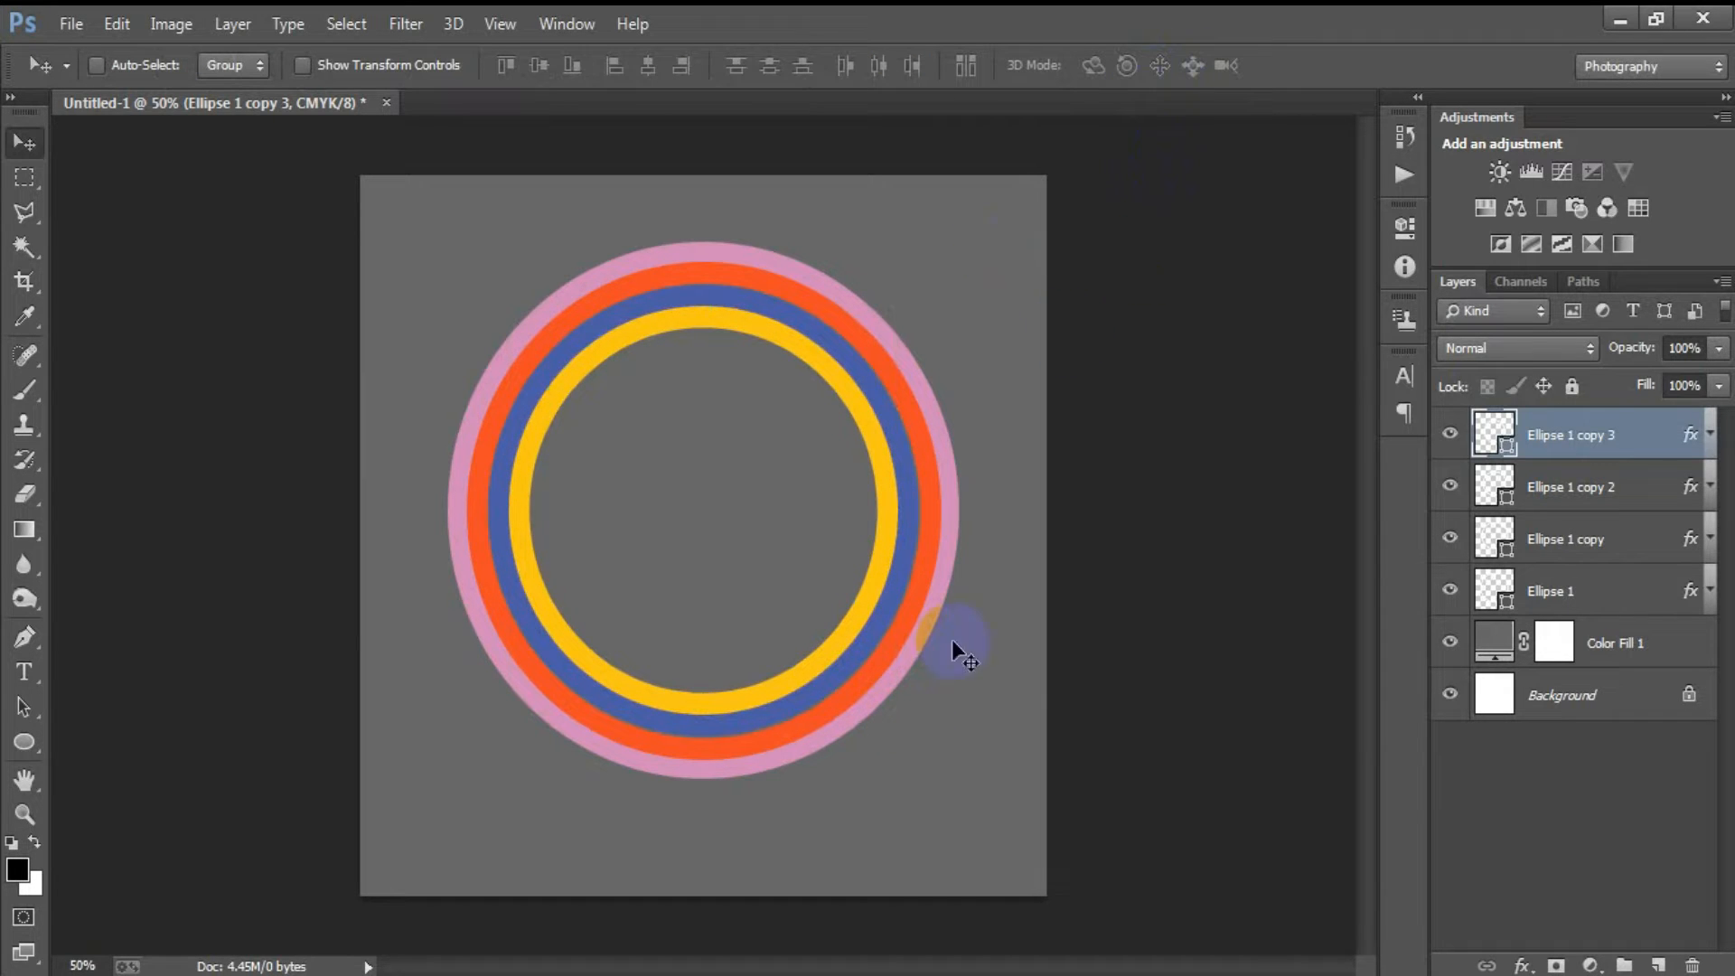
Step: Rasterize the four ring layers and merge them into a single layer
shift+click(1598, 587)
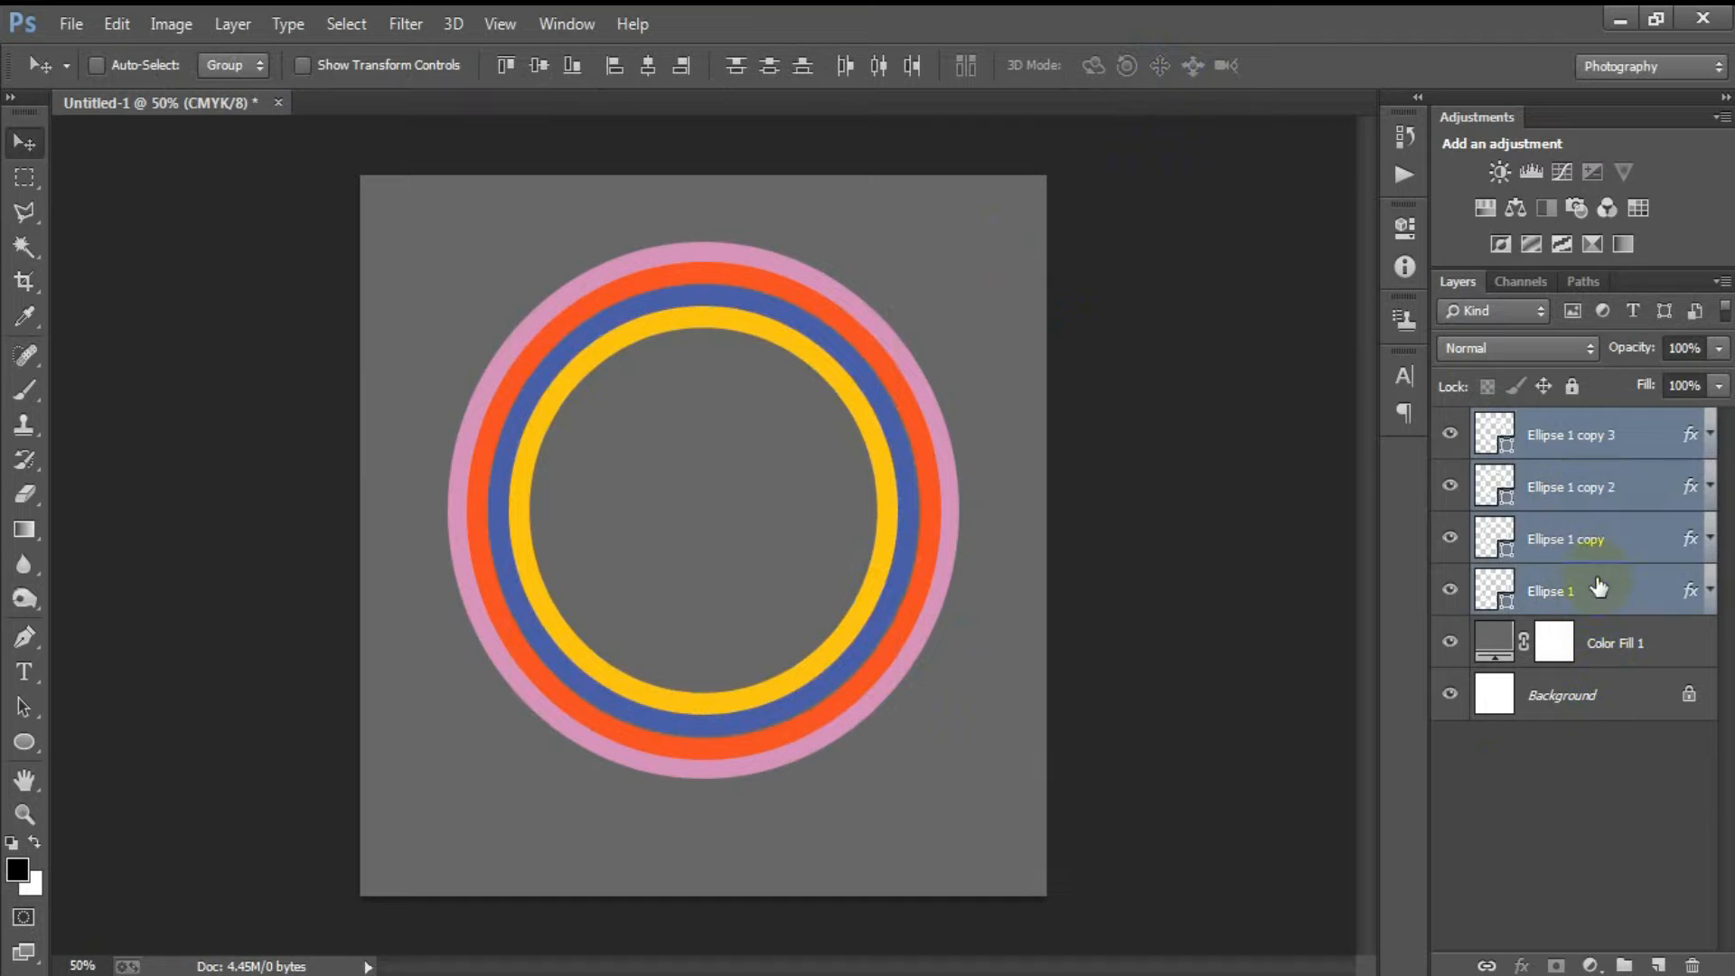
right_click(1592, 513)
click(1107, 368)
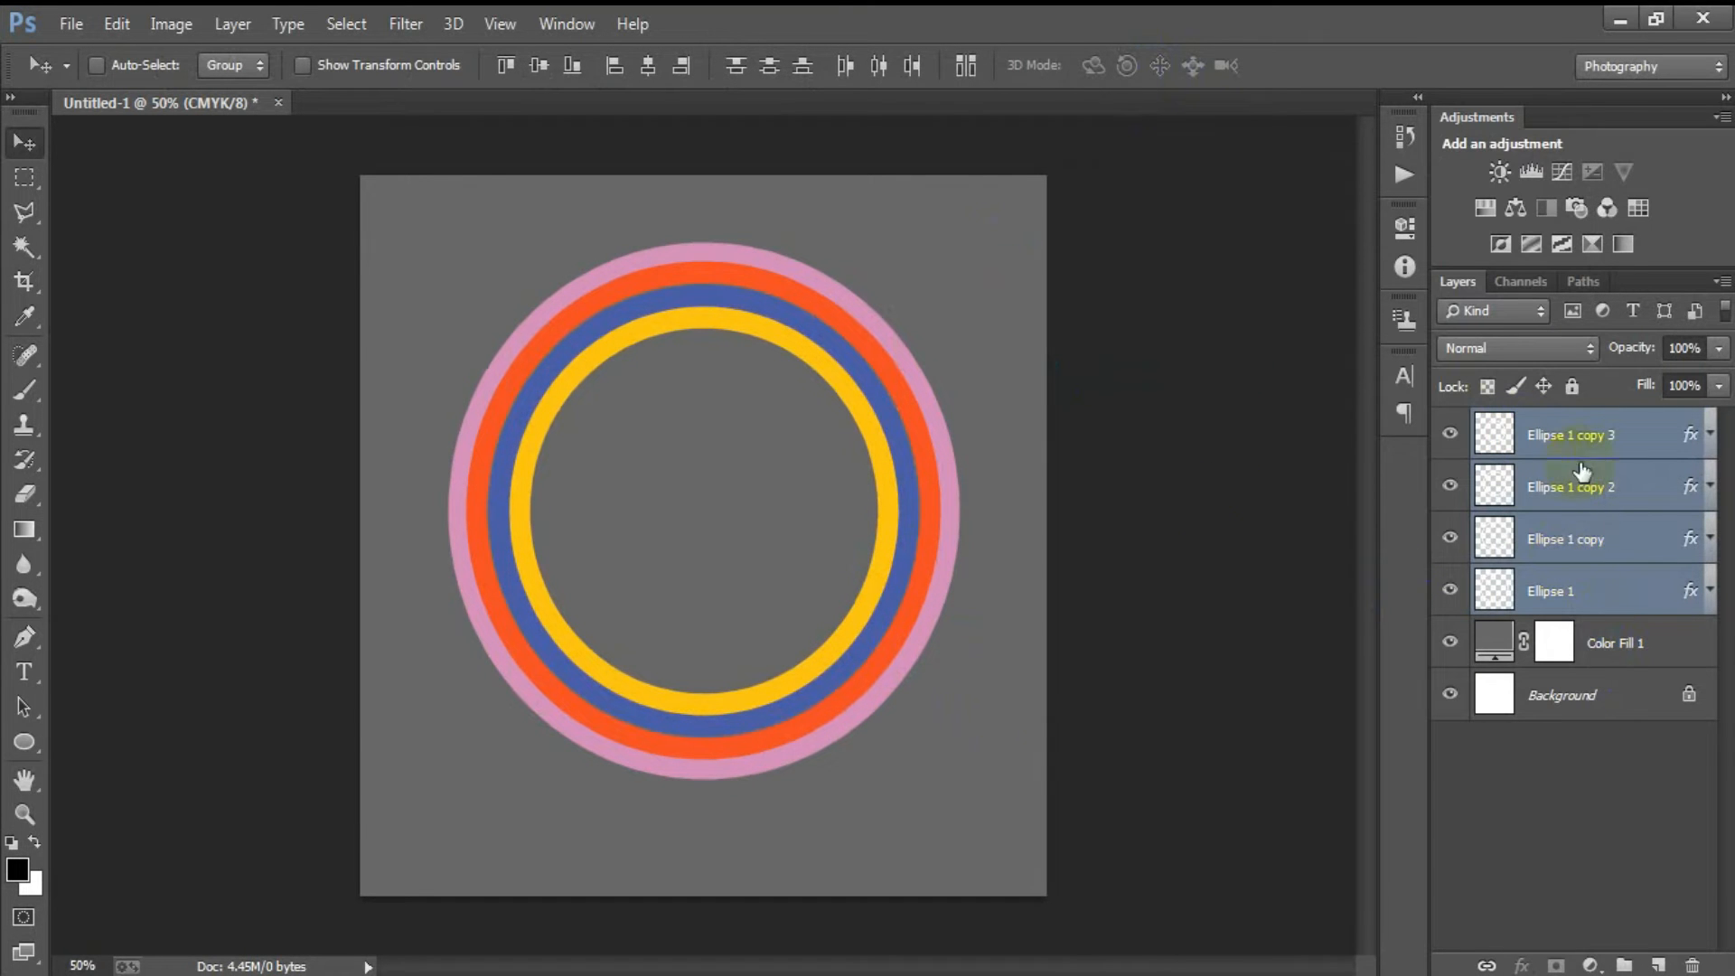
key(ctrl+e)
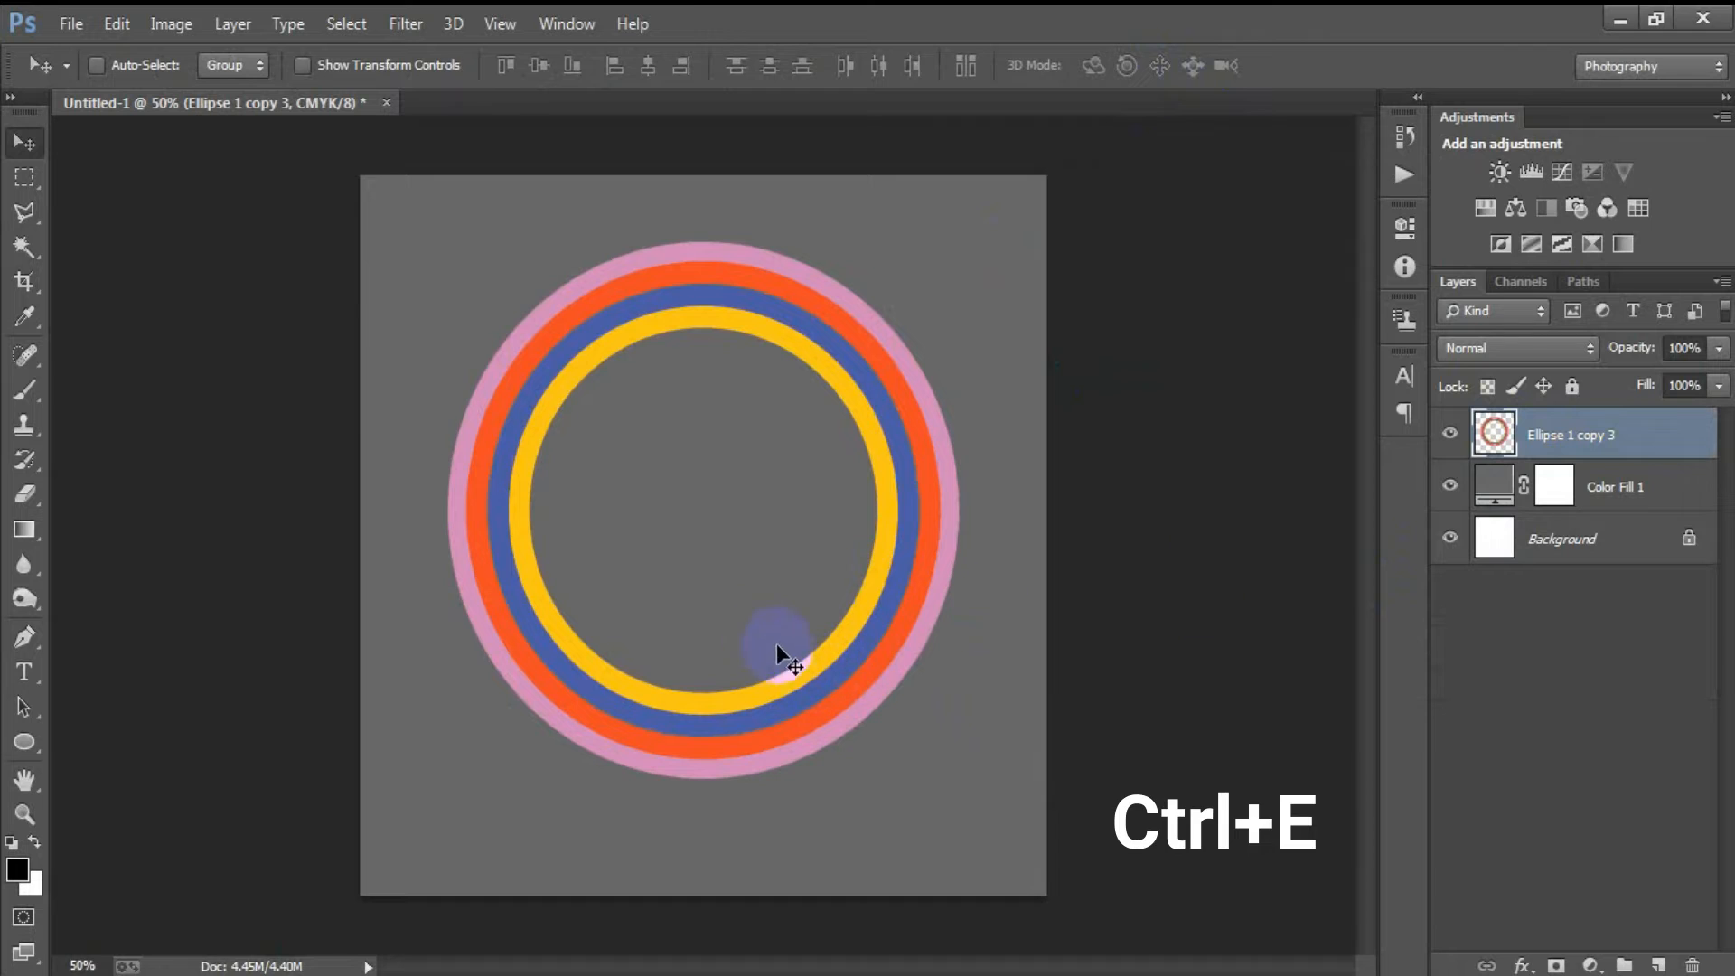
Step: Centre the merged rings horizontally against the Background layer and reselect only the rings layer
ctrl+click(1642, 558)
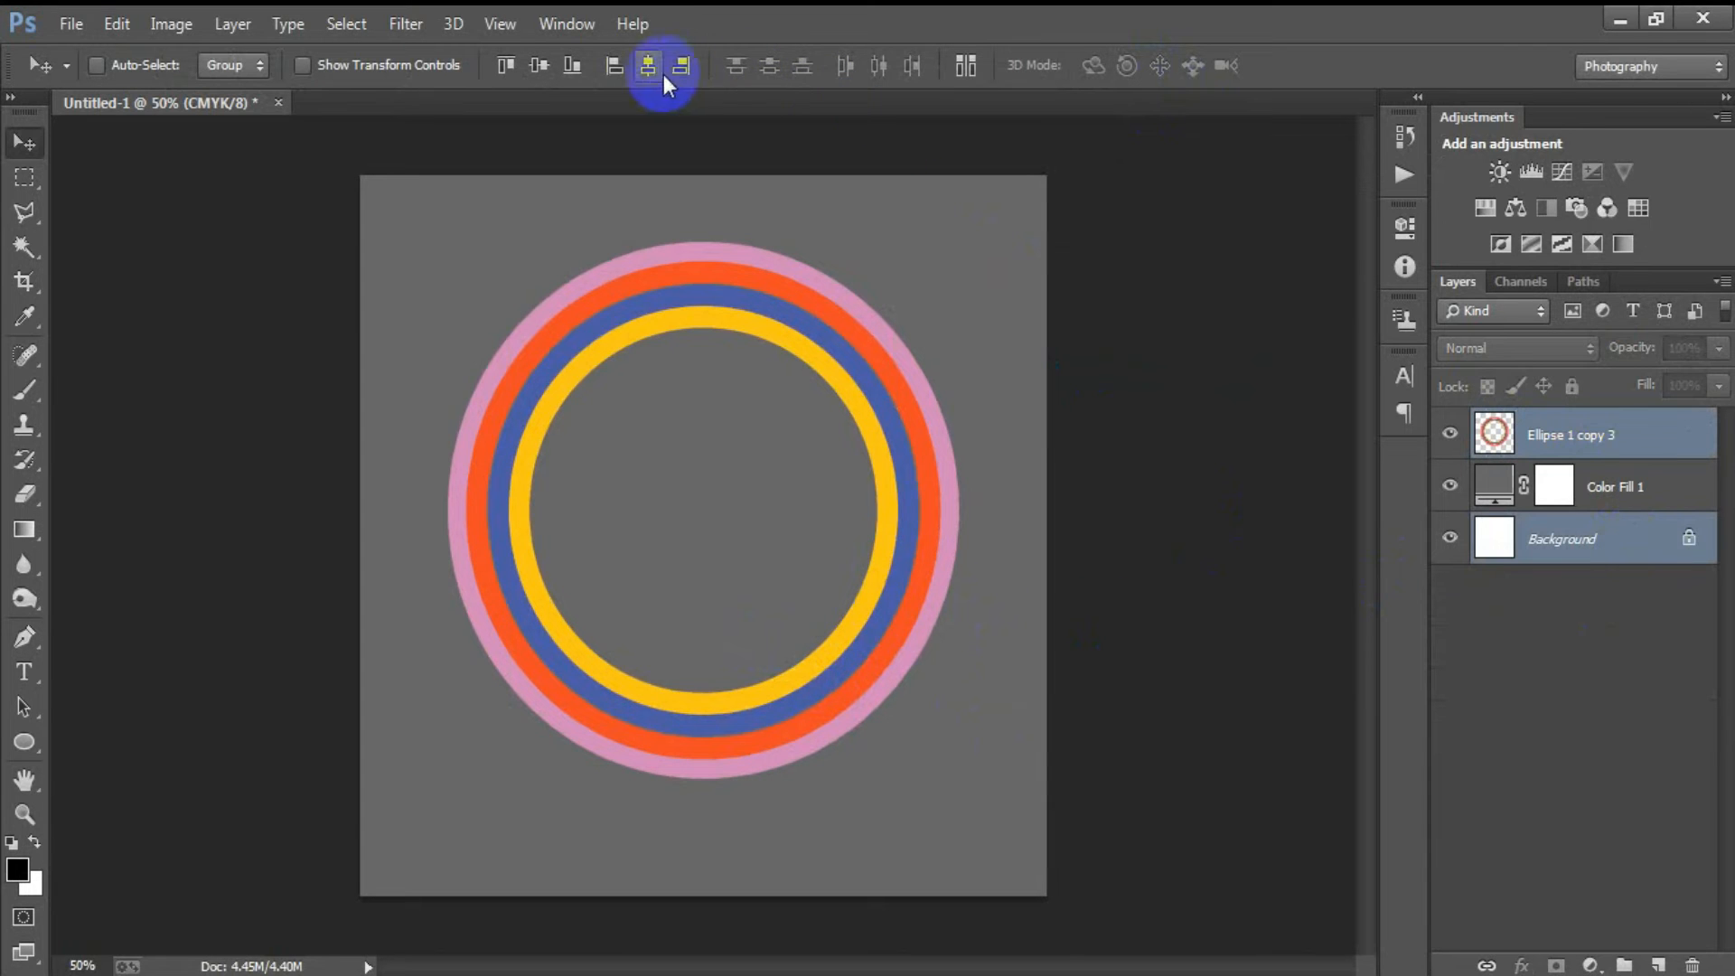
click(1568, 447)
click(1449, 435)
click(1449, 434)
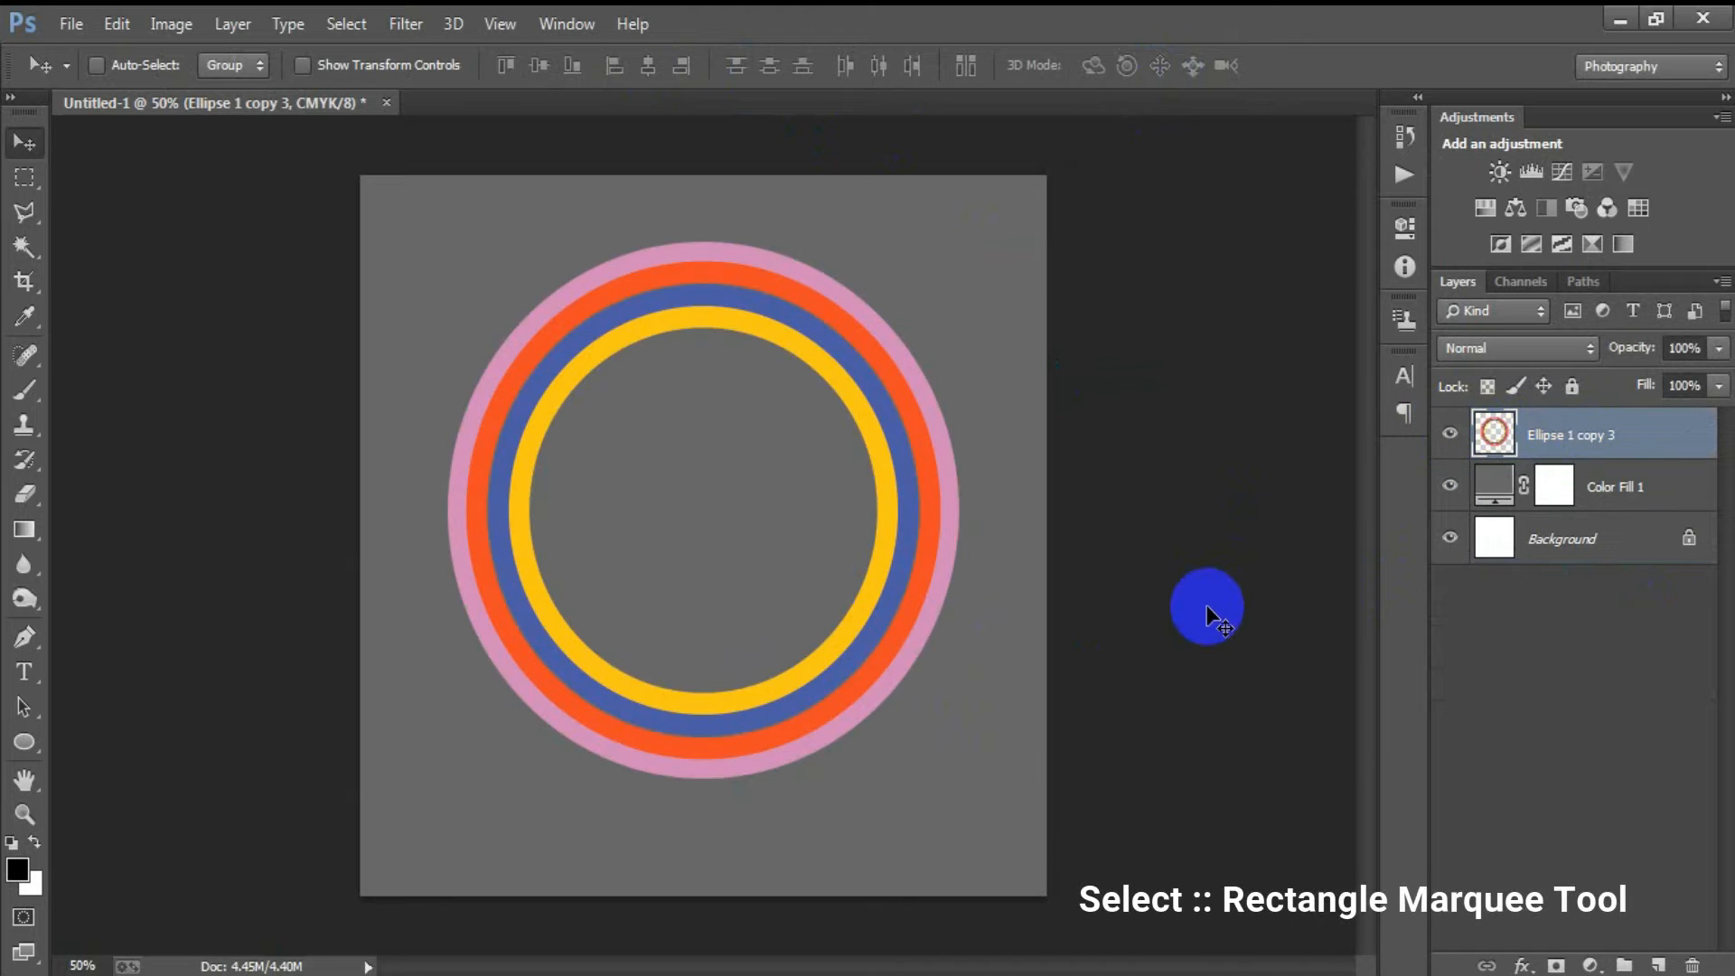
Step: Delete the lower part of the rings with a full-width rectangular marquee so only a rainbow arch remains, and deselect
drag(25, 176, 126, 178)
drag(350, 457, 1236, 802)
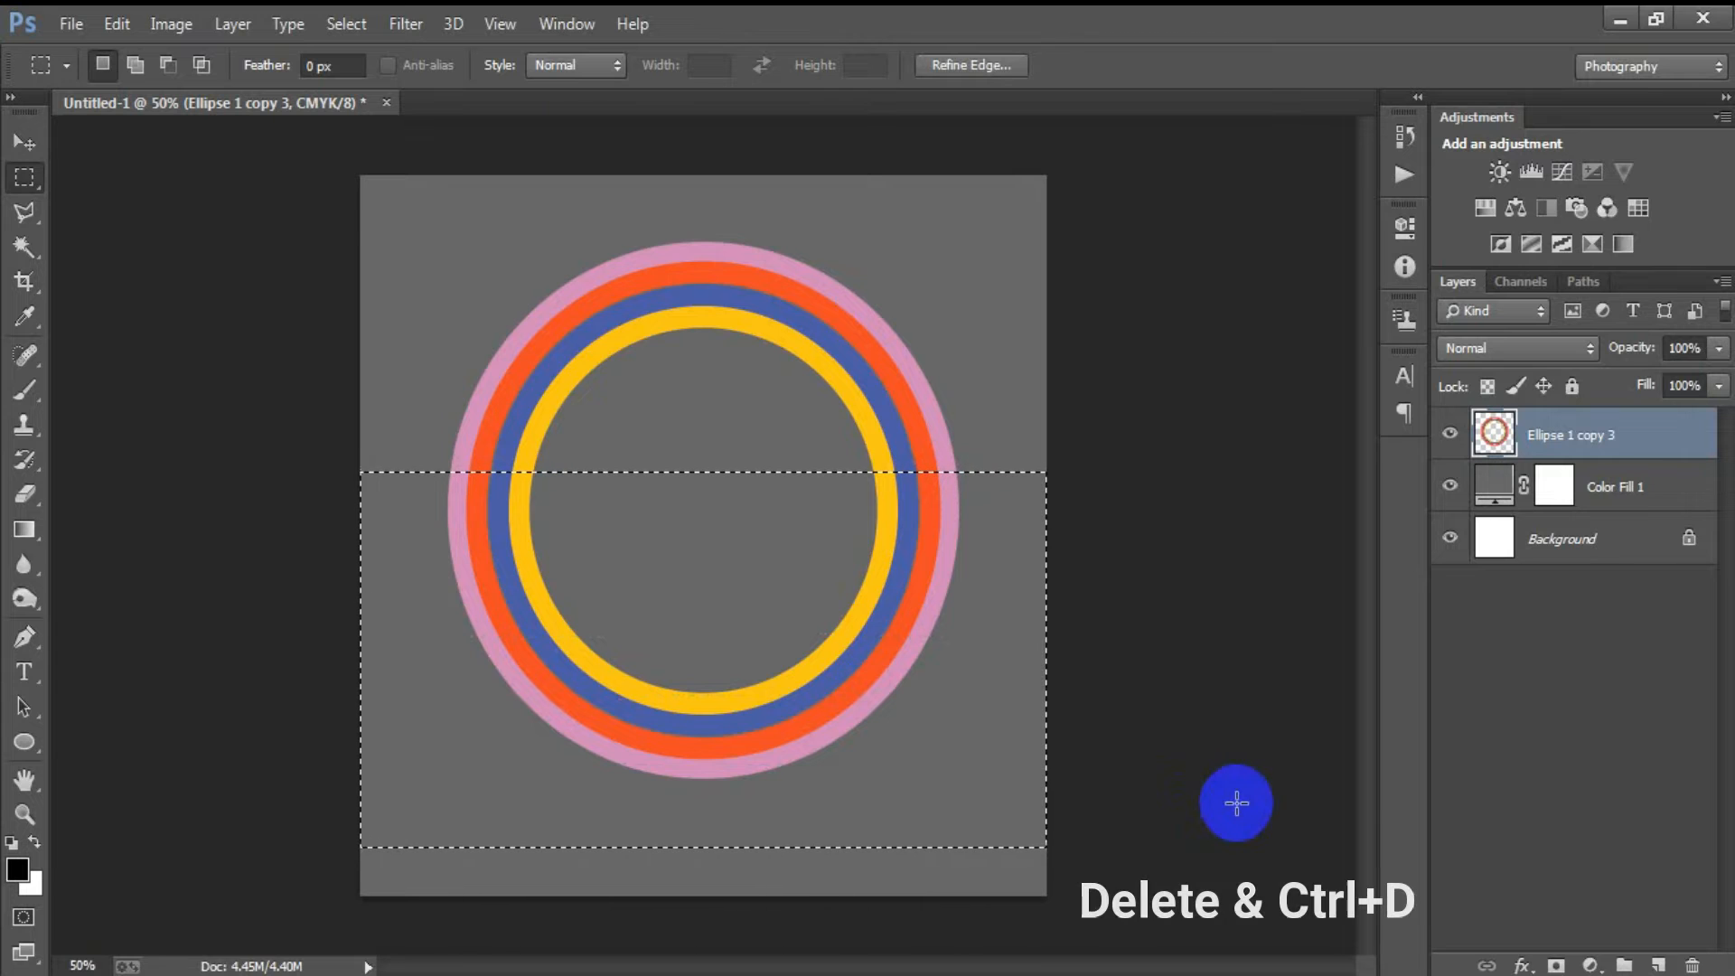
key(Delete)
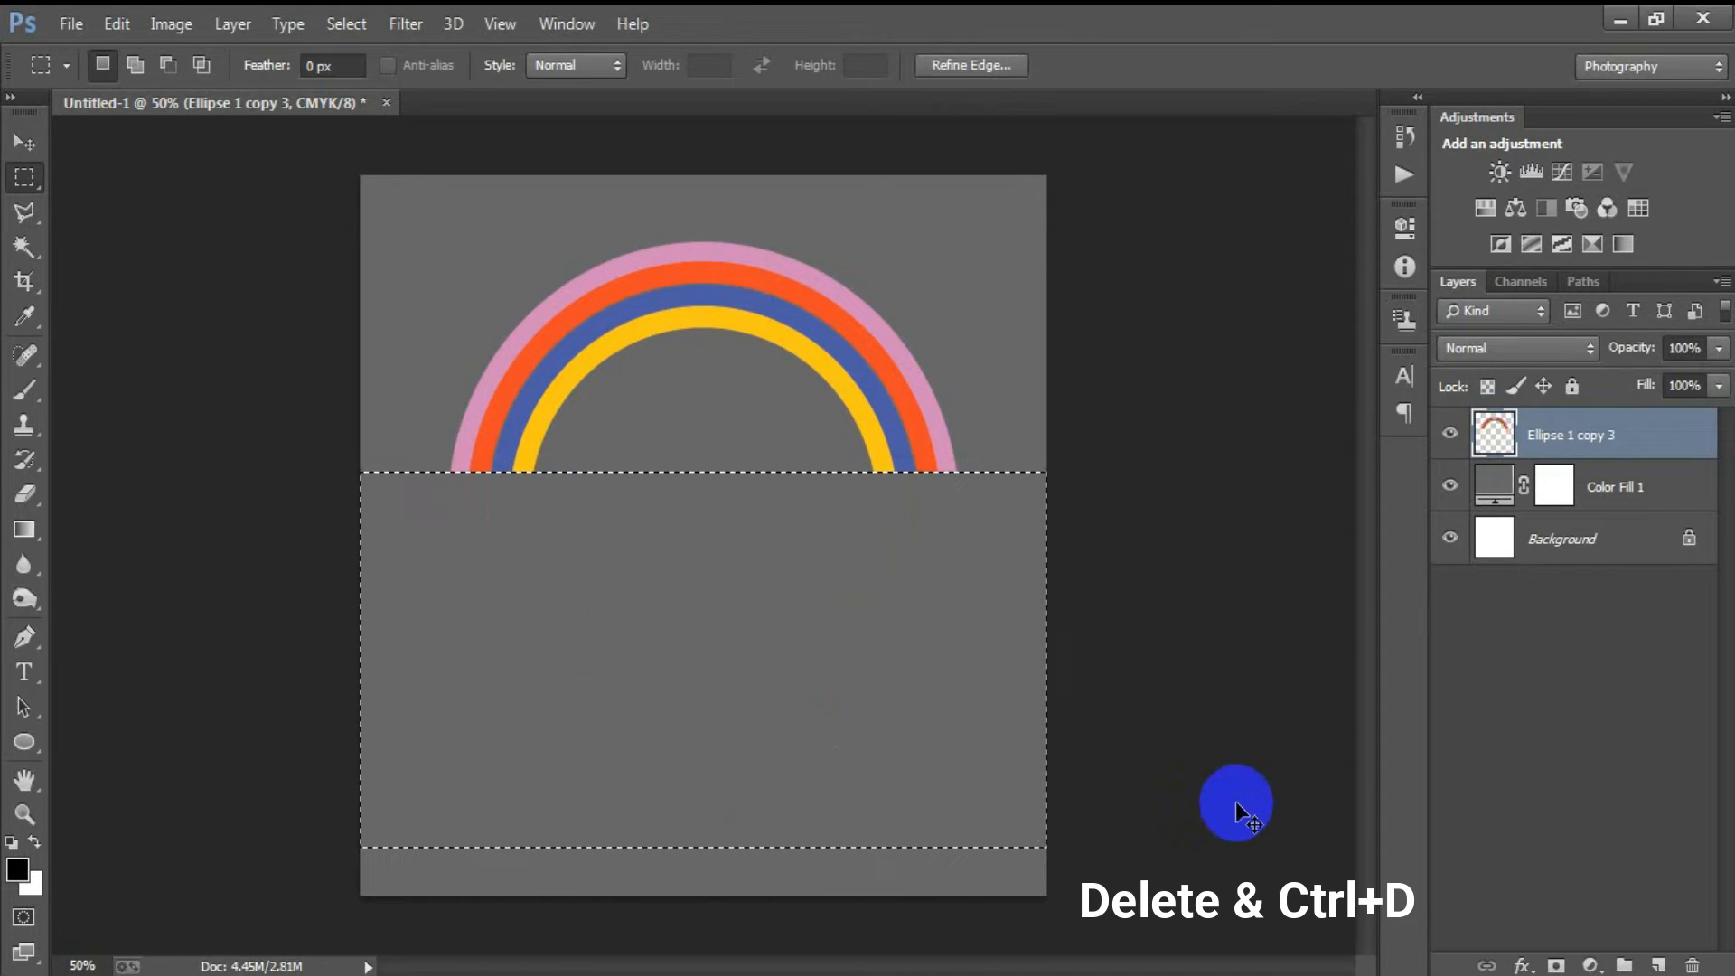
key(ctrl+d)
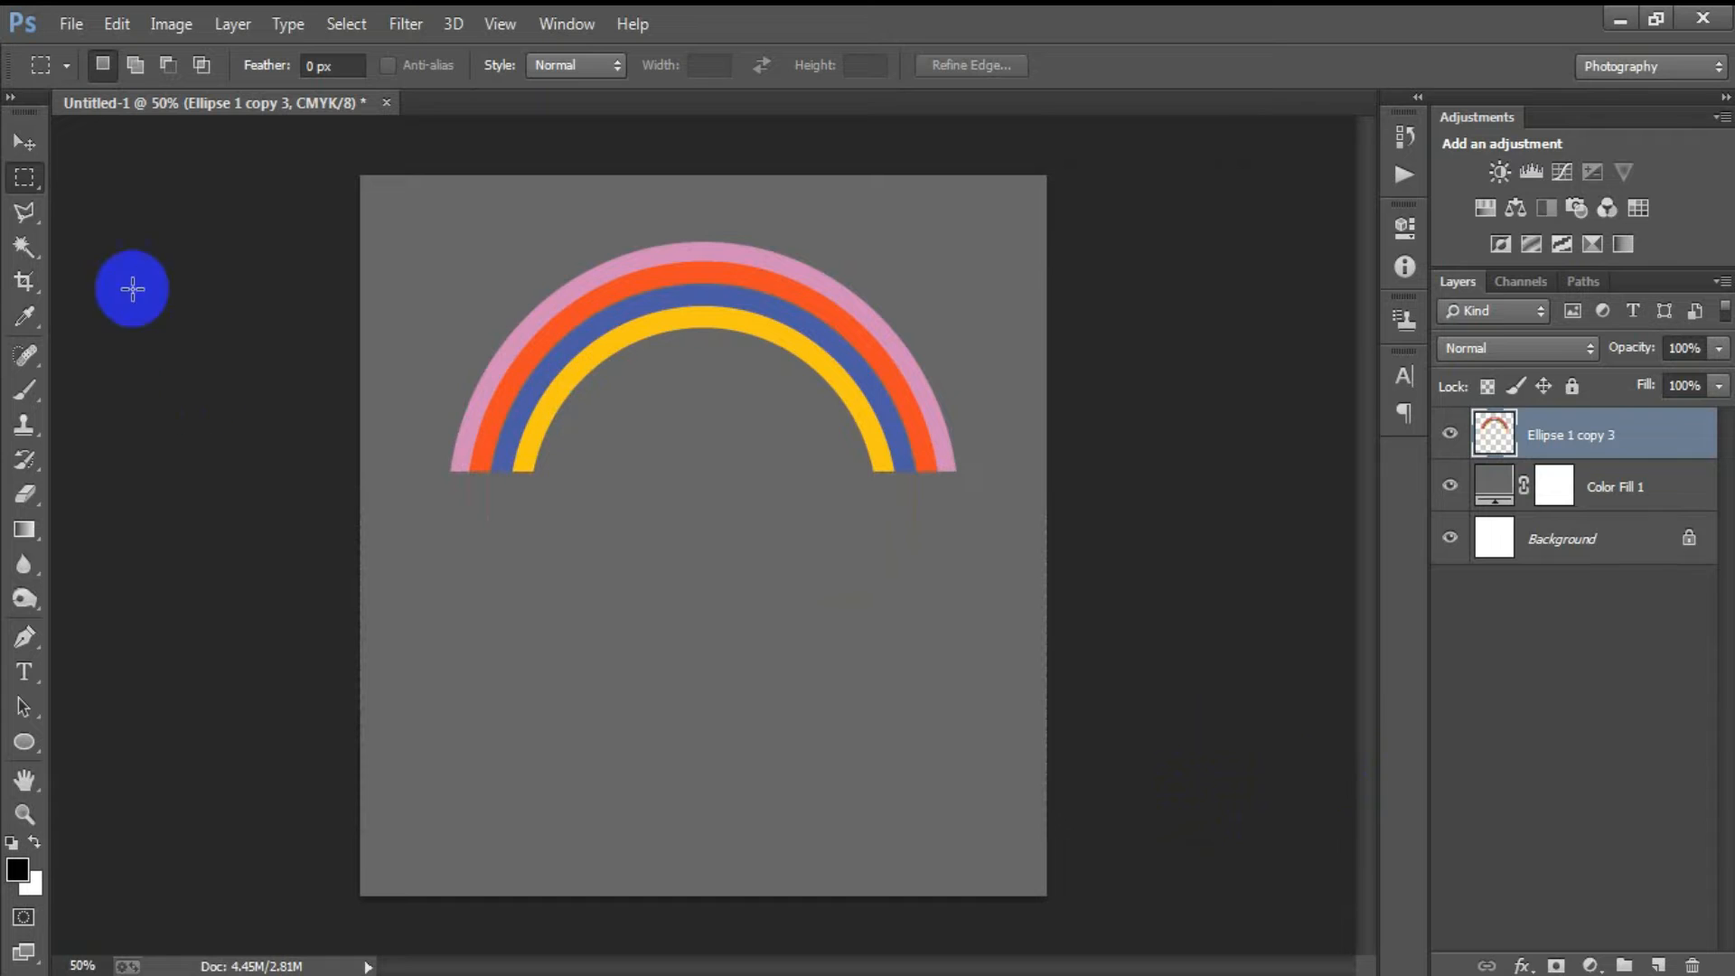
Step: Narrow the rainbow arch about its centre to about 93.97% width, keeping its height at 100%
click(24, 145)
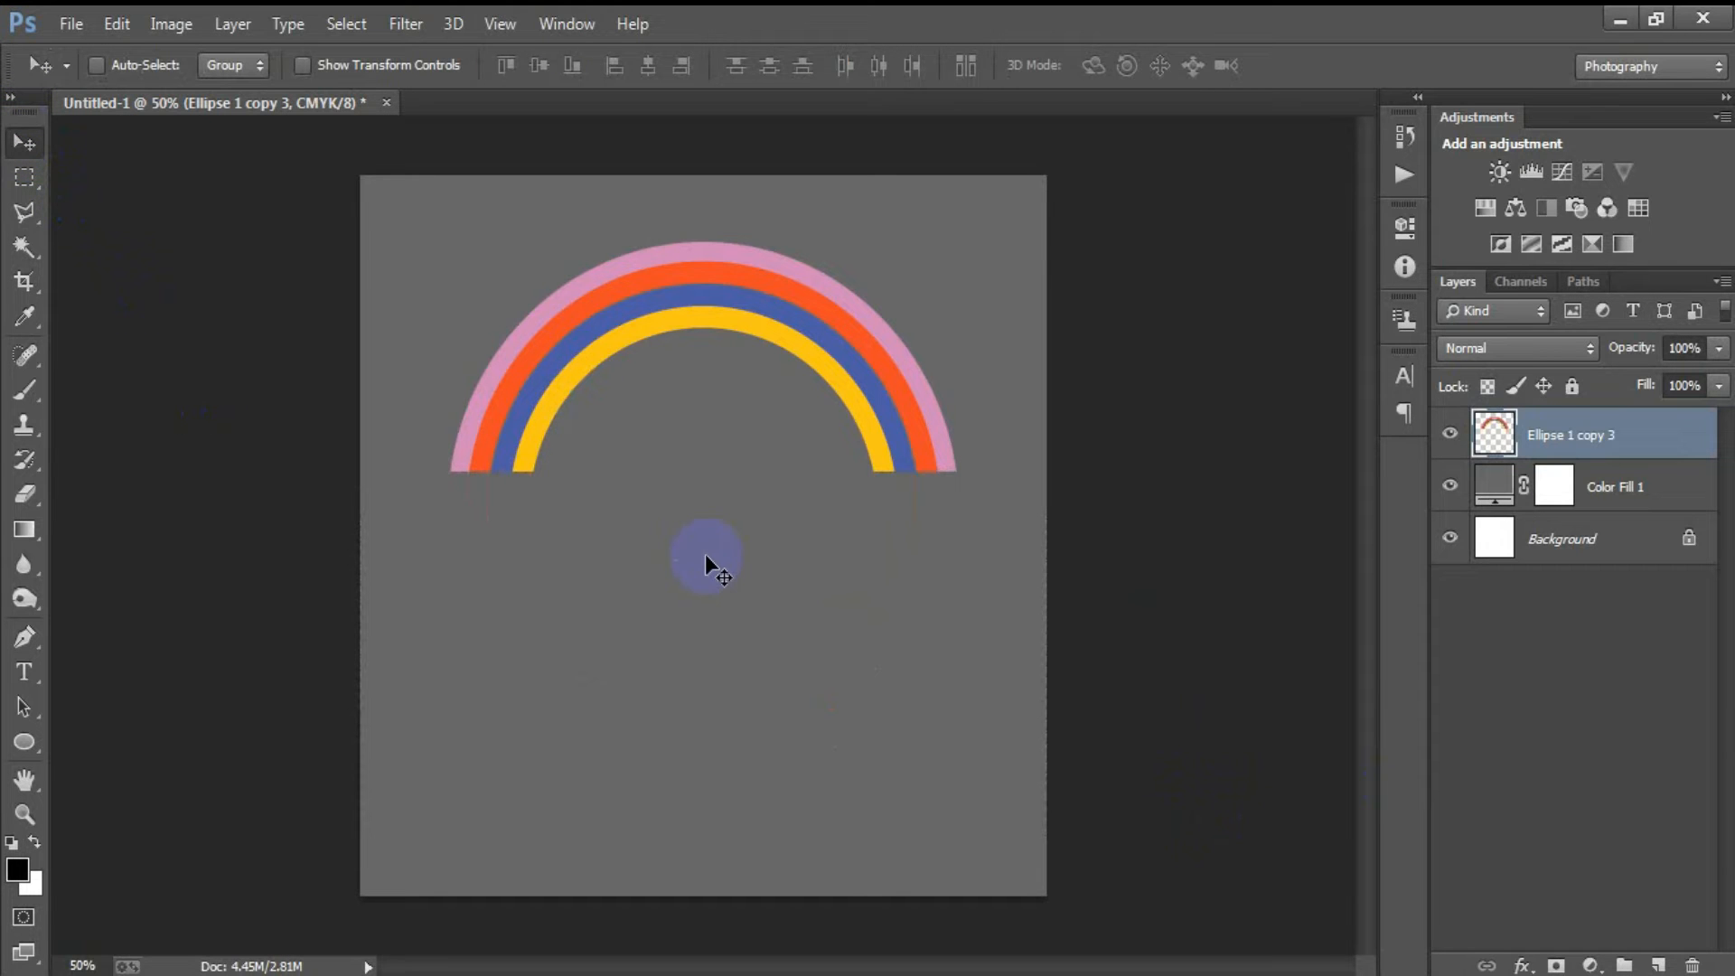
key(ctrl+t)
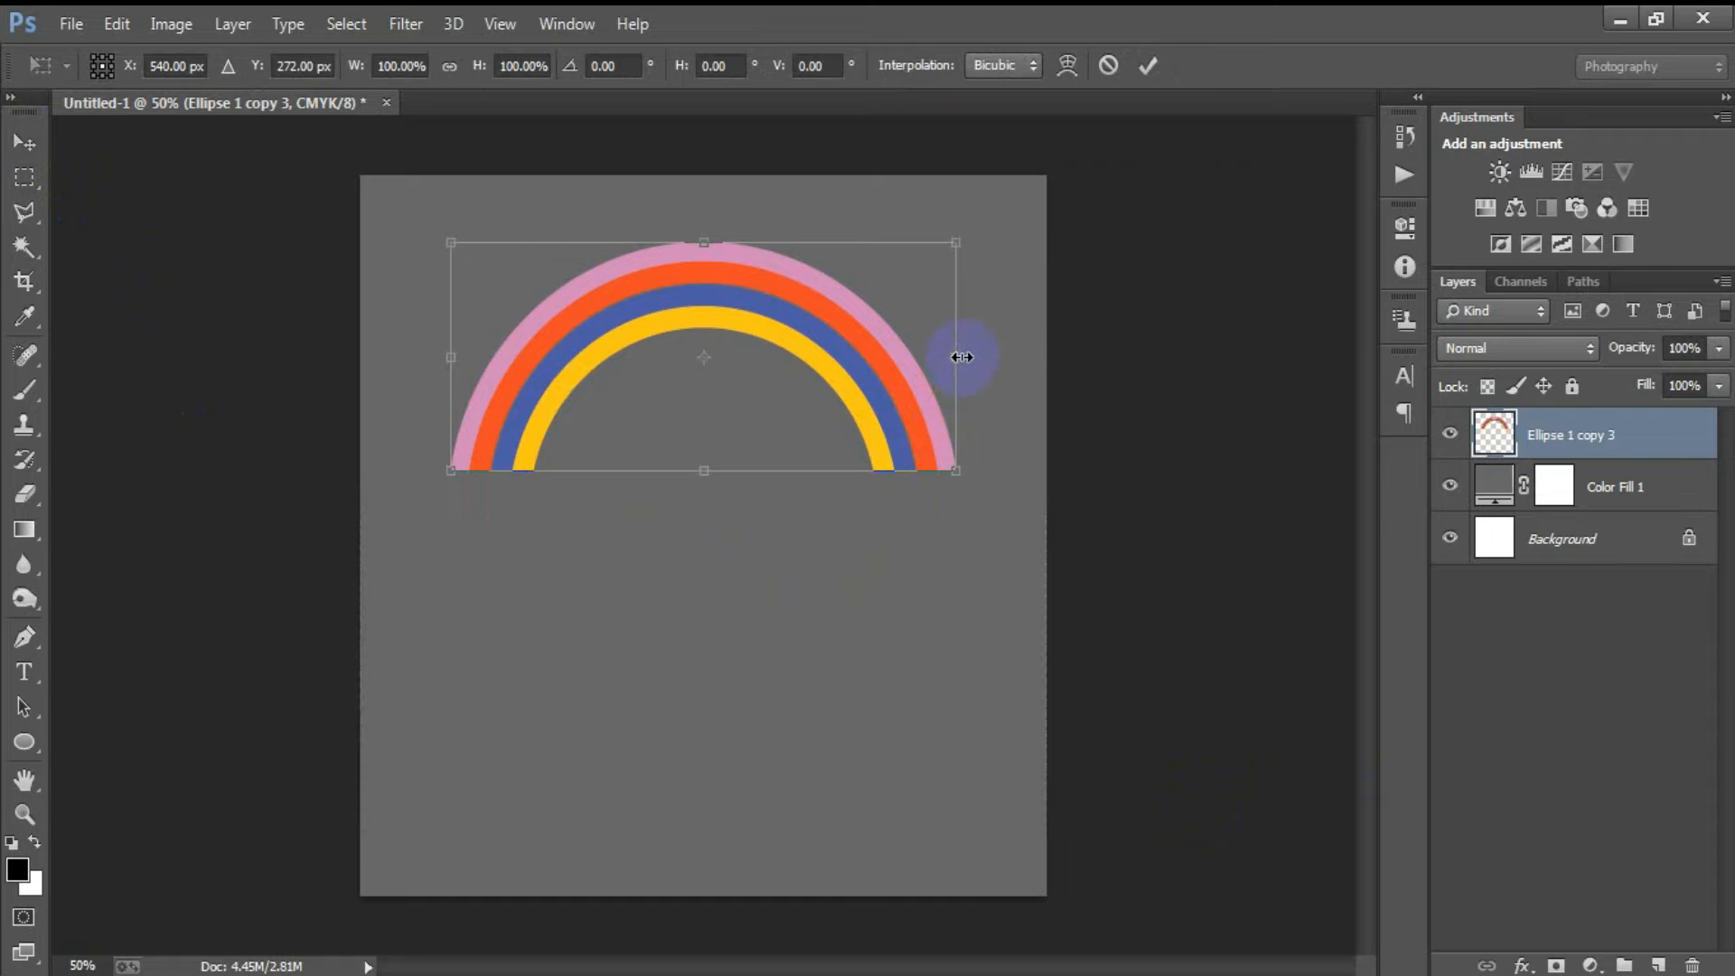
drag(961, 357, 940, 356)
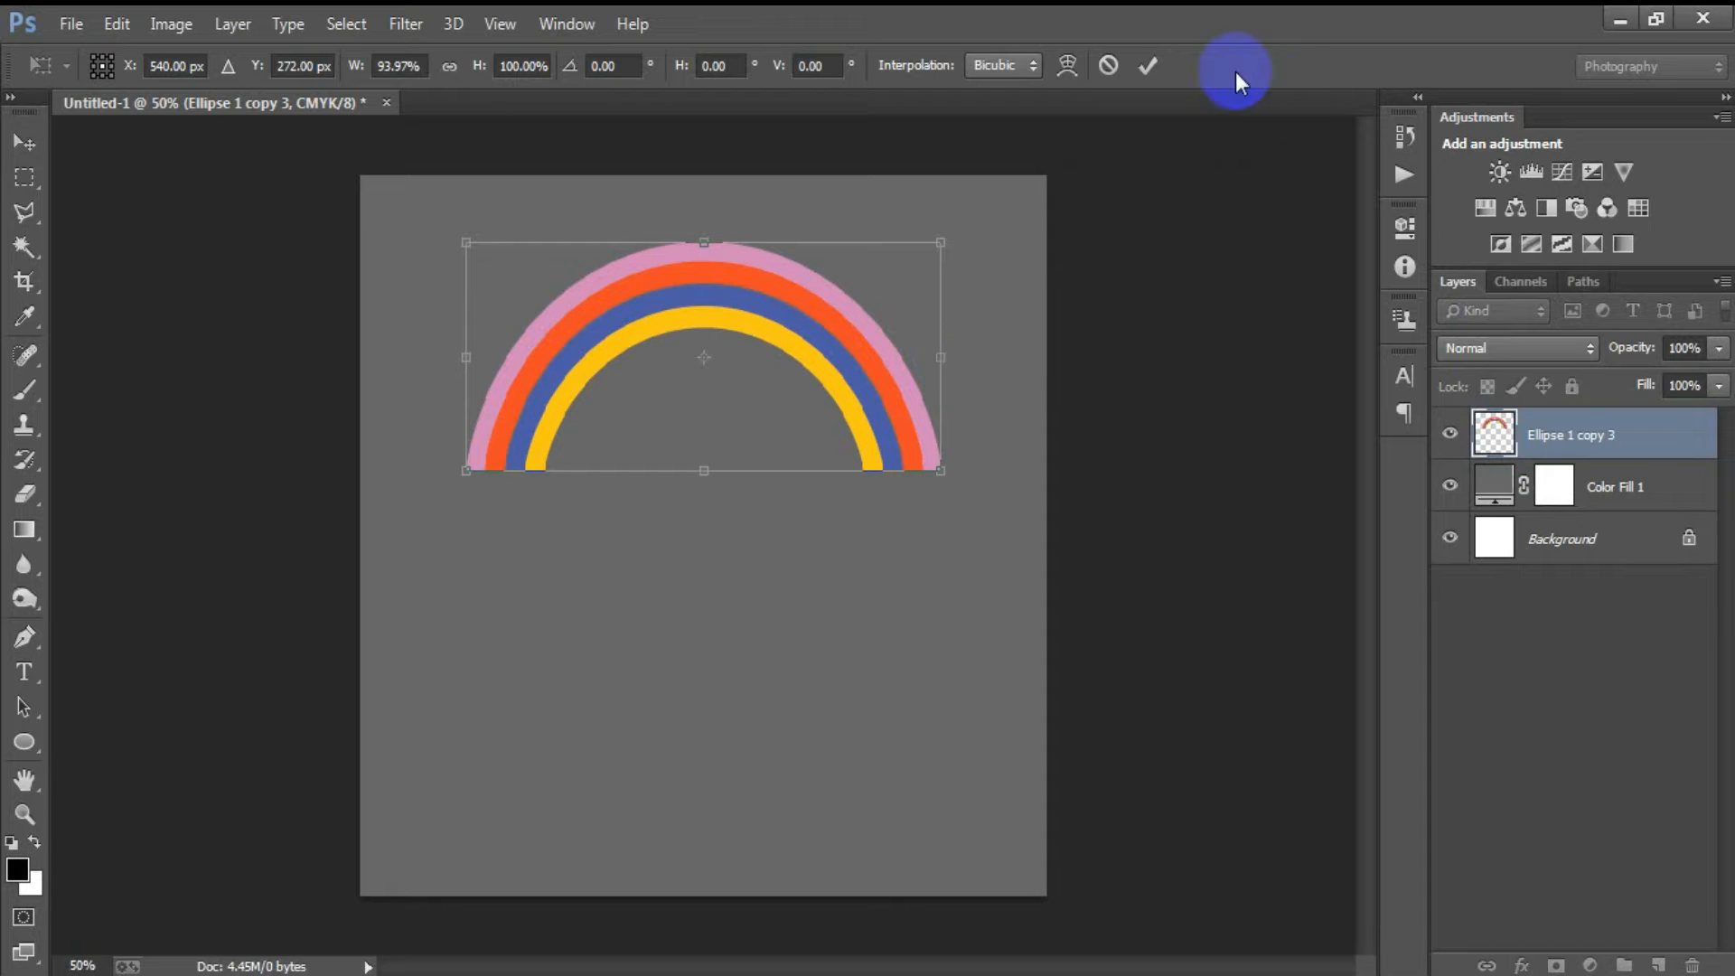
click(1147, 65)
Step: Align the rainbow arch to the horizontal centre of the Background layer and reselect only the arch layer
click(1593, 578)
click(1590, 551)
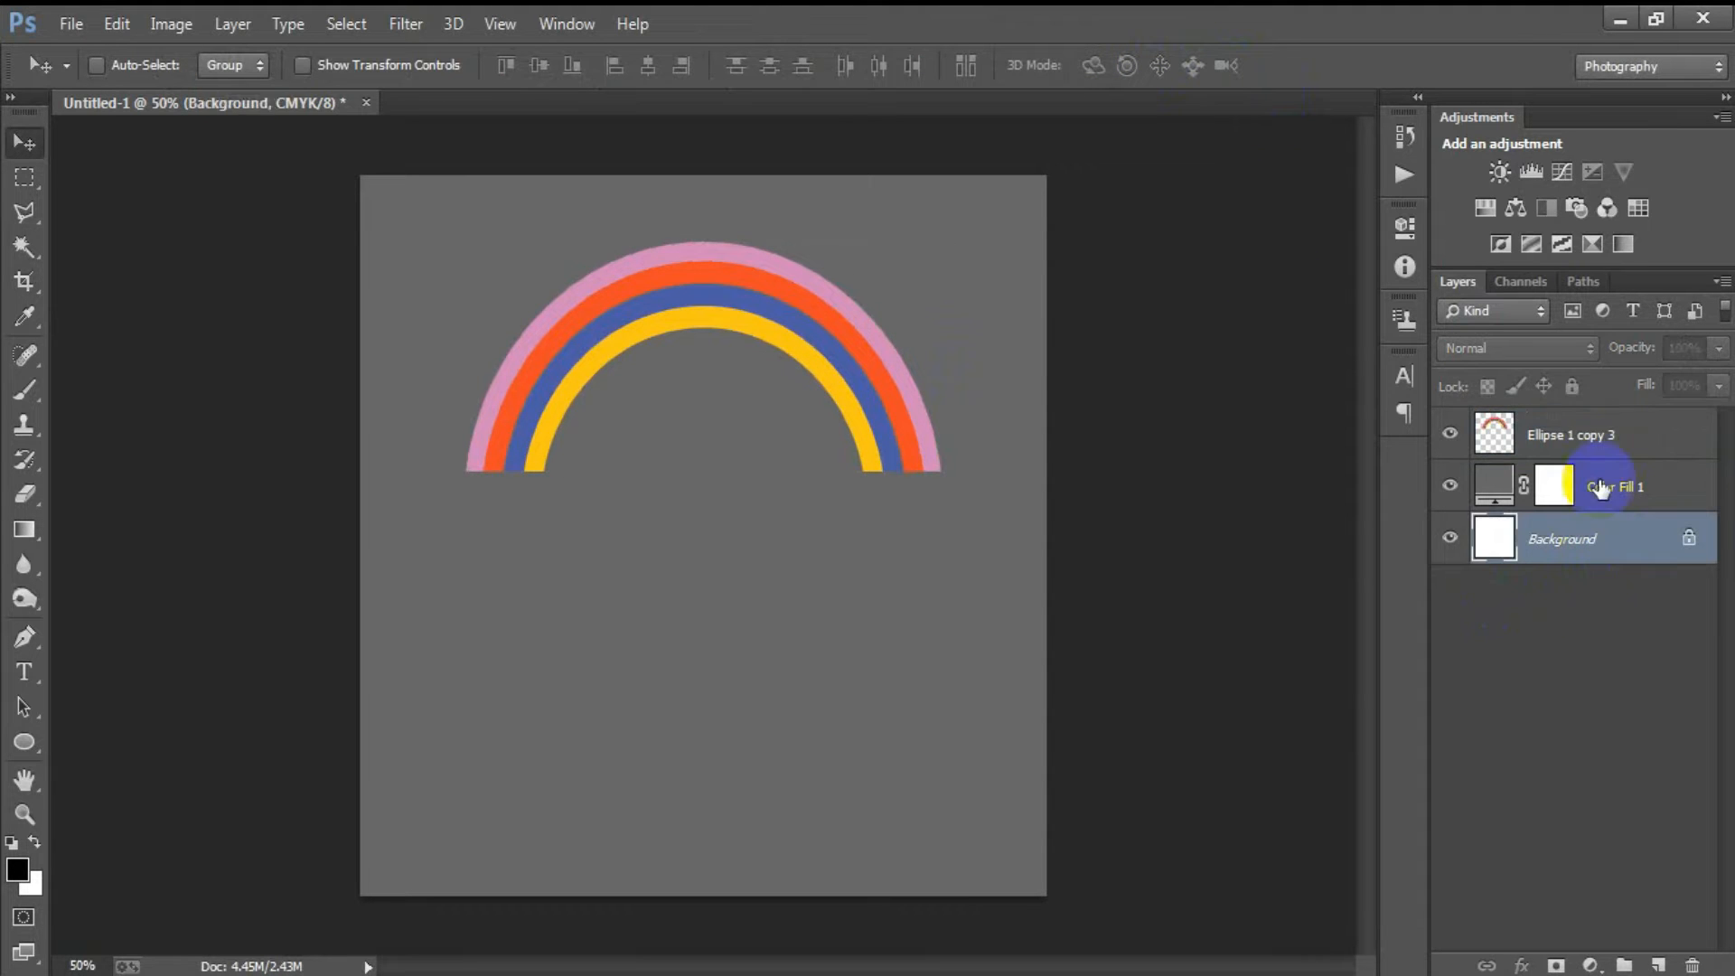
ctrl+click(1587, 437)
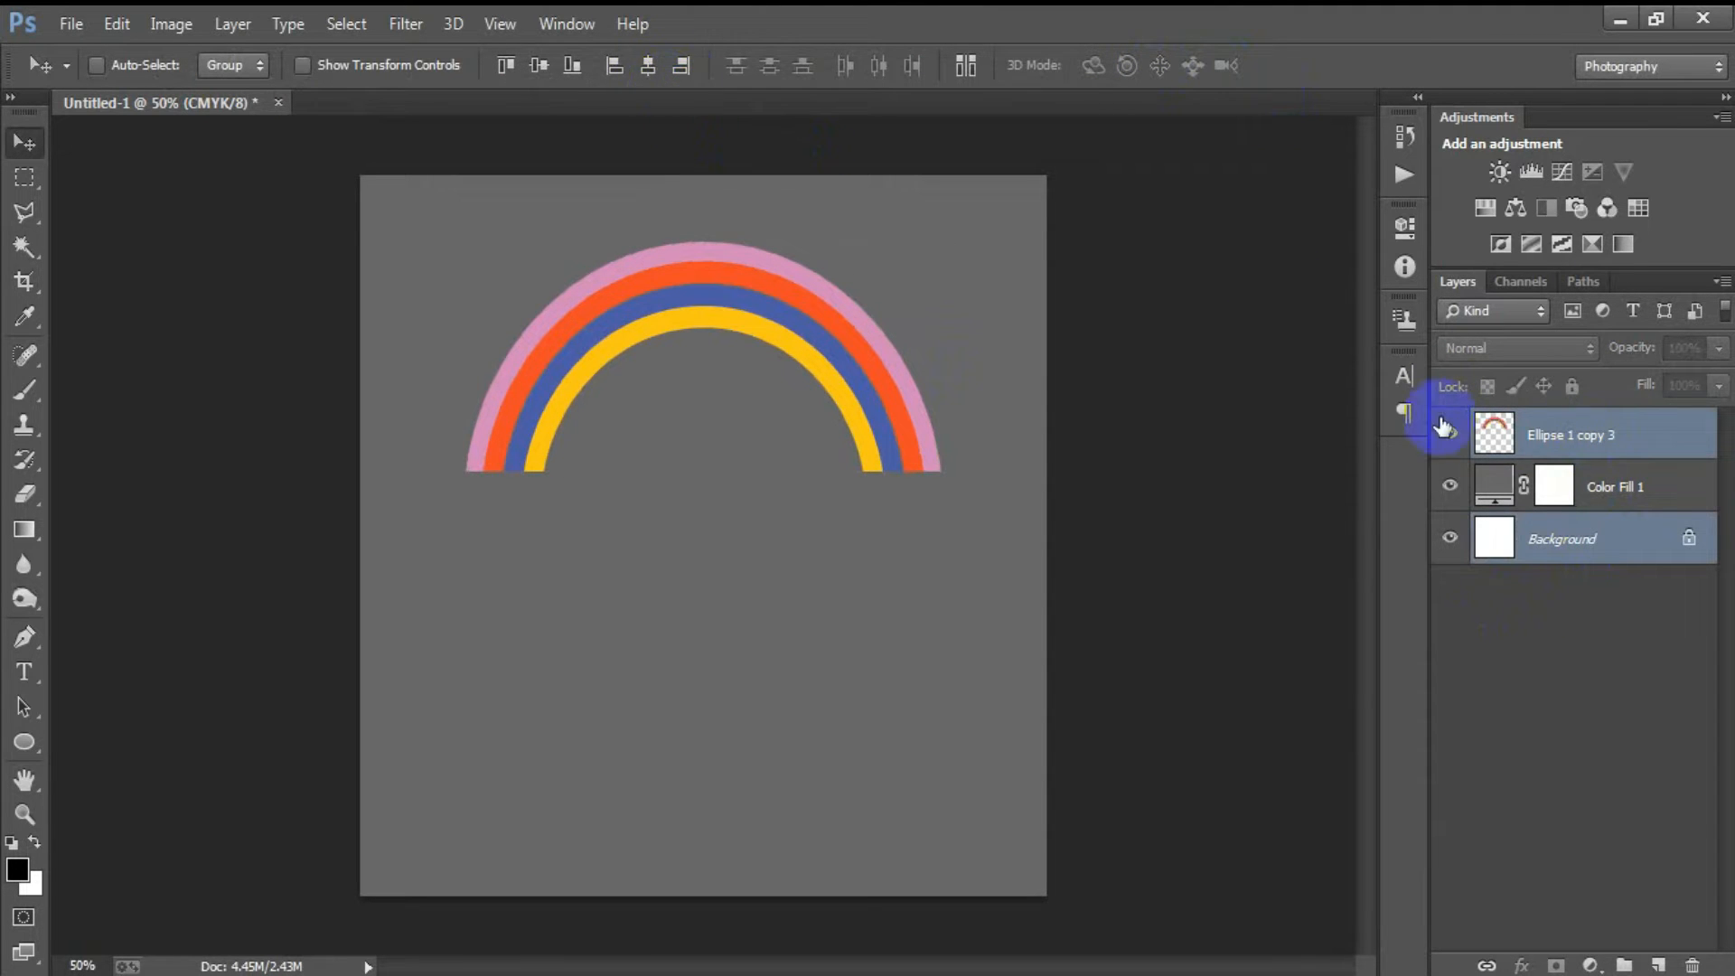
click(1560, 445)
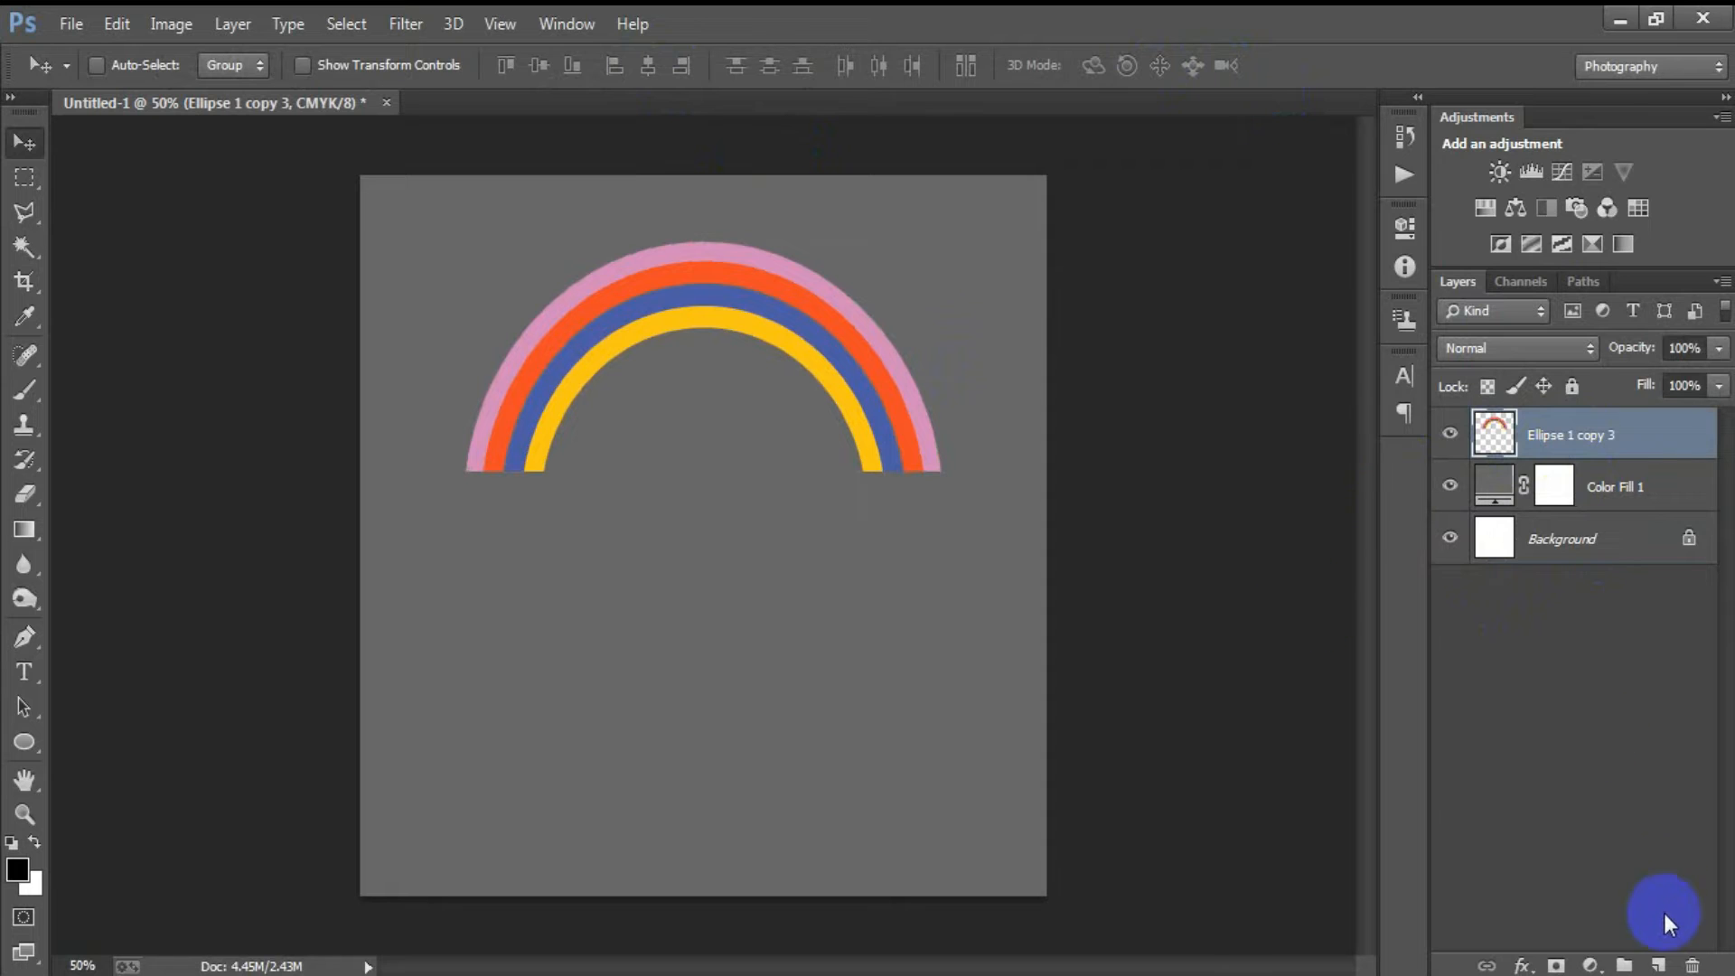
Step: Add a new text layer reading ONE DAY in black Keep on Truckin, 36 pt, under the rainbow
click(1658, 965)
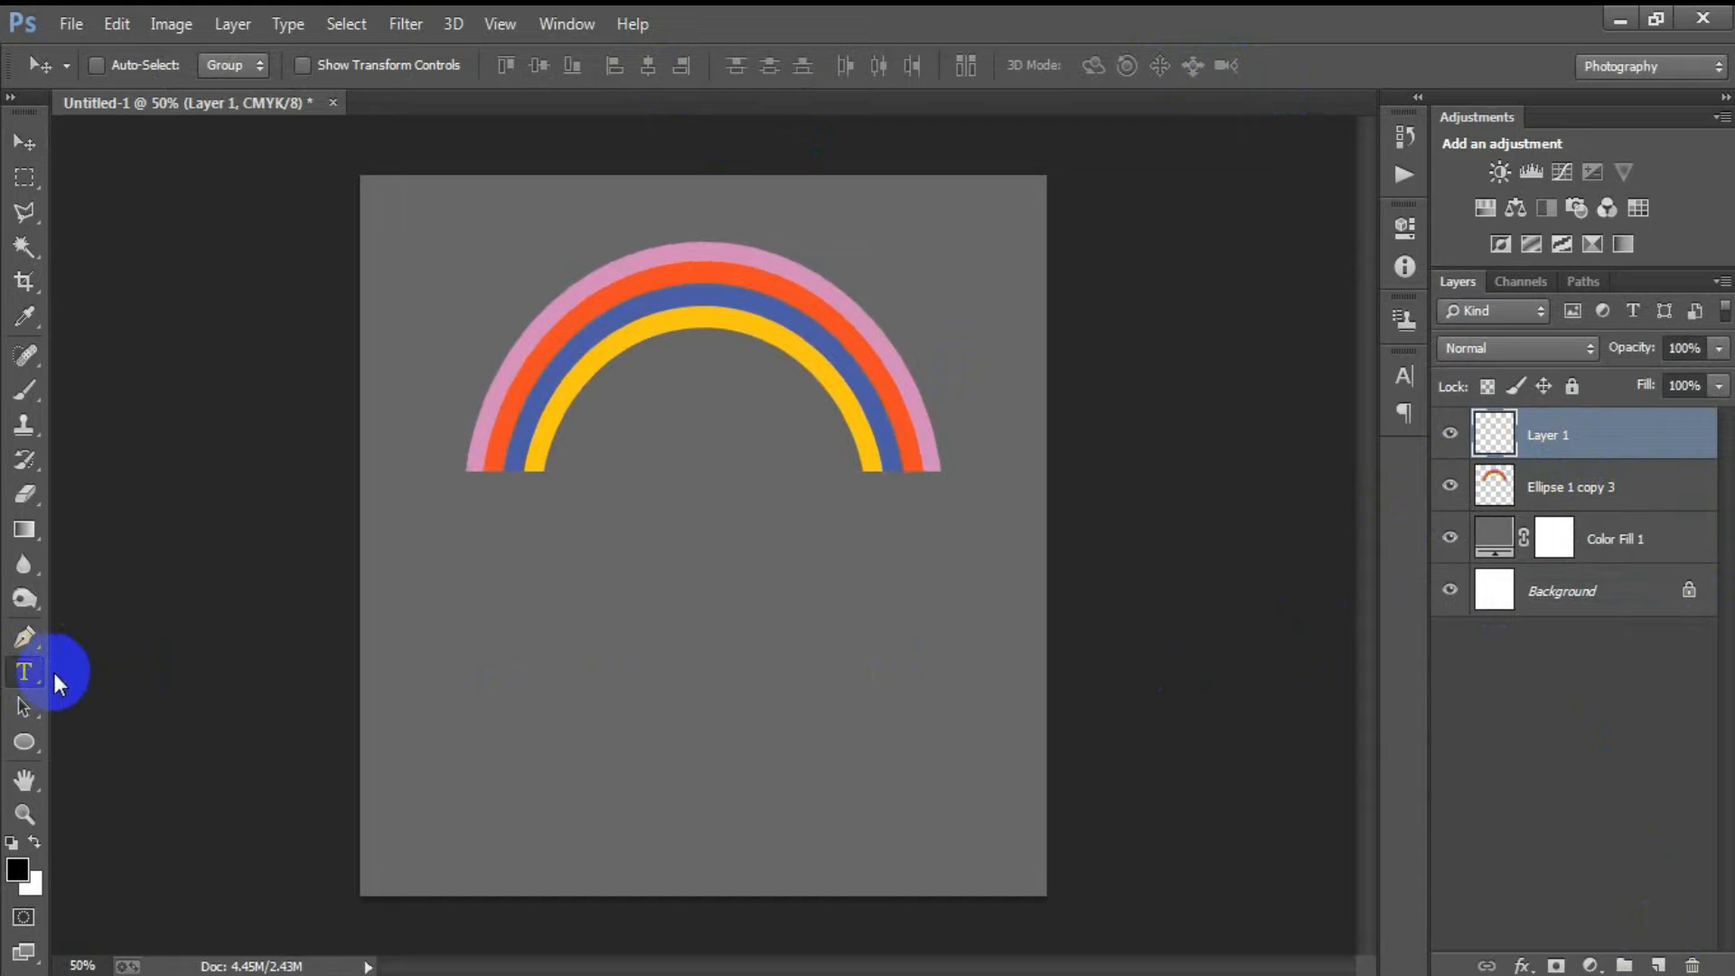
click(113, 669)
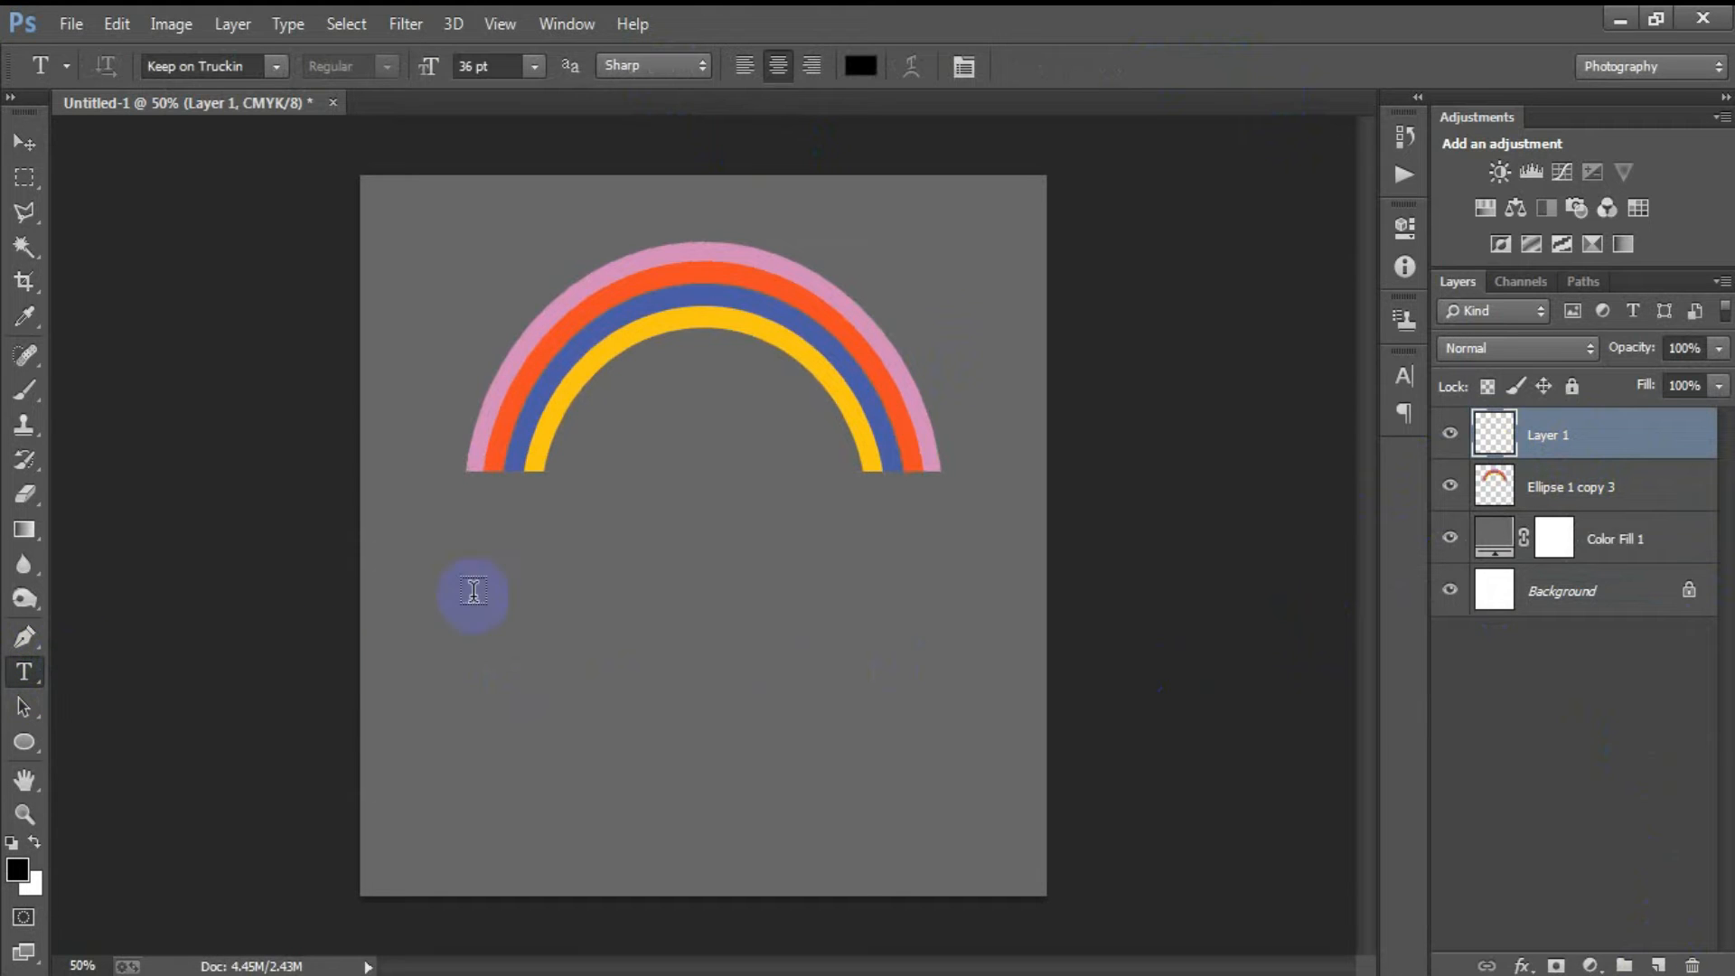
click(749, 678)
text(ONE DAY)
click(25, 142)
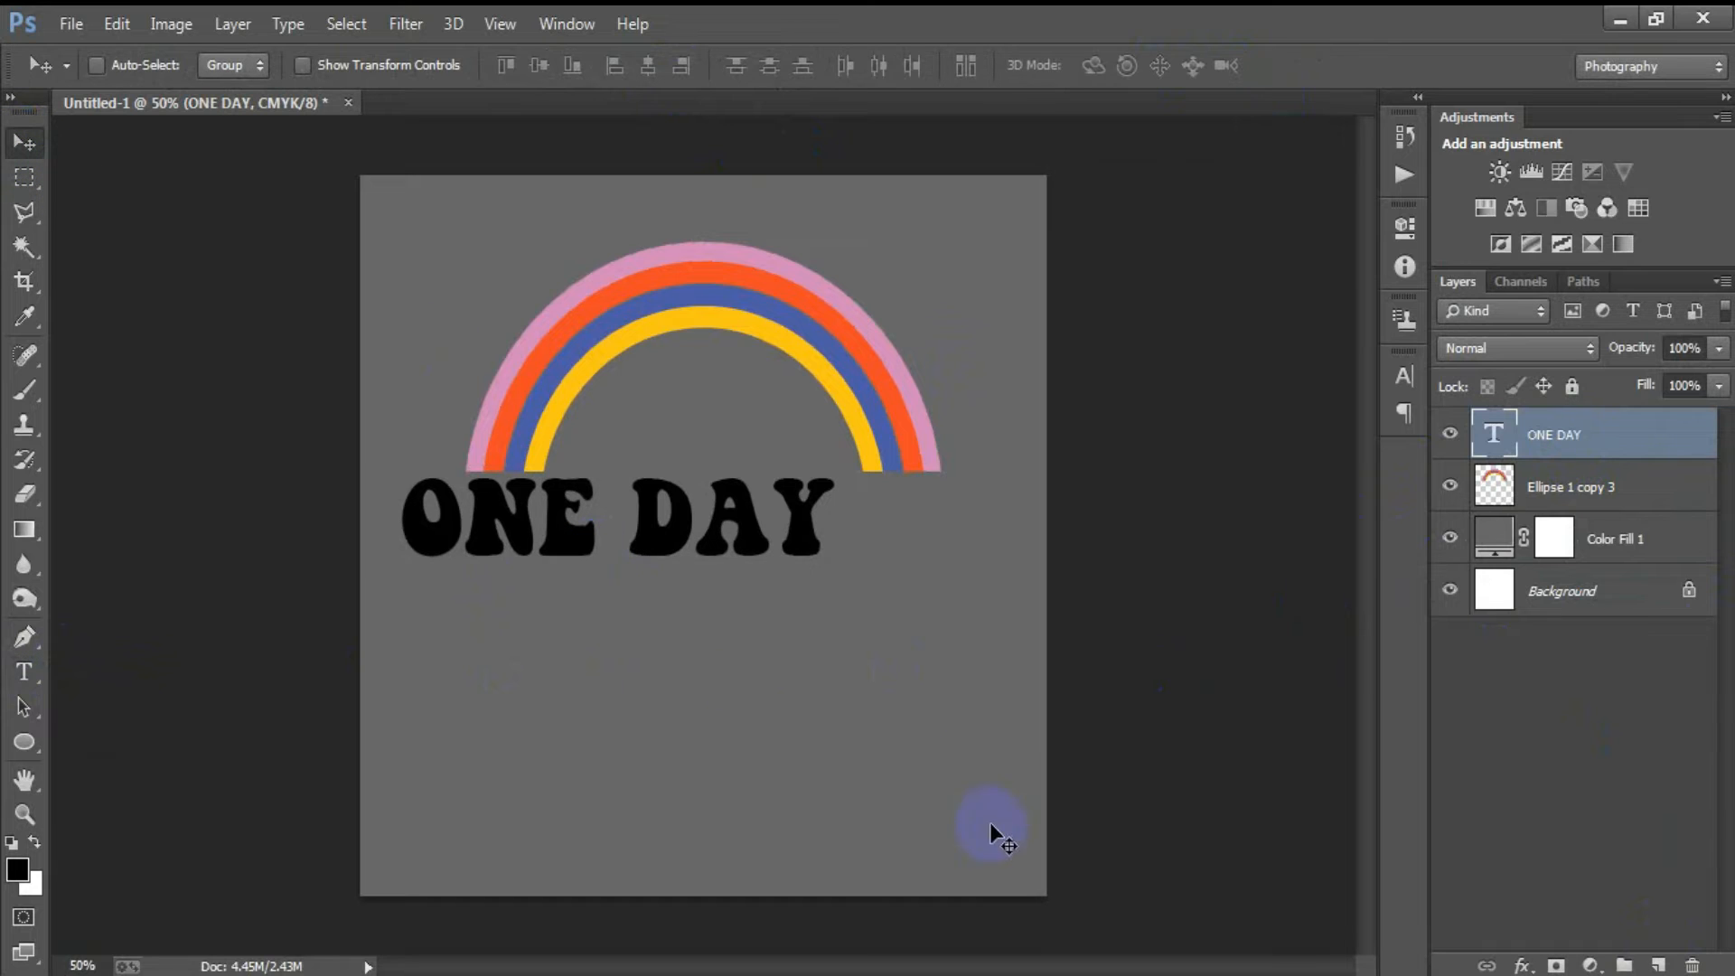
Step: Move the ONE DAY text just below the rainbow and centre it horizontally on the Background layer
click(679, 539)
drag(642, 517, 719, 549)
ctrl+click(1628, 595)
click(650, 65)
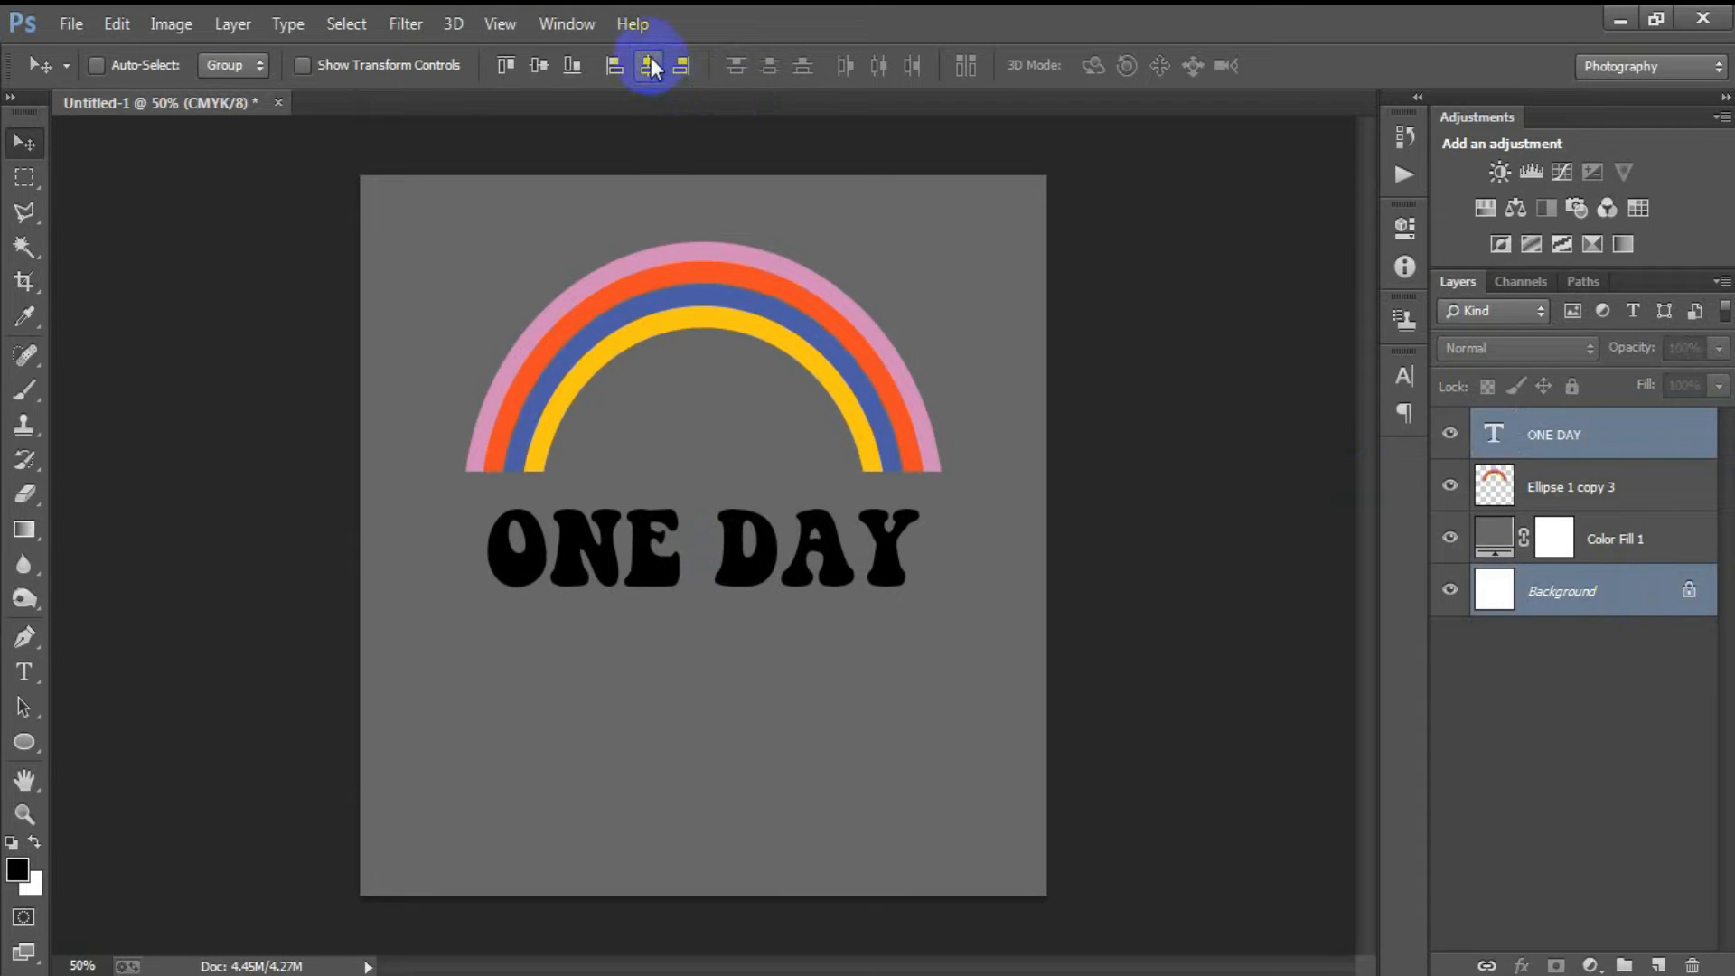
Step: Scale the ONE DAY text proportionally about its centre to about 108.94% so it matches the rainbow's width
click(1585, 435)
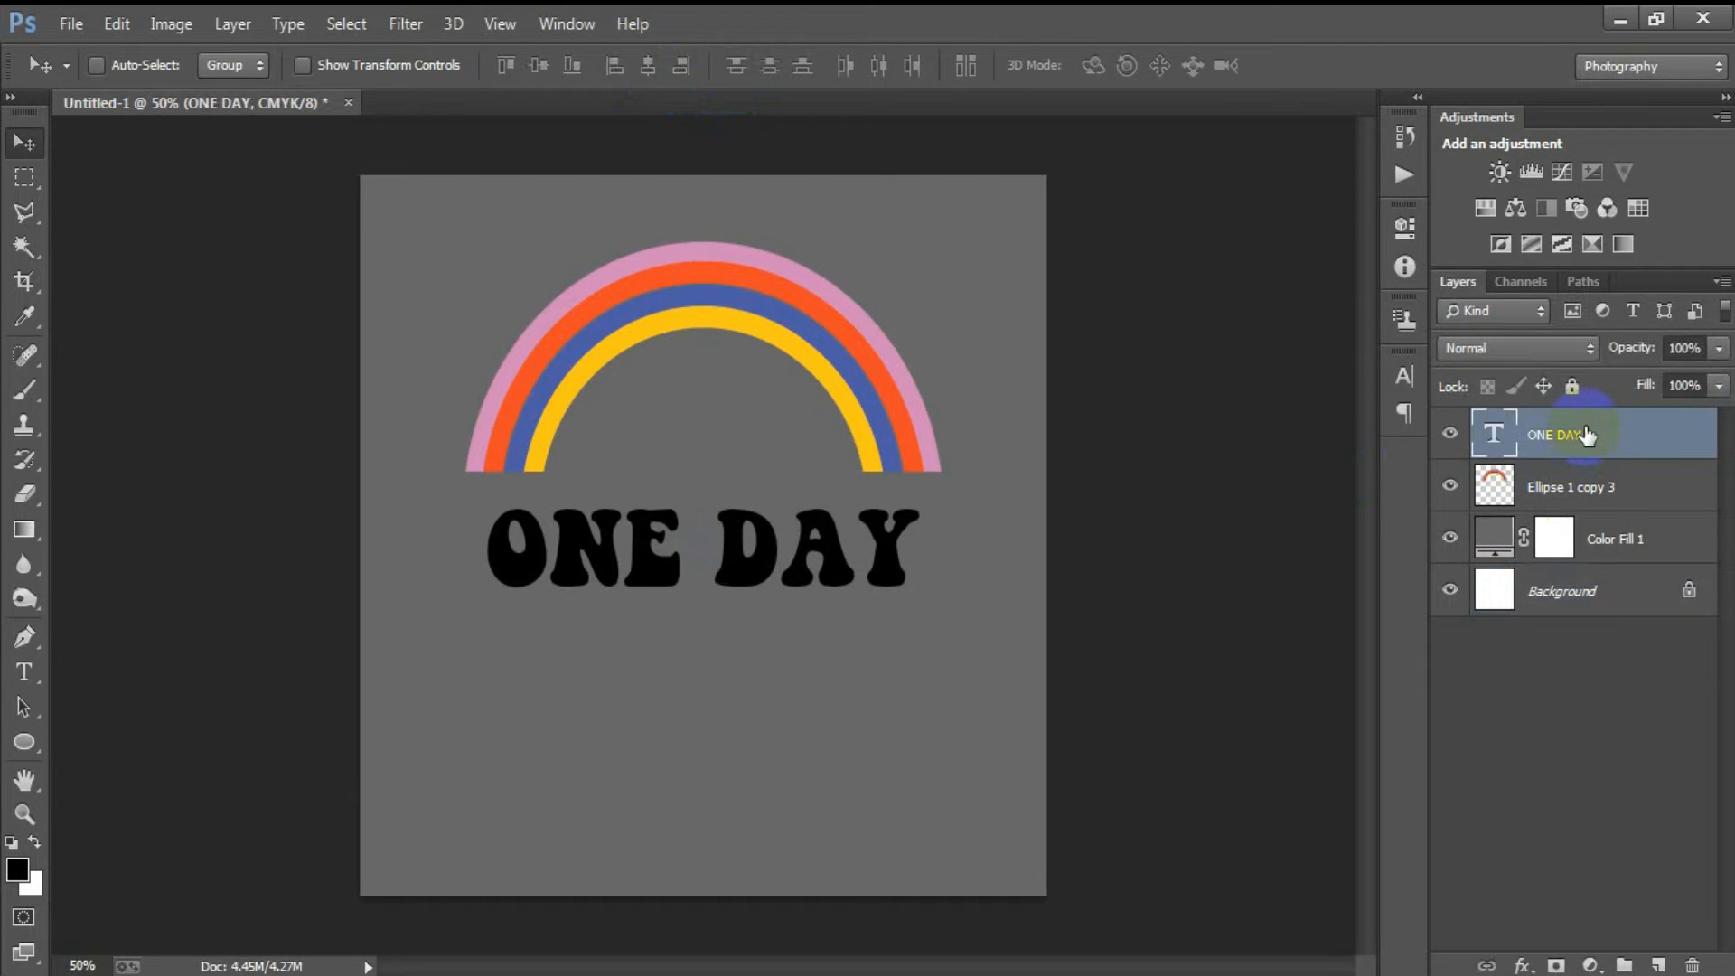
key(ctrl+t)
drag(920, 605, 919, 608)
drag(932, 610, 939, 614)
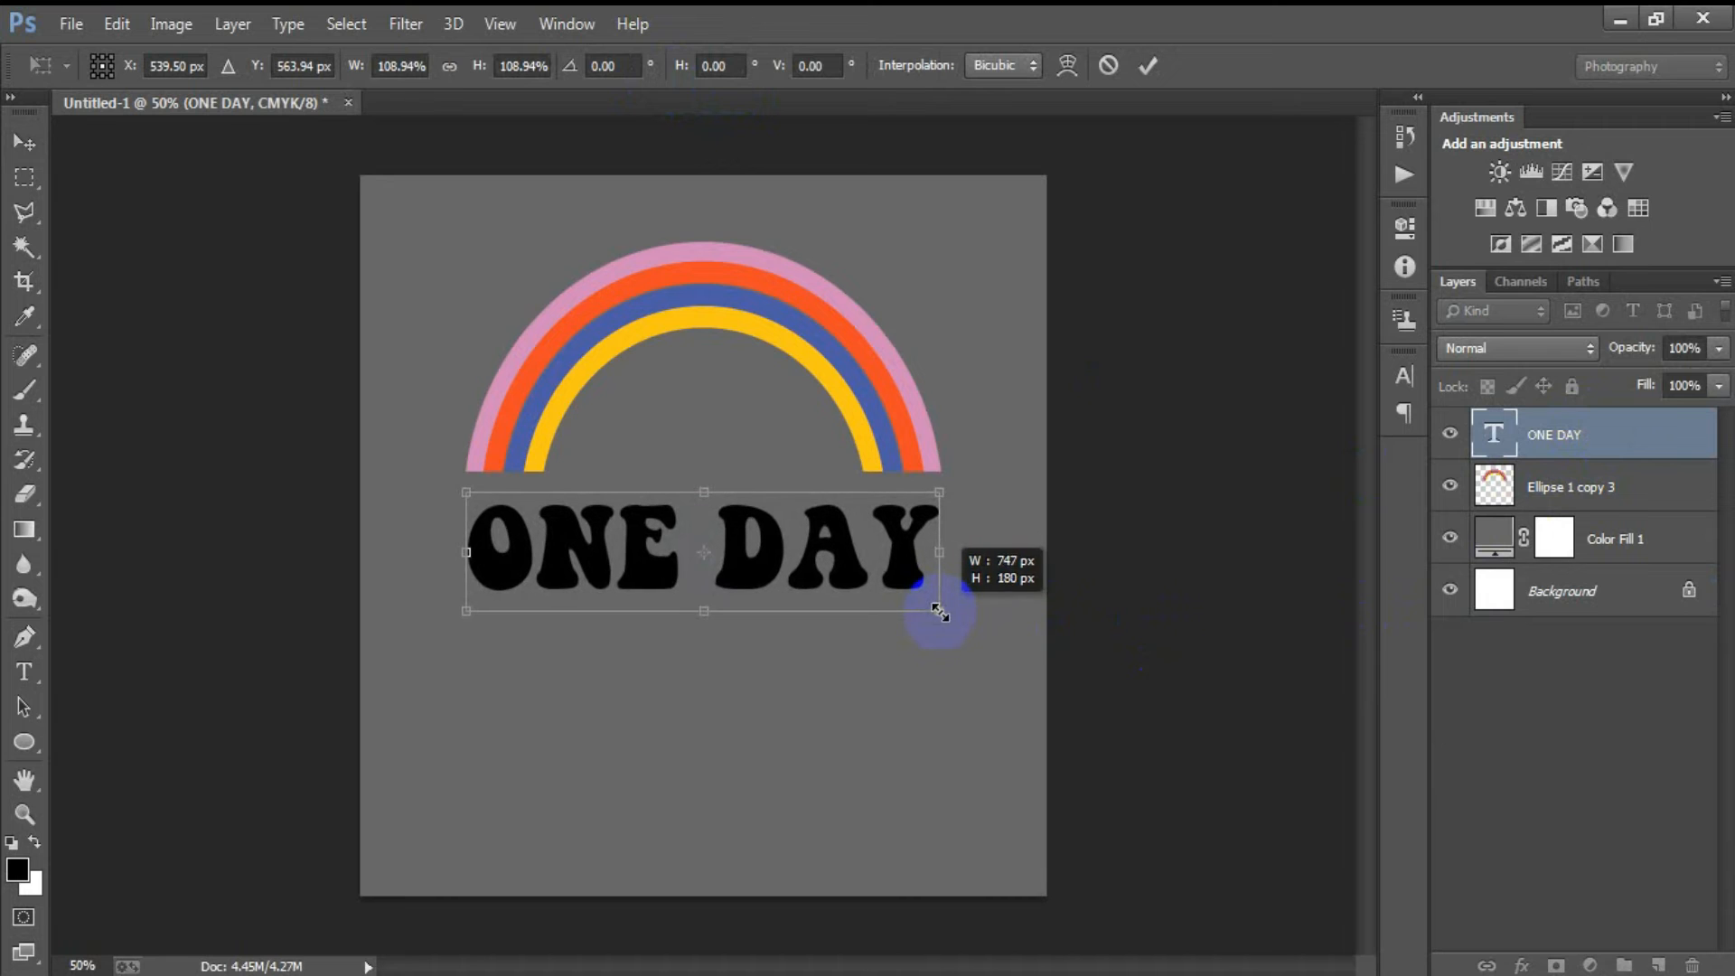
click(1148, 65)
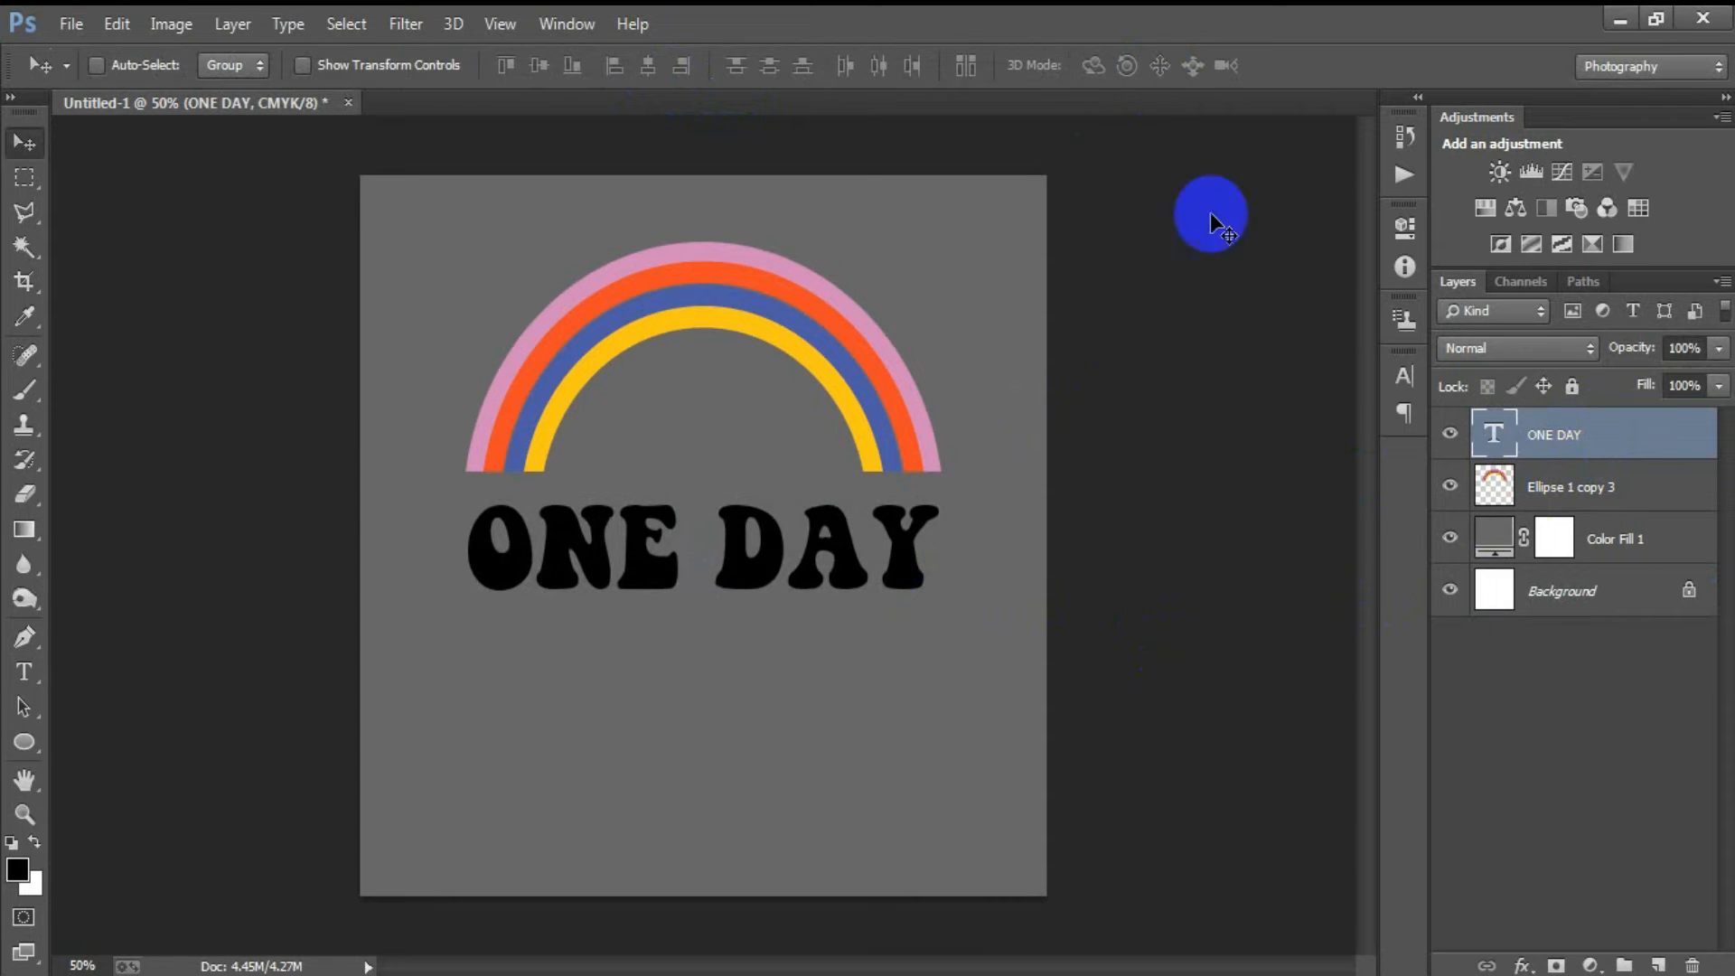
Step: Change the color of the ONE DAY text to white
click(1415, 390)
click(1316, 523)
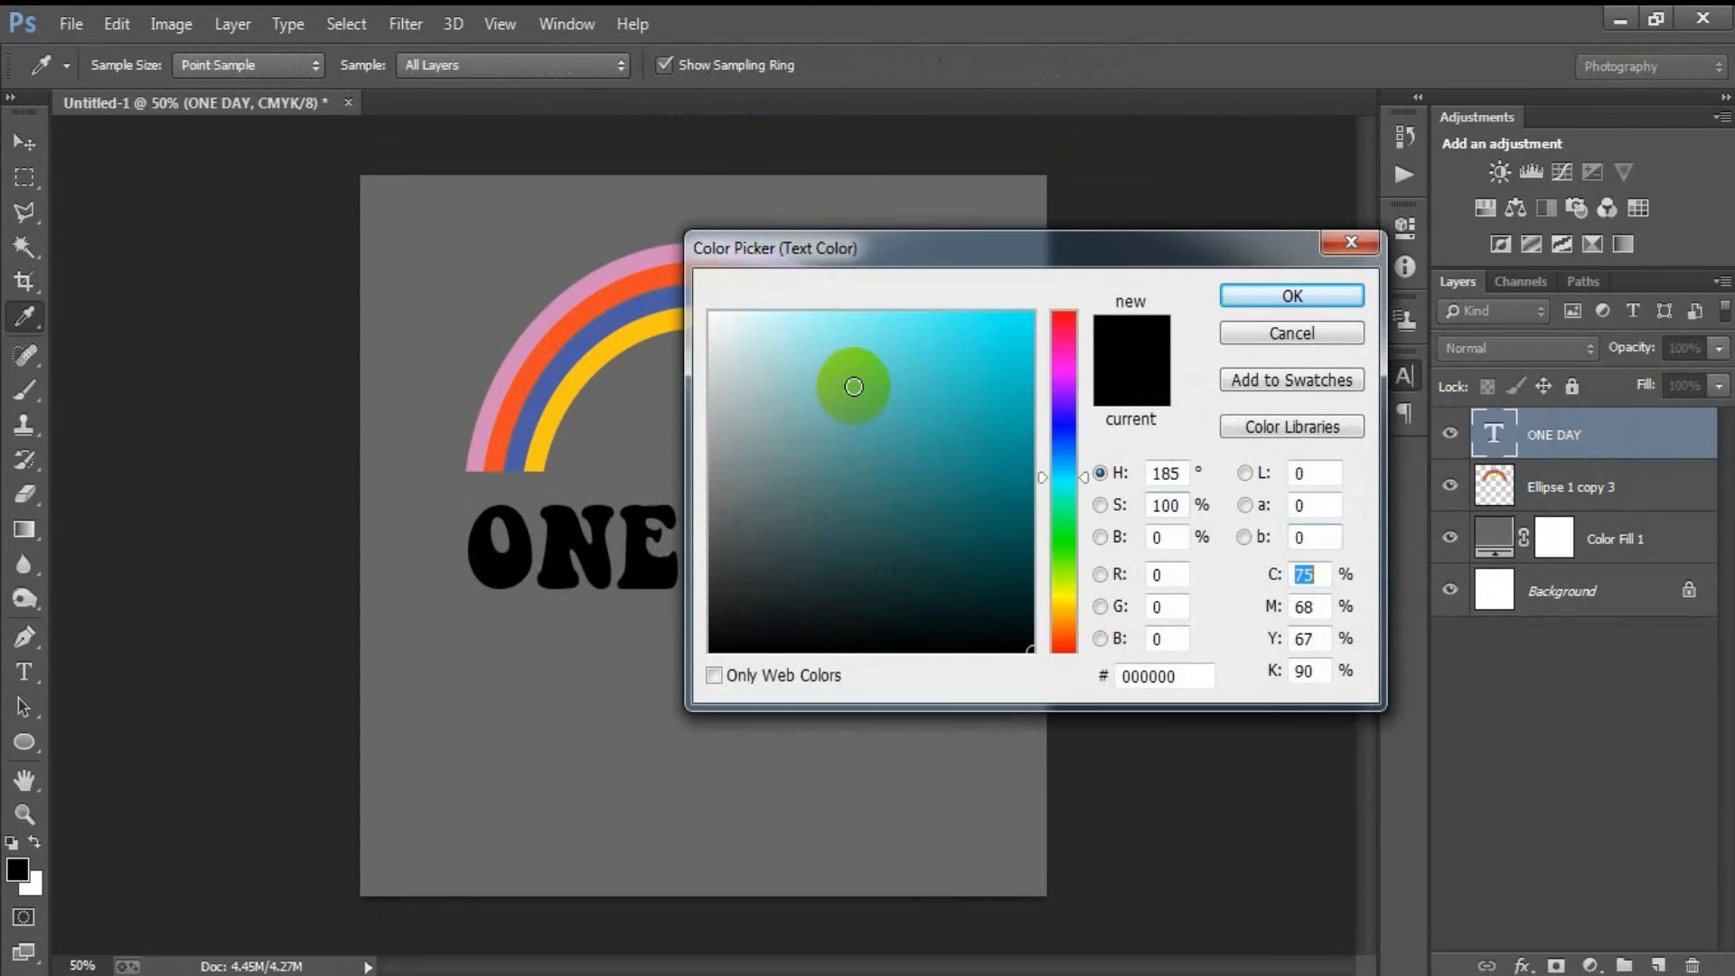
drag(852, 379, 712, 314)
click(1276, 298)
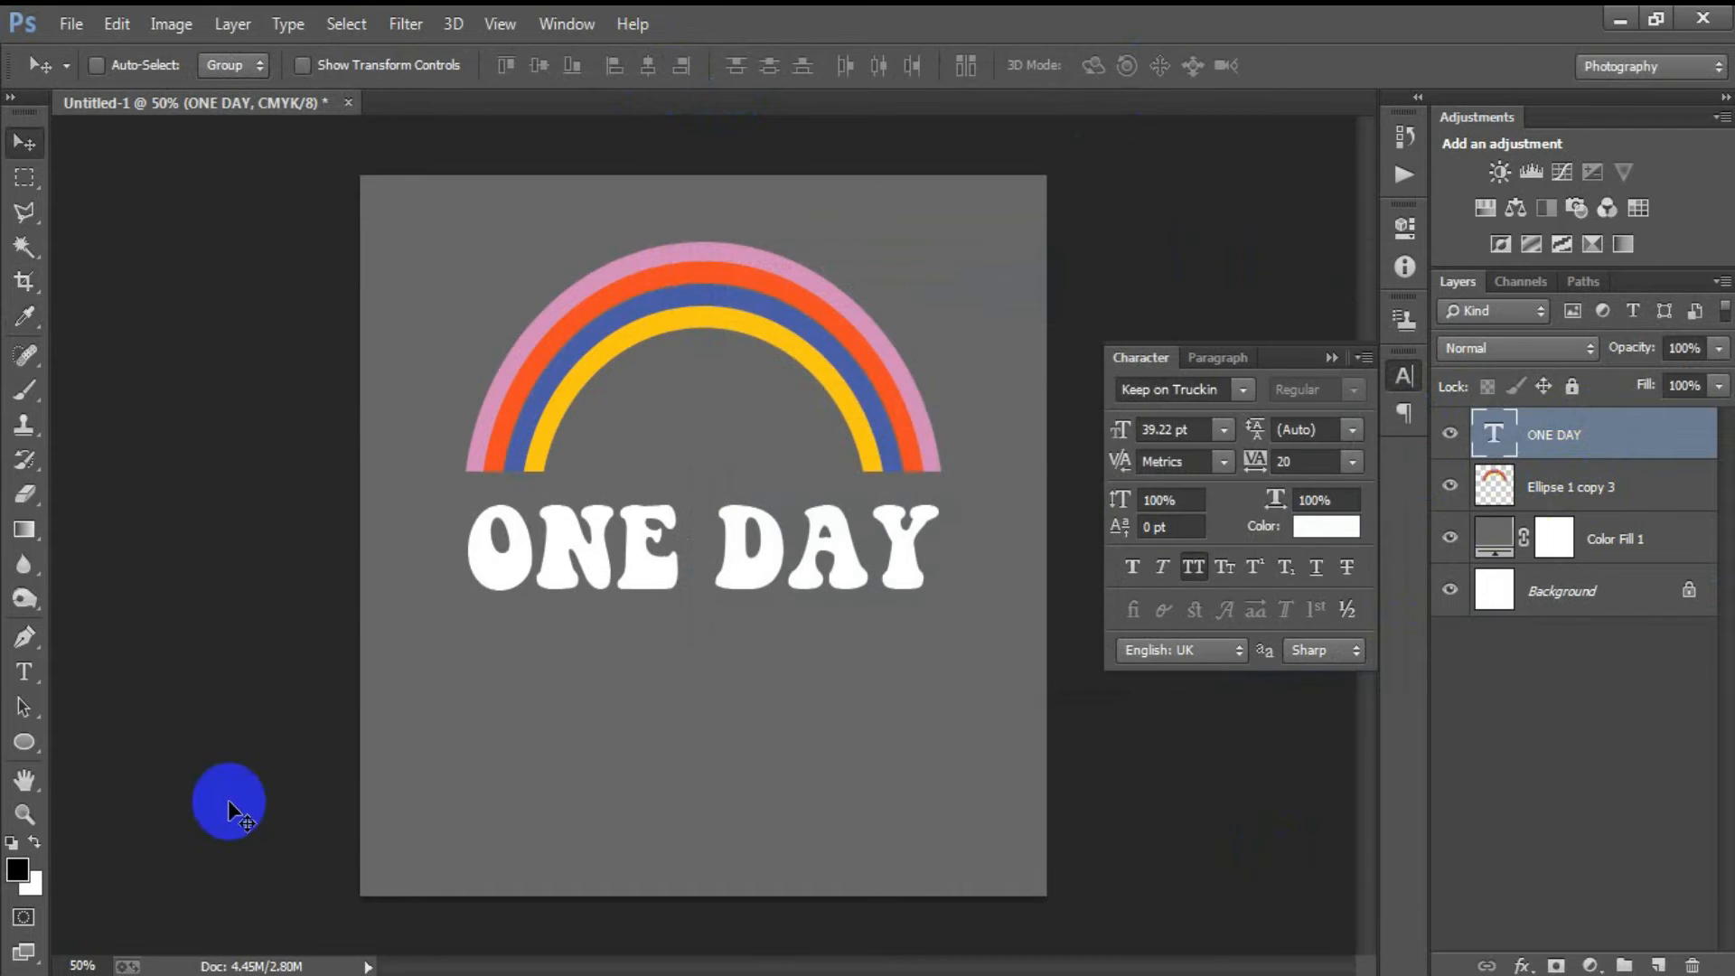
Step: Duplicate the ONE DAY text directly below the original and change the copy's wording to AT A TIME
drag(671, 574, 741, 666)
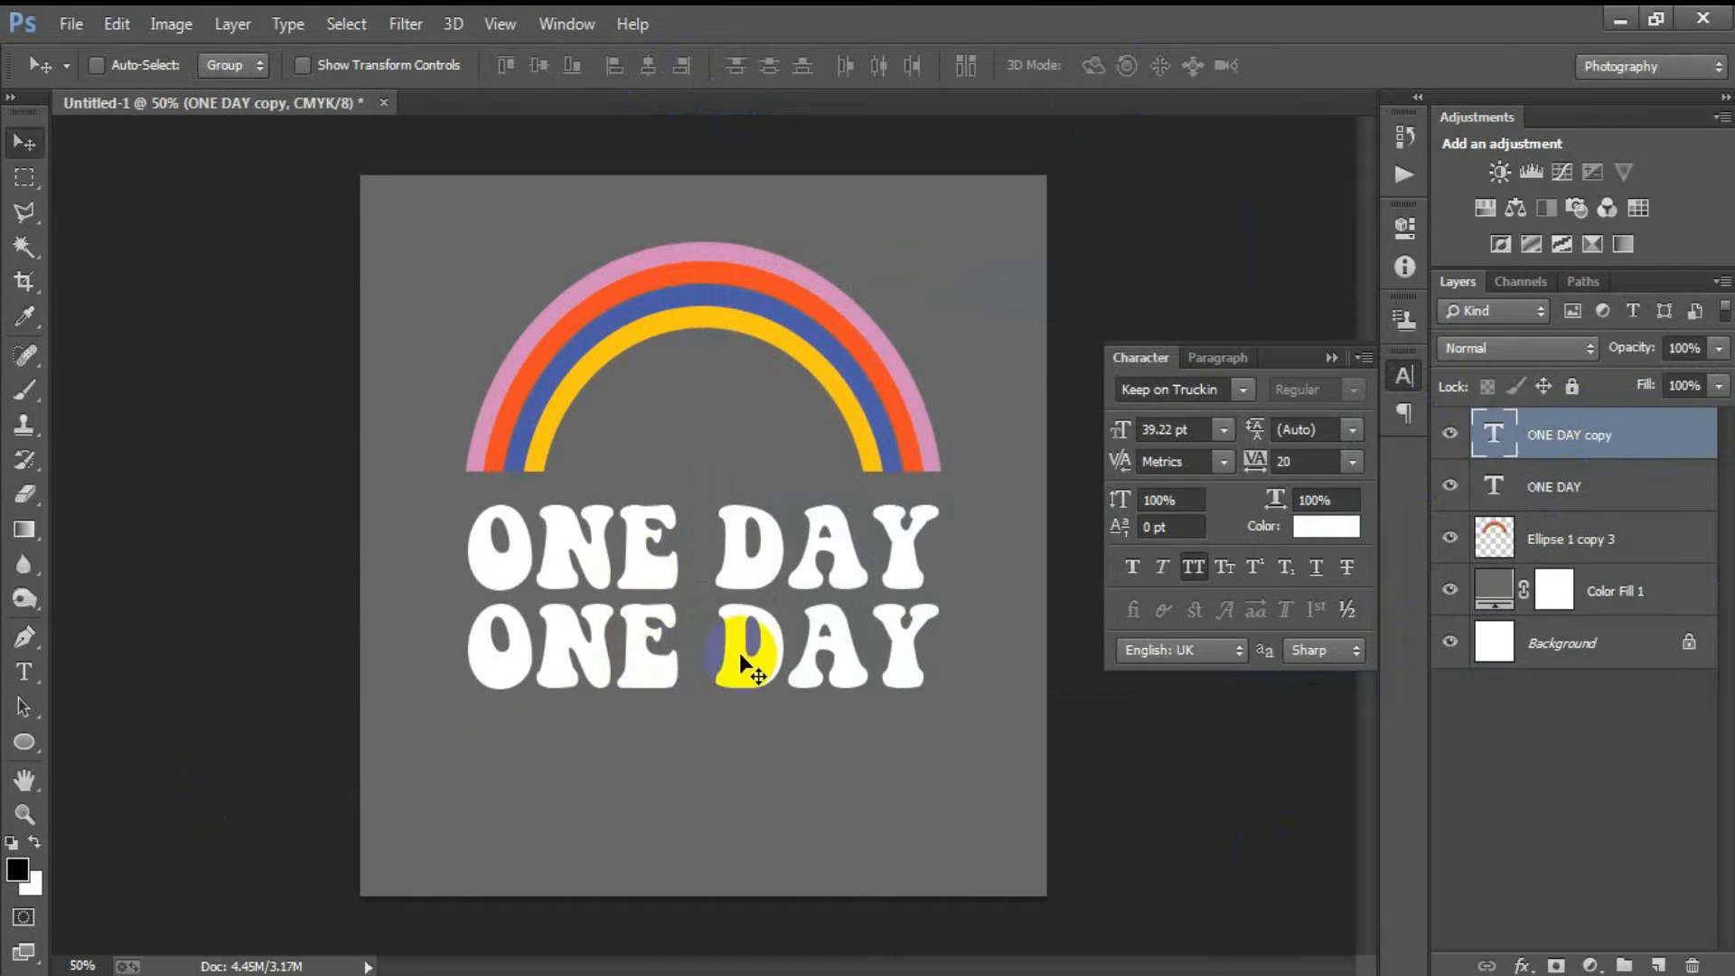
click(1332, 358)
double_click(1491, 436)
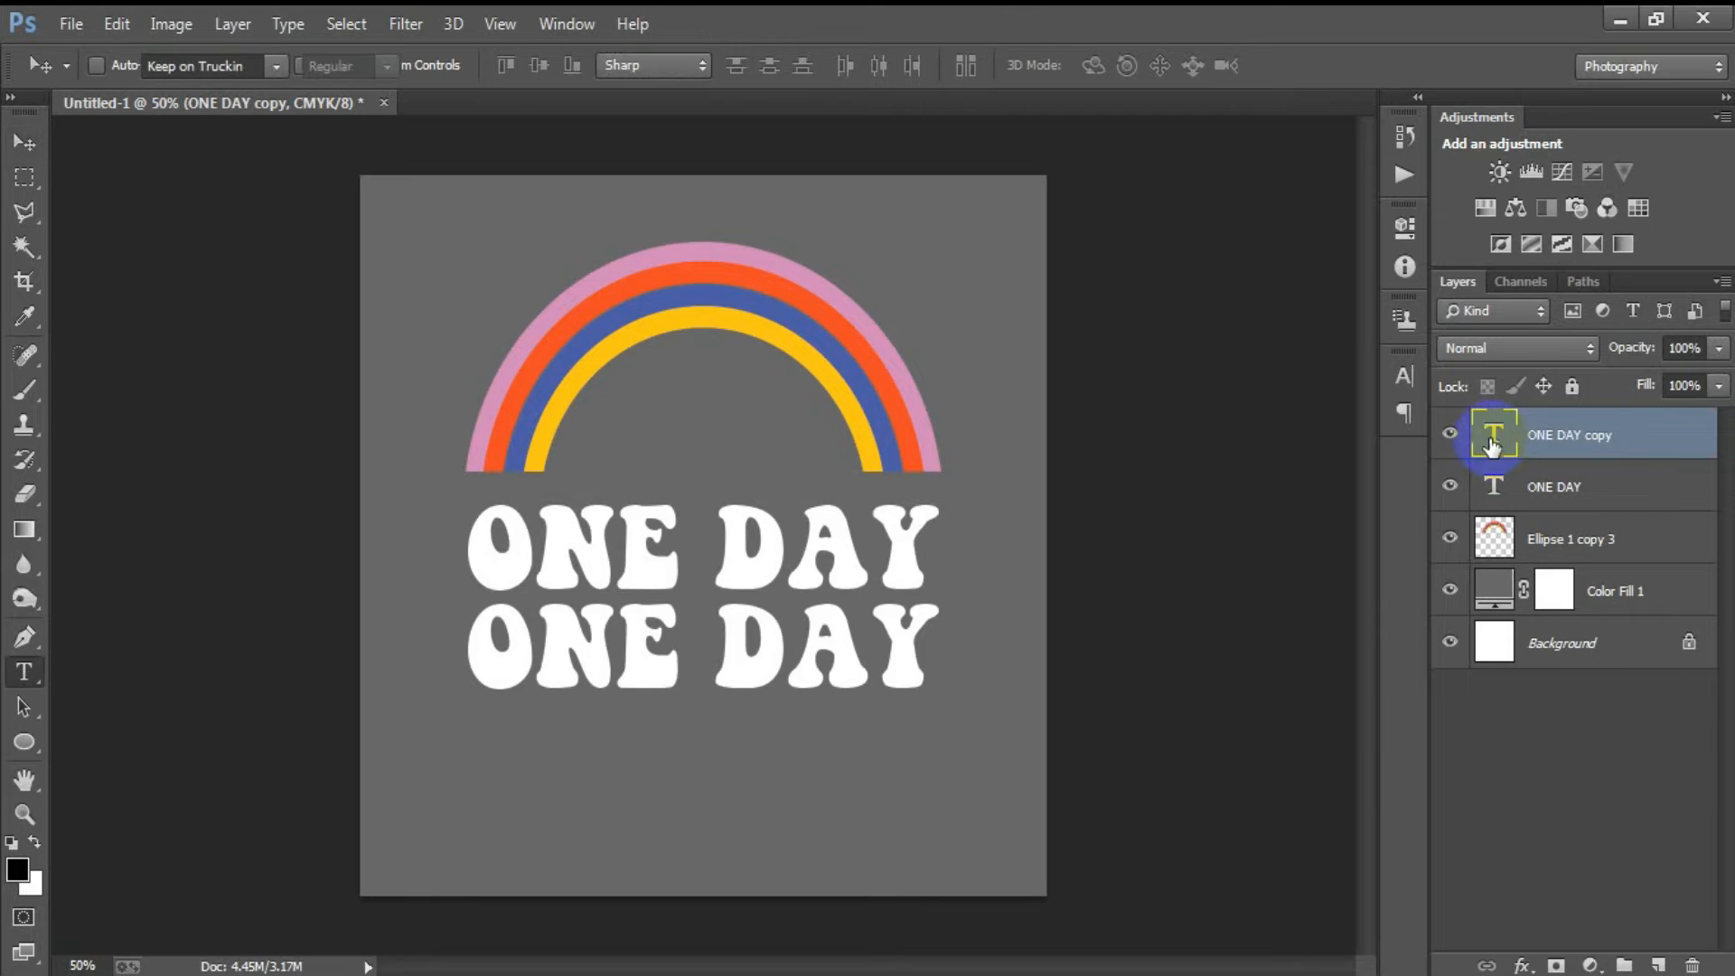
text(AT A TIME)
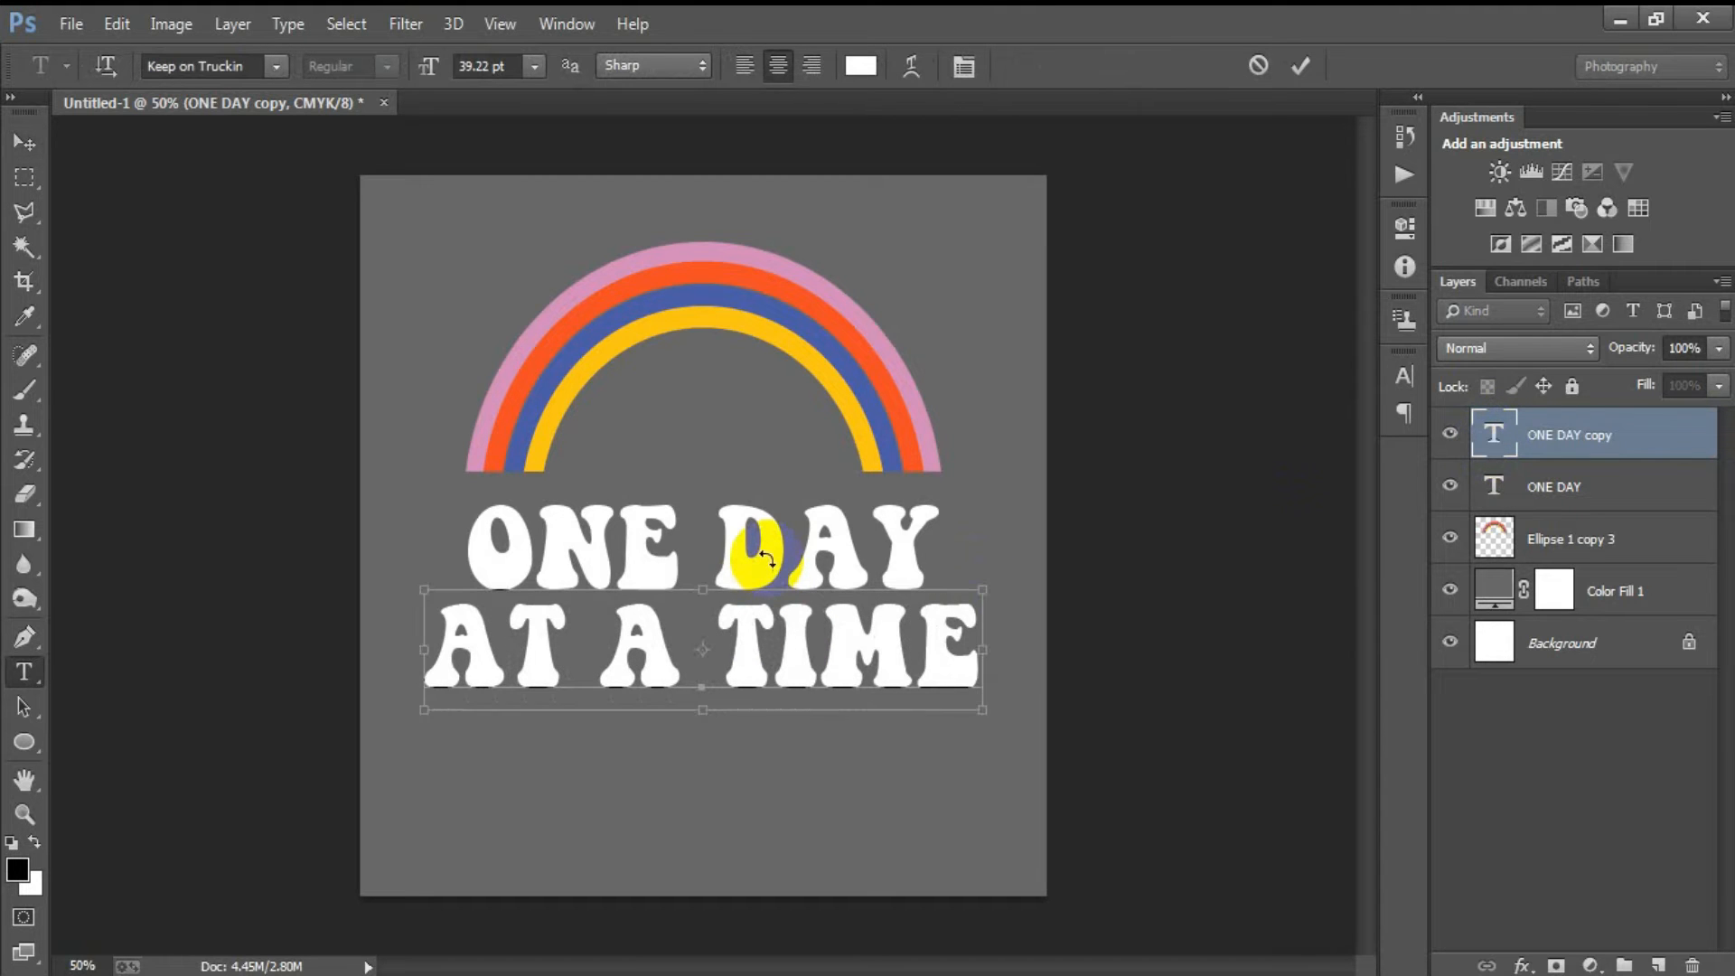
key(ctrl+t)
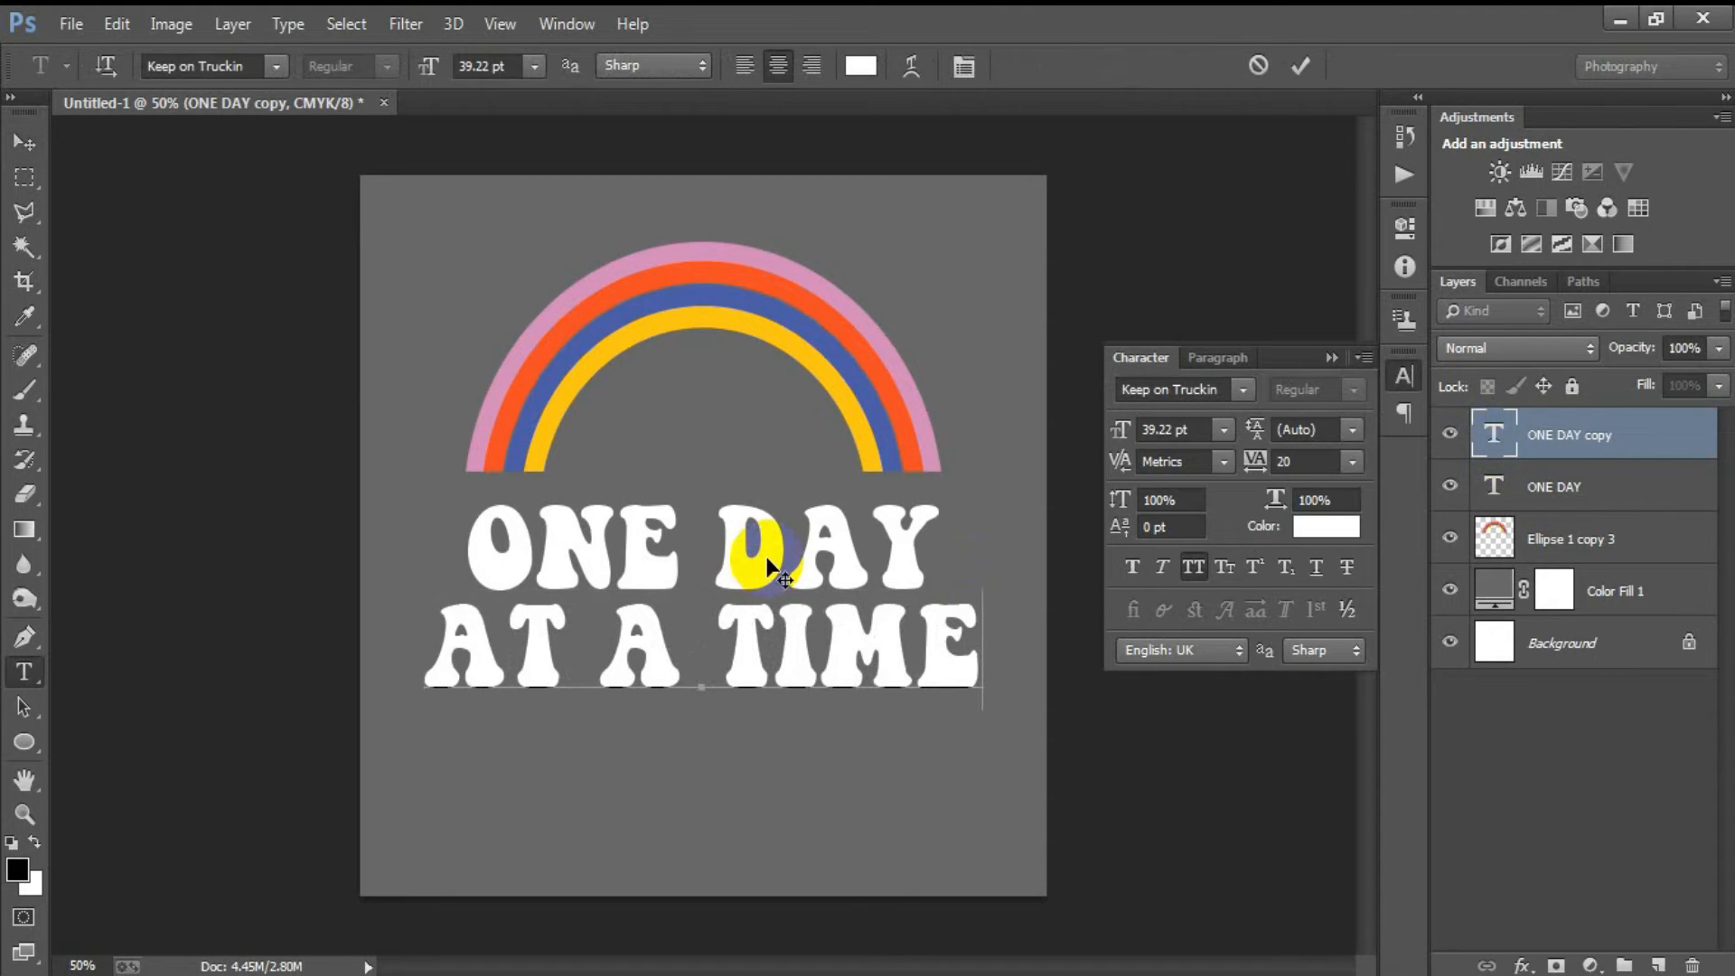
key(ctrl+t)
click(24, 142)
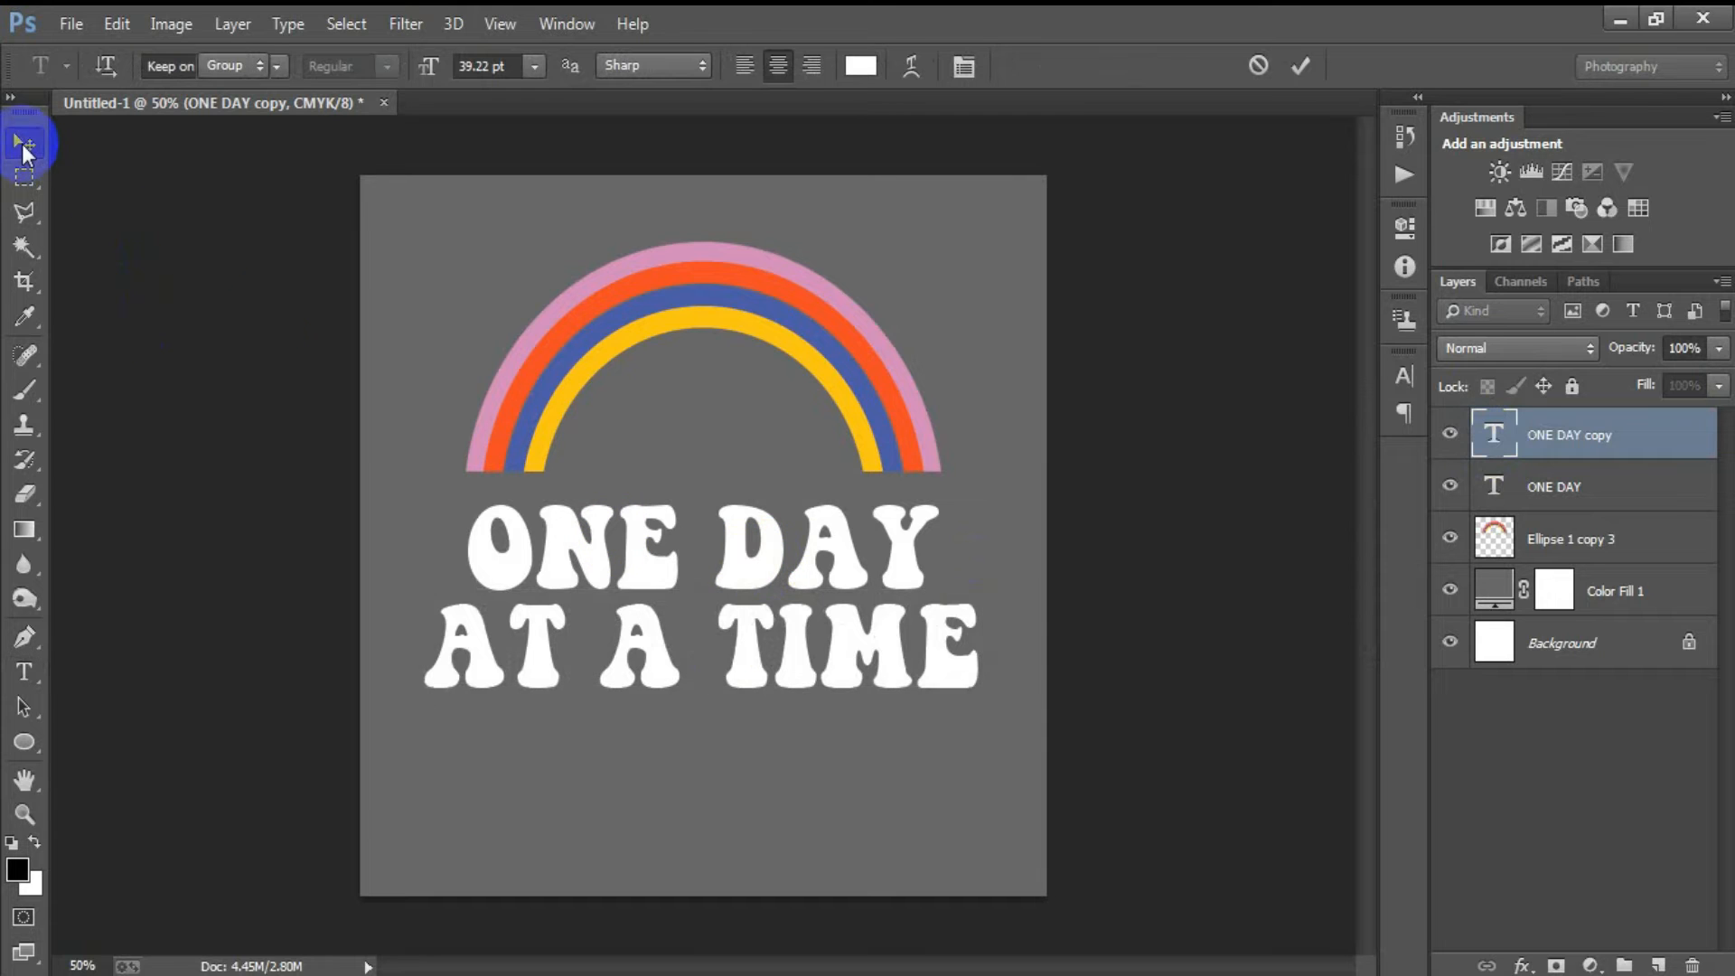
Step: Scale the AT A TIME text down to match the width of ONE DAY and shift it slightly lower
click(725, 645)
key(ctrl+t)
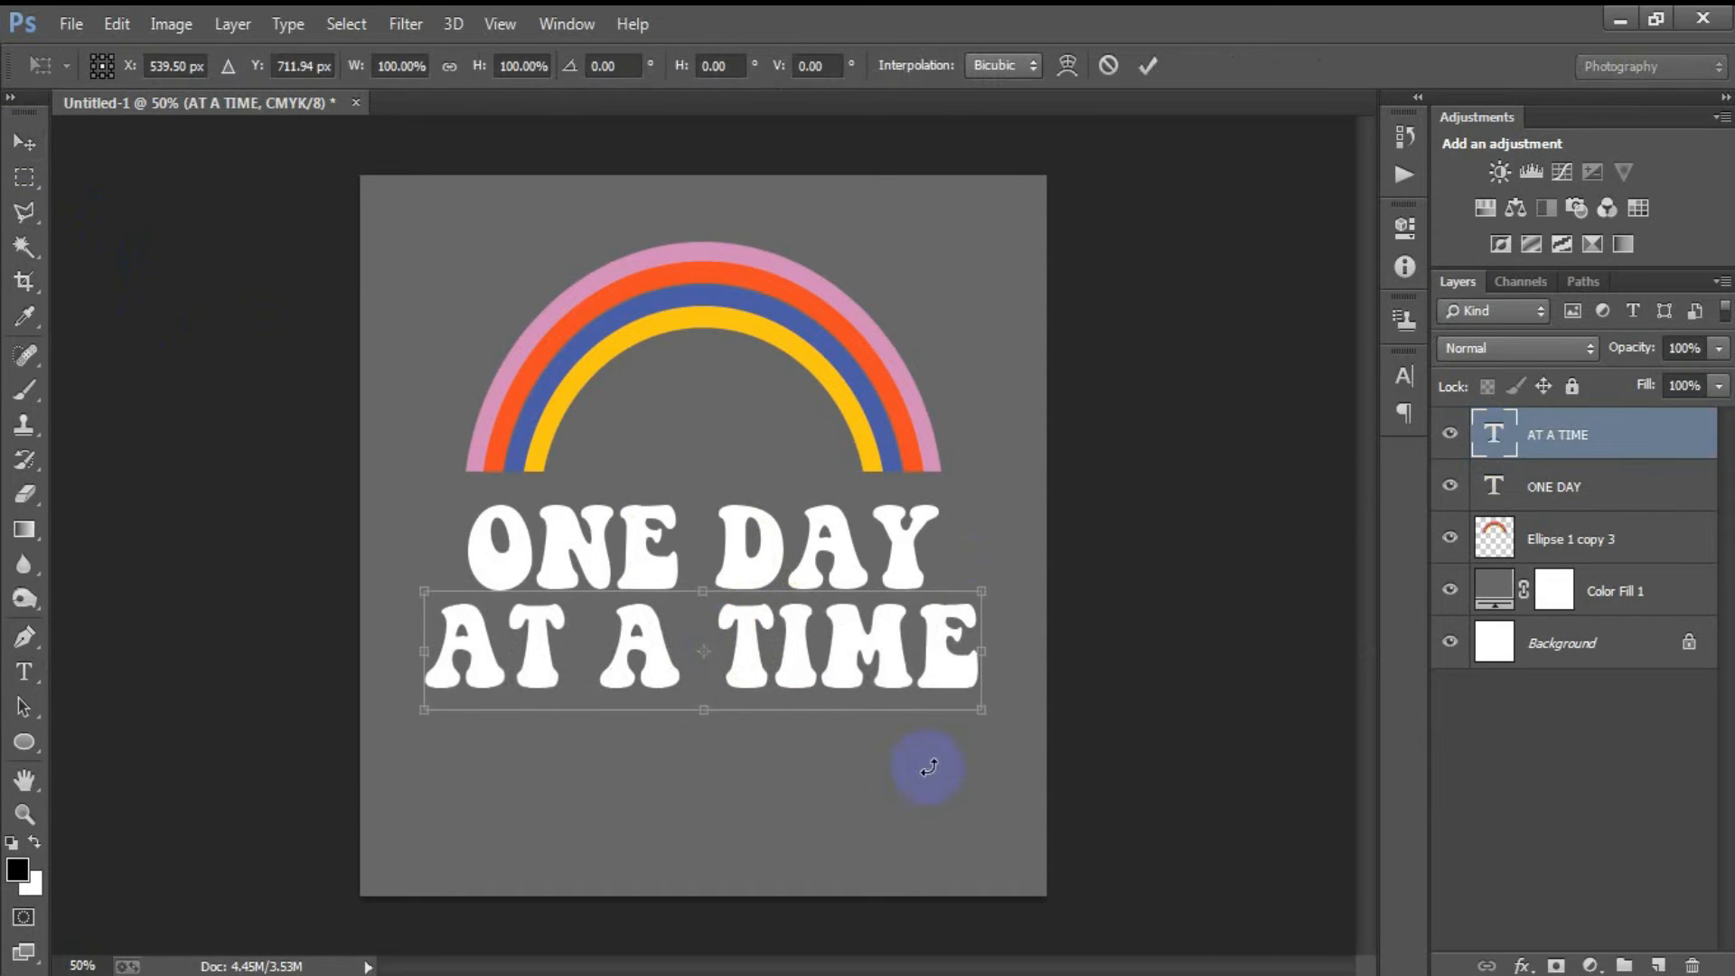
drag(982, 705, 944, 695)
drag(710, 700, 710, 711)
click(1149, 66)
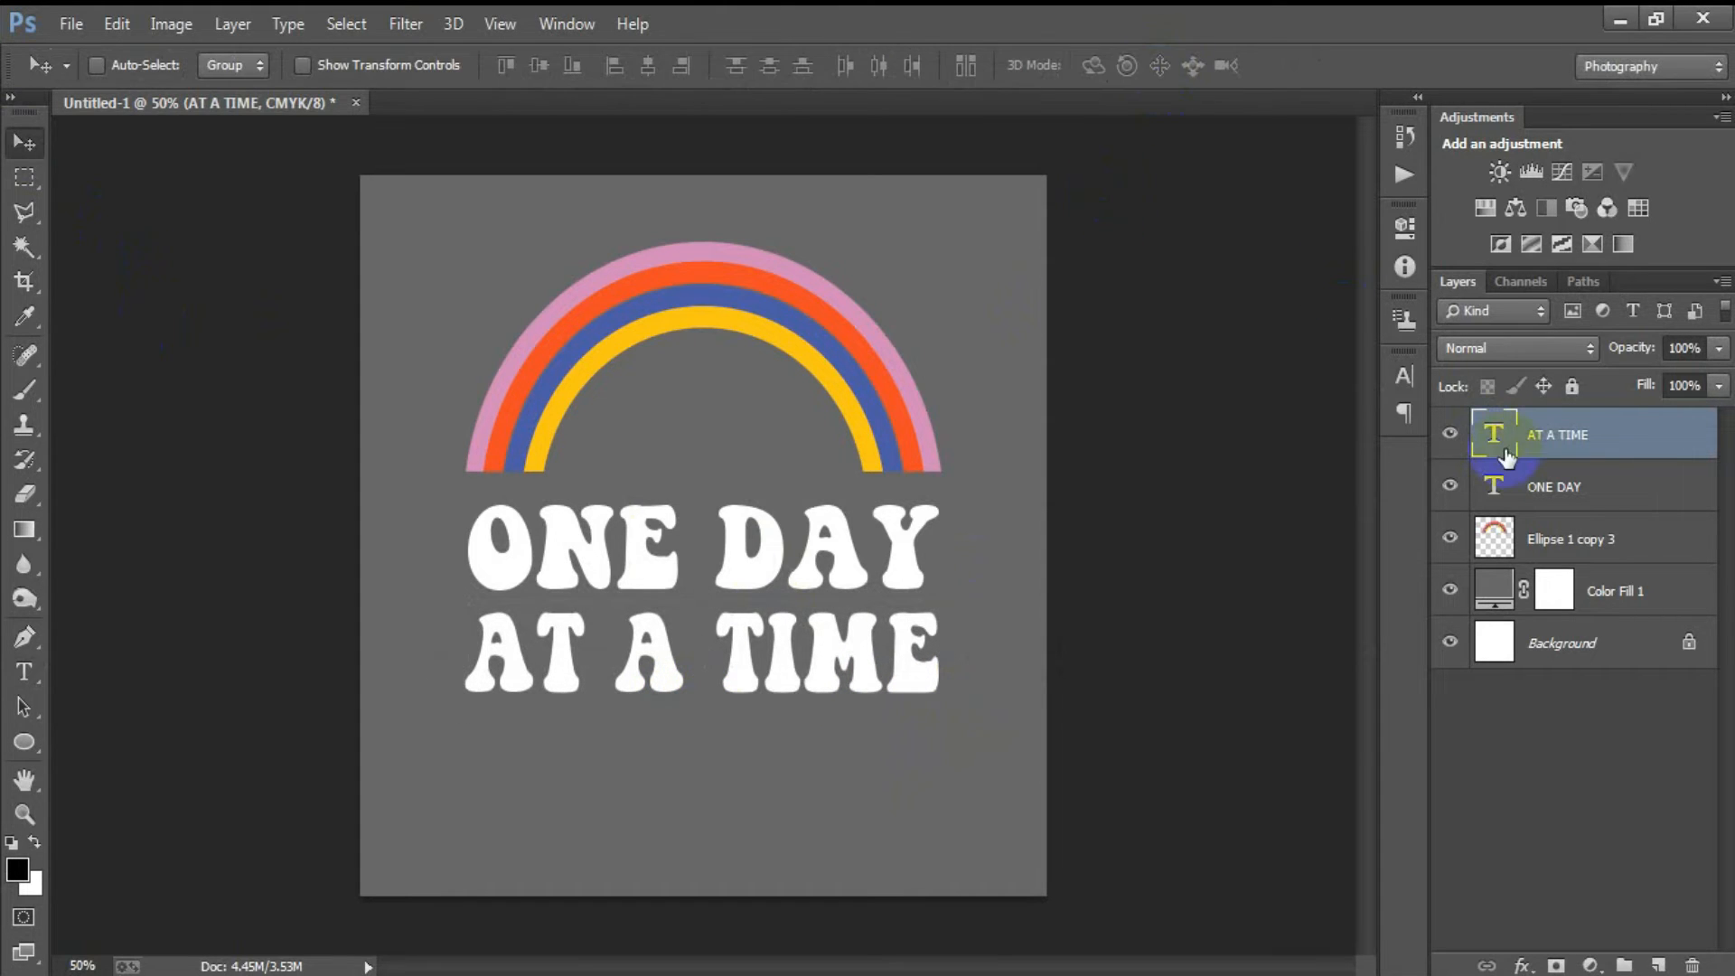
Step: Align the horizontal centers of AT A TIME and ONE DAY, and nudge both text layers down slightly
shift+click(1551, 479)
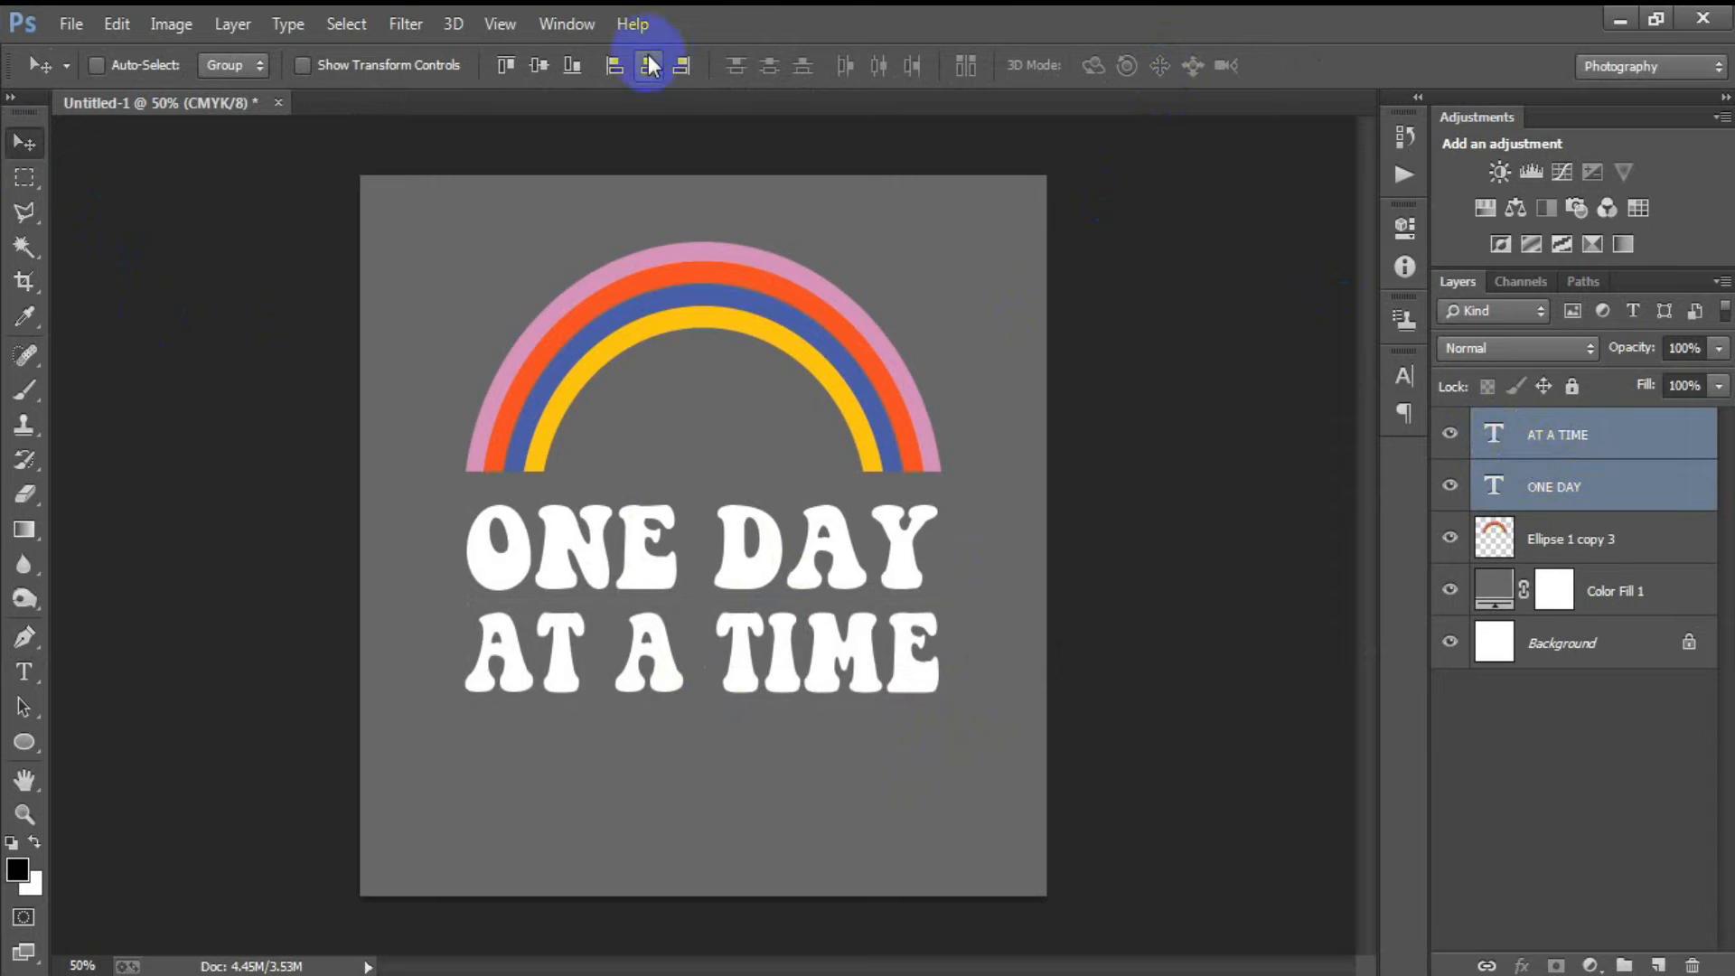
shift+click(1575, 540)
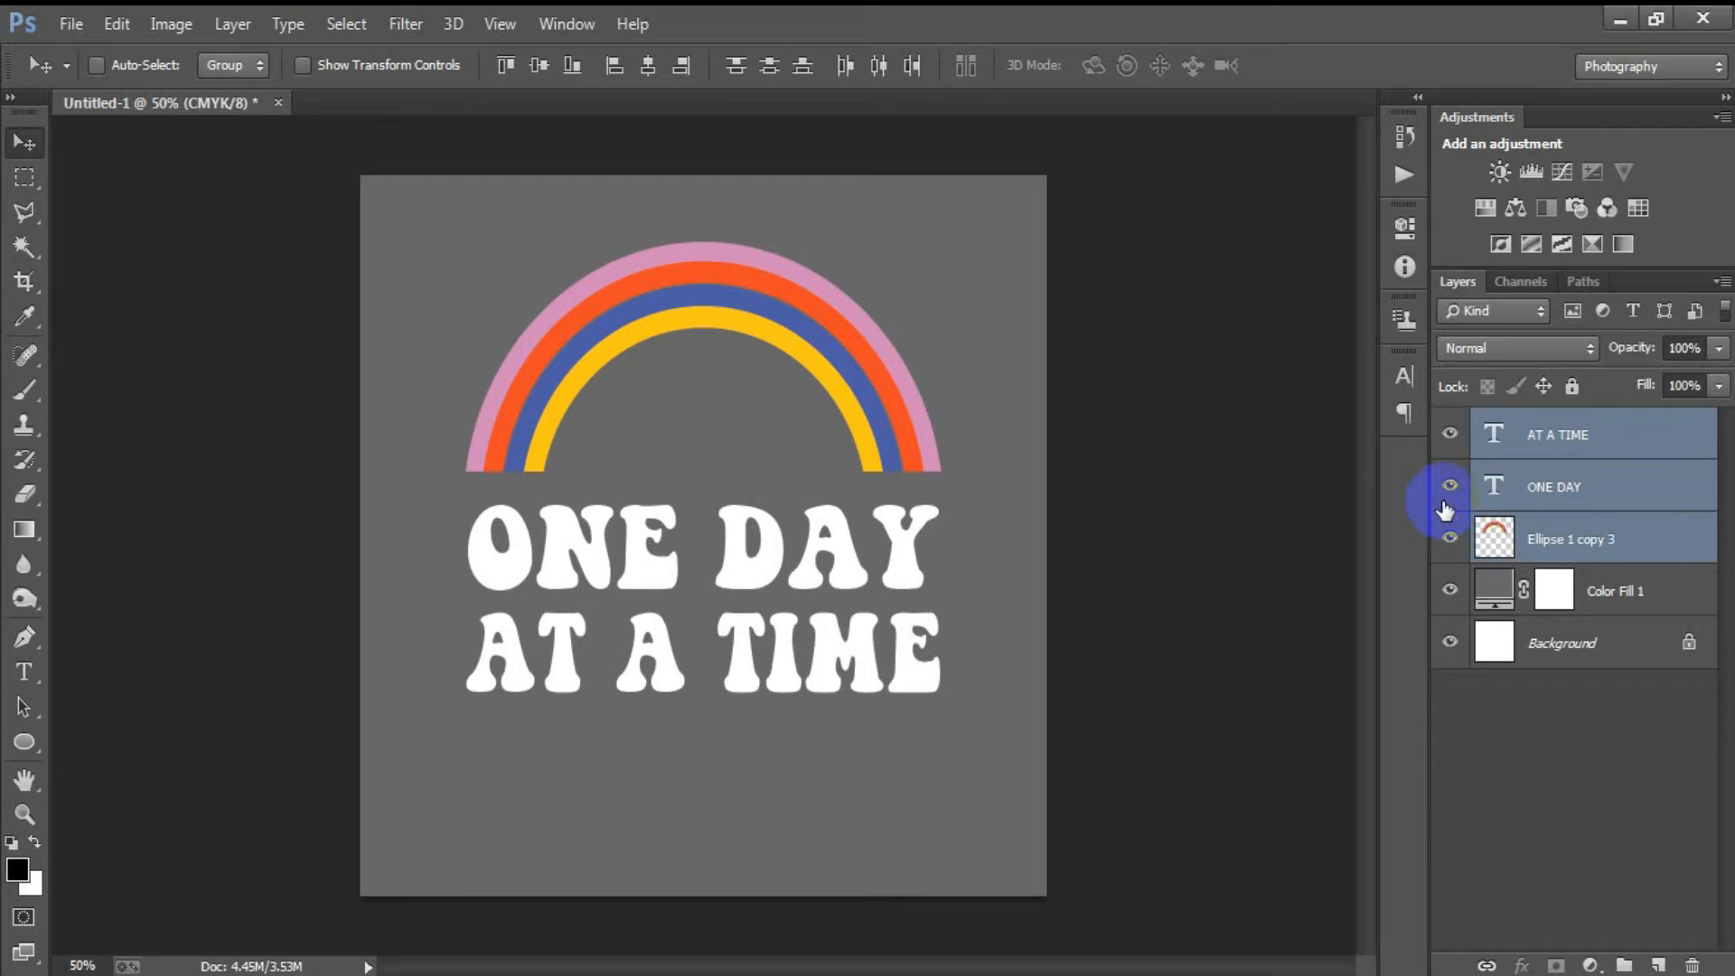
click(1572, 435)
shift+click(1577, 492)
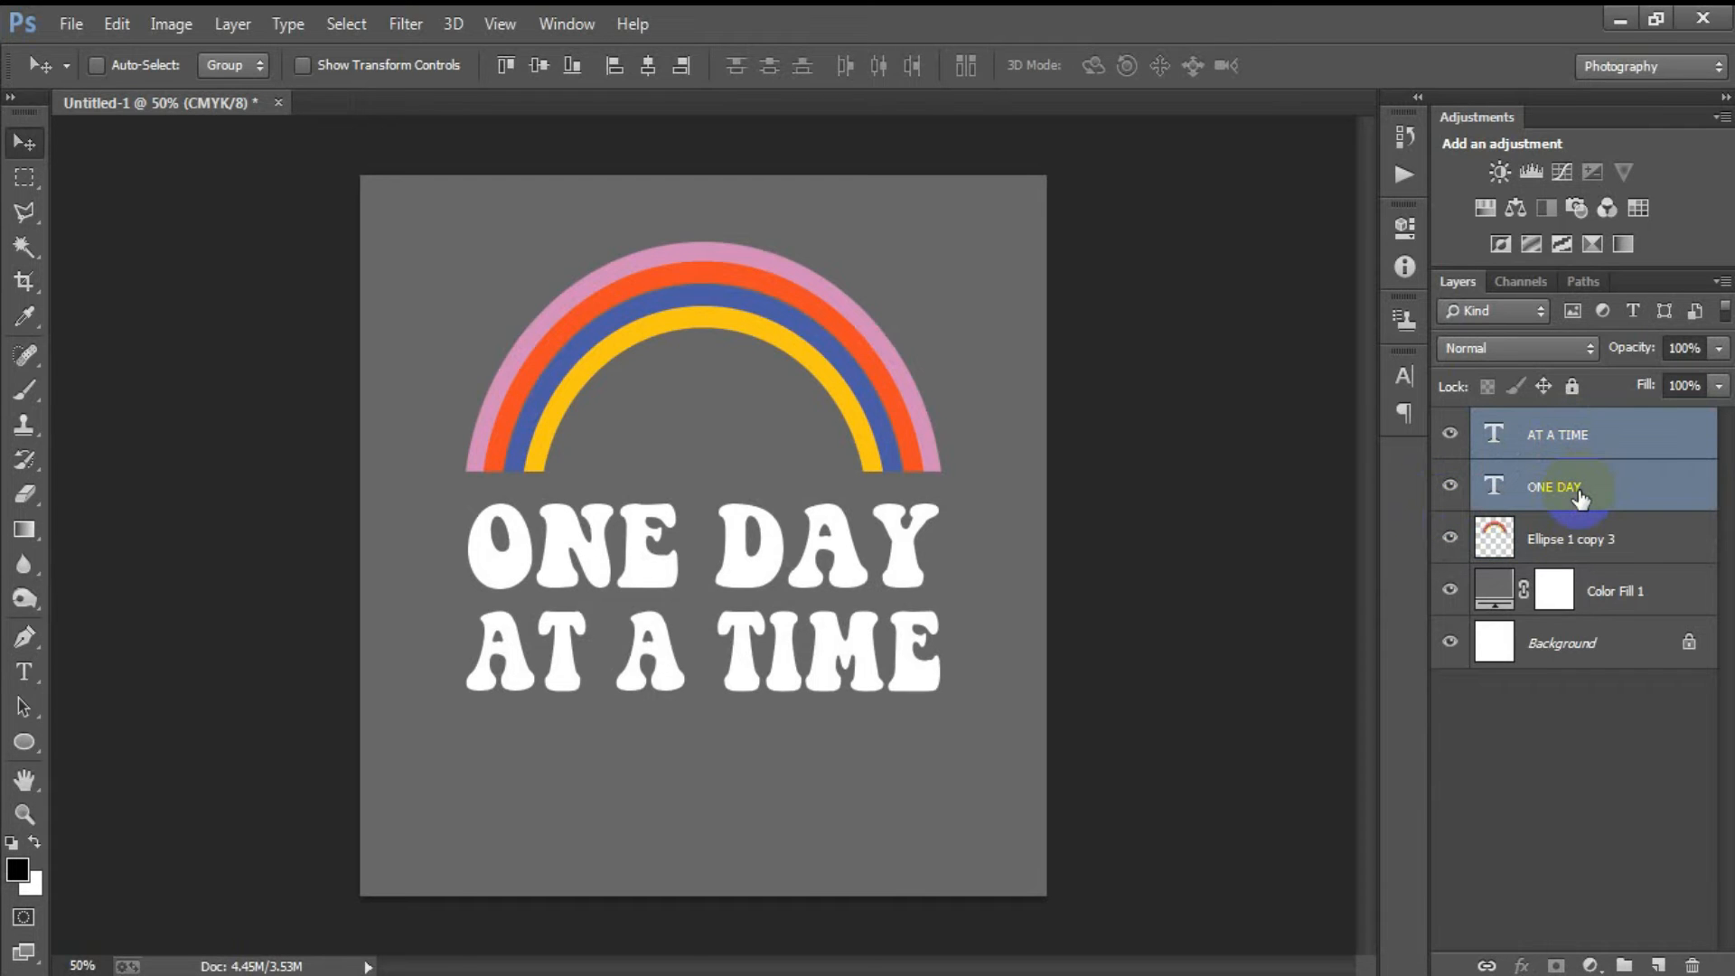
key(Down)
key(Down)
key(Down)
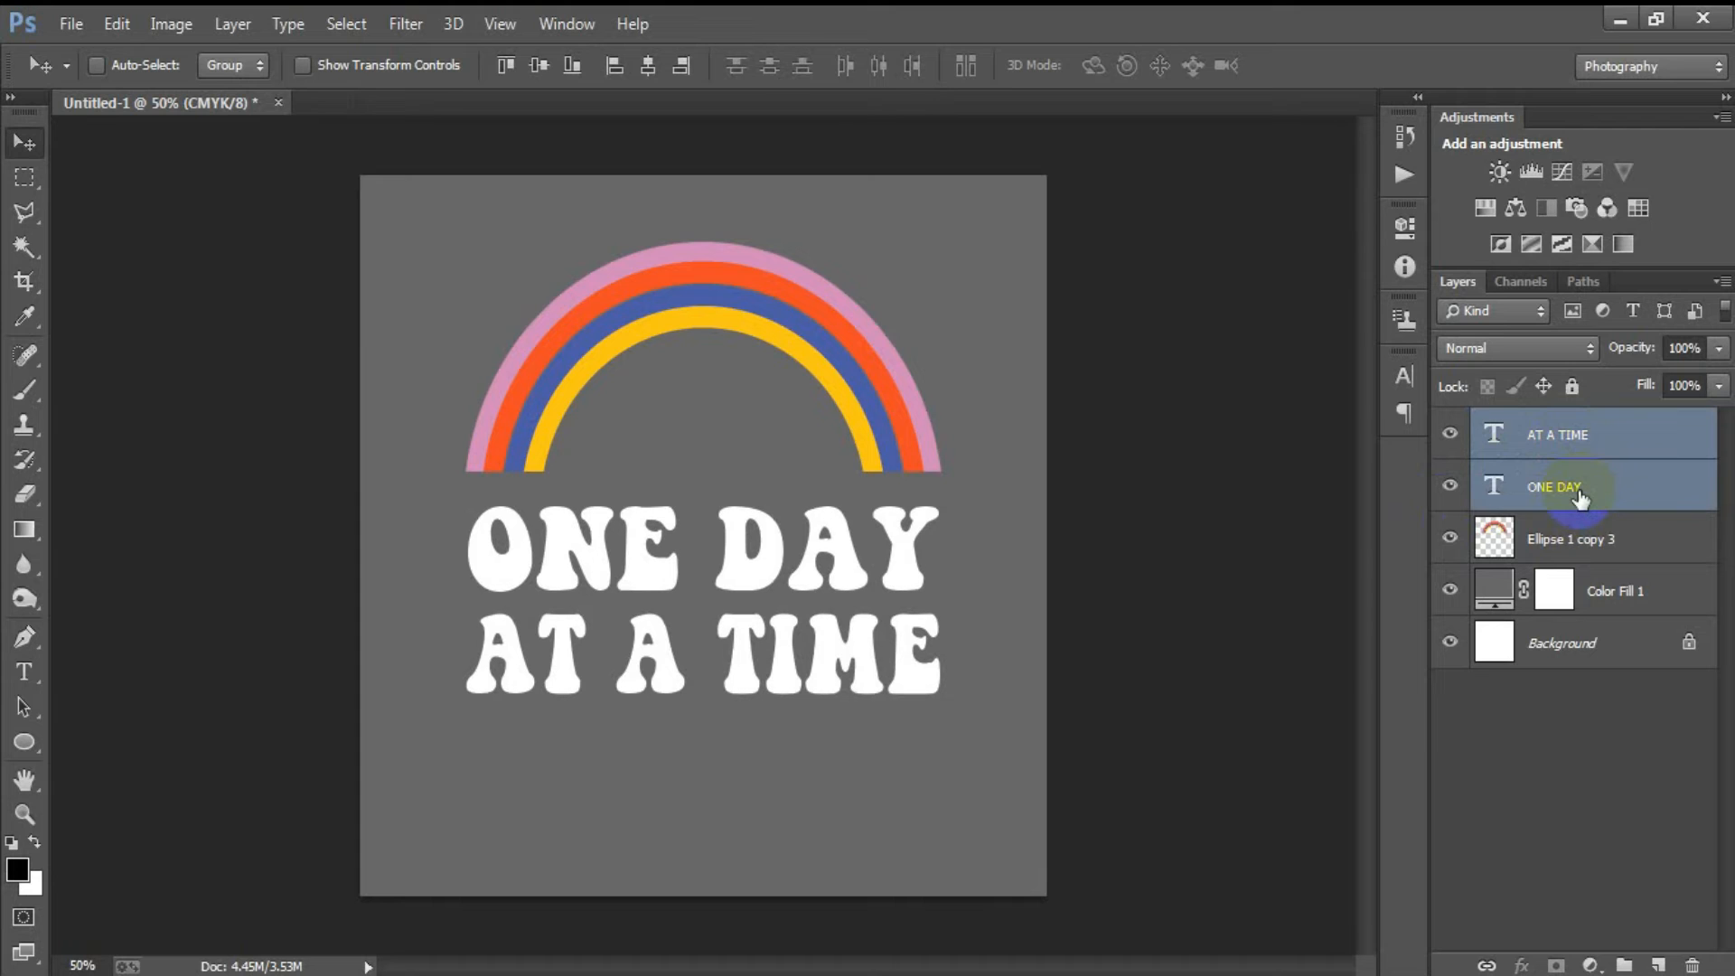
shift+click(1587, 548)
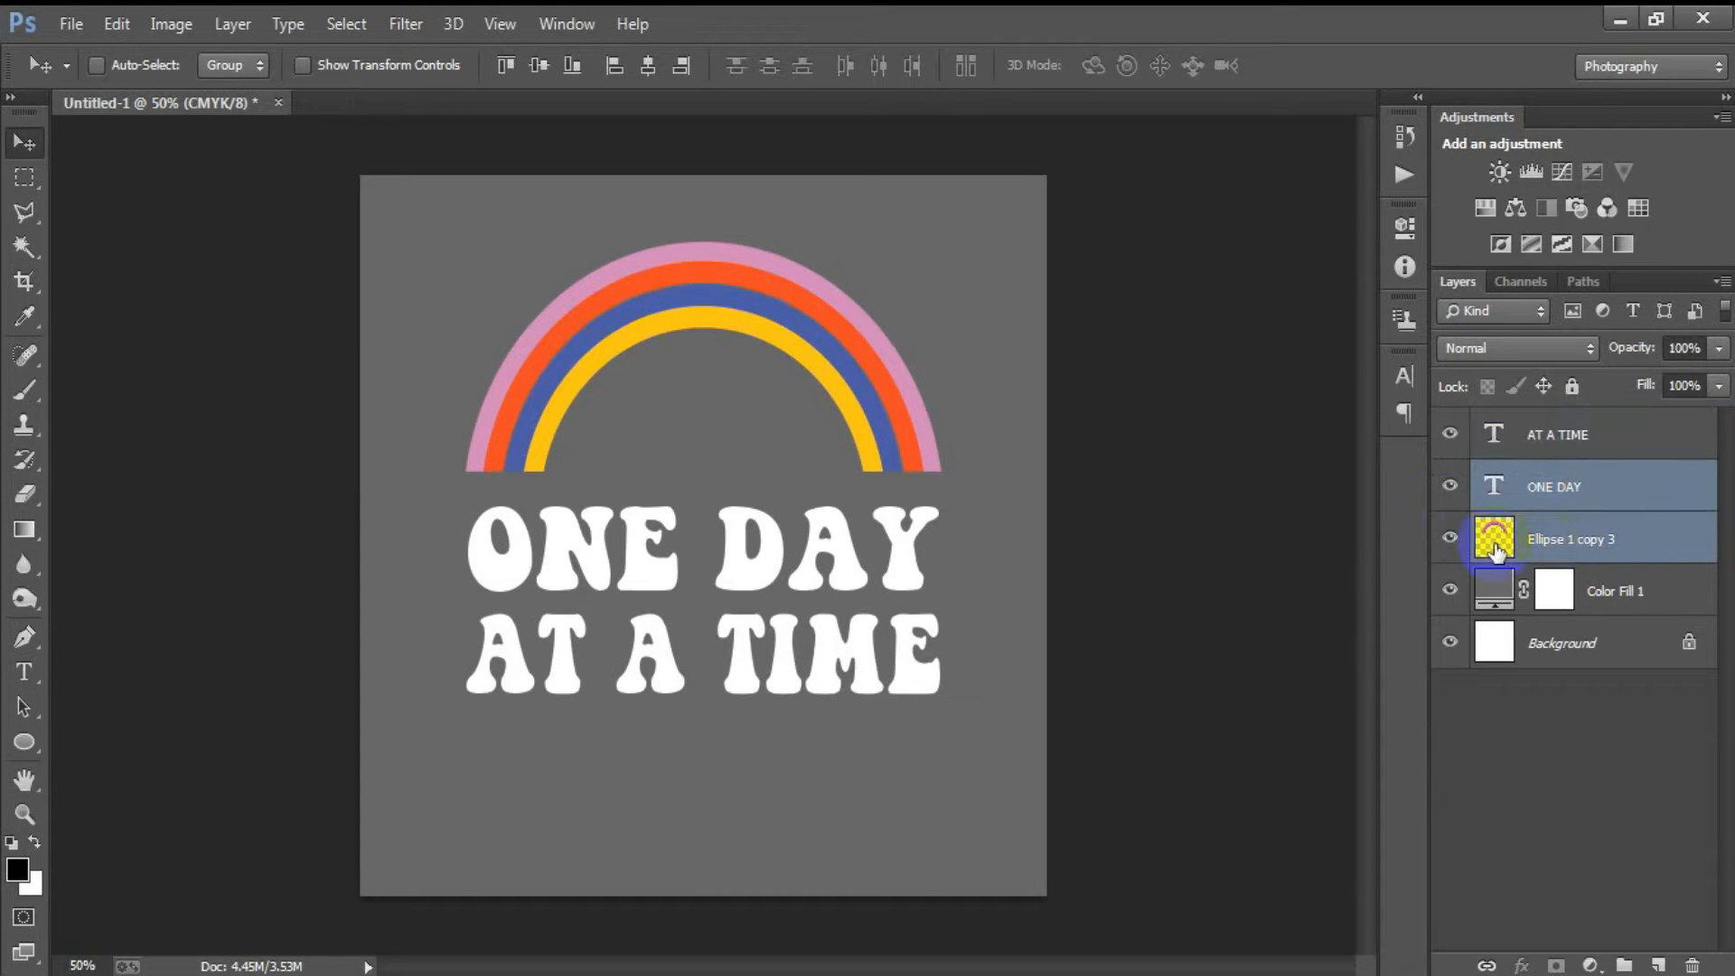
ctrl+click(1535, 435)
click(1449, 539)
click(1449, 539)
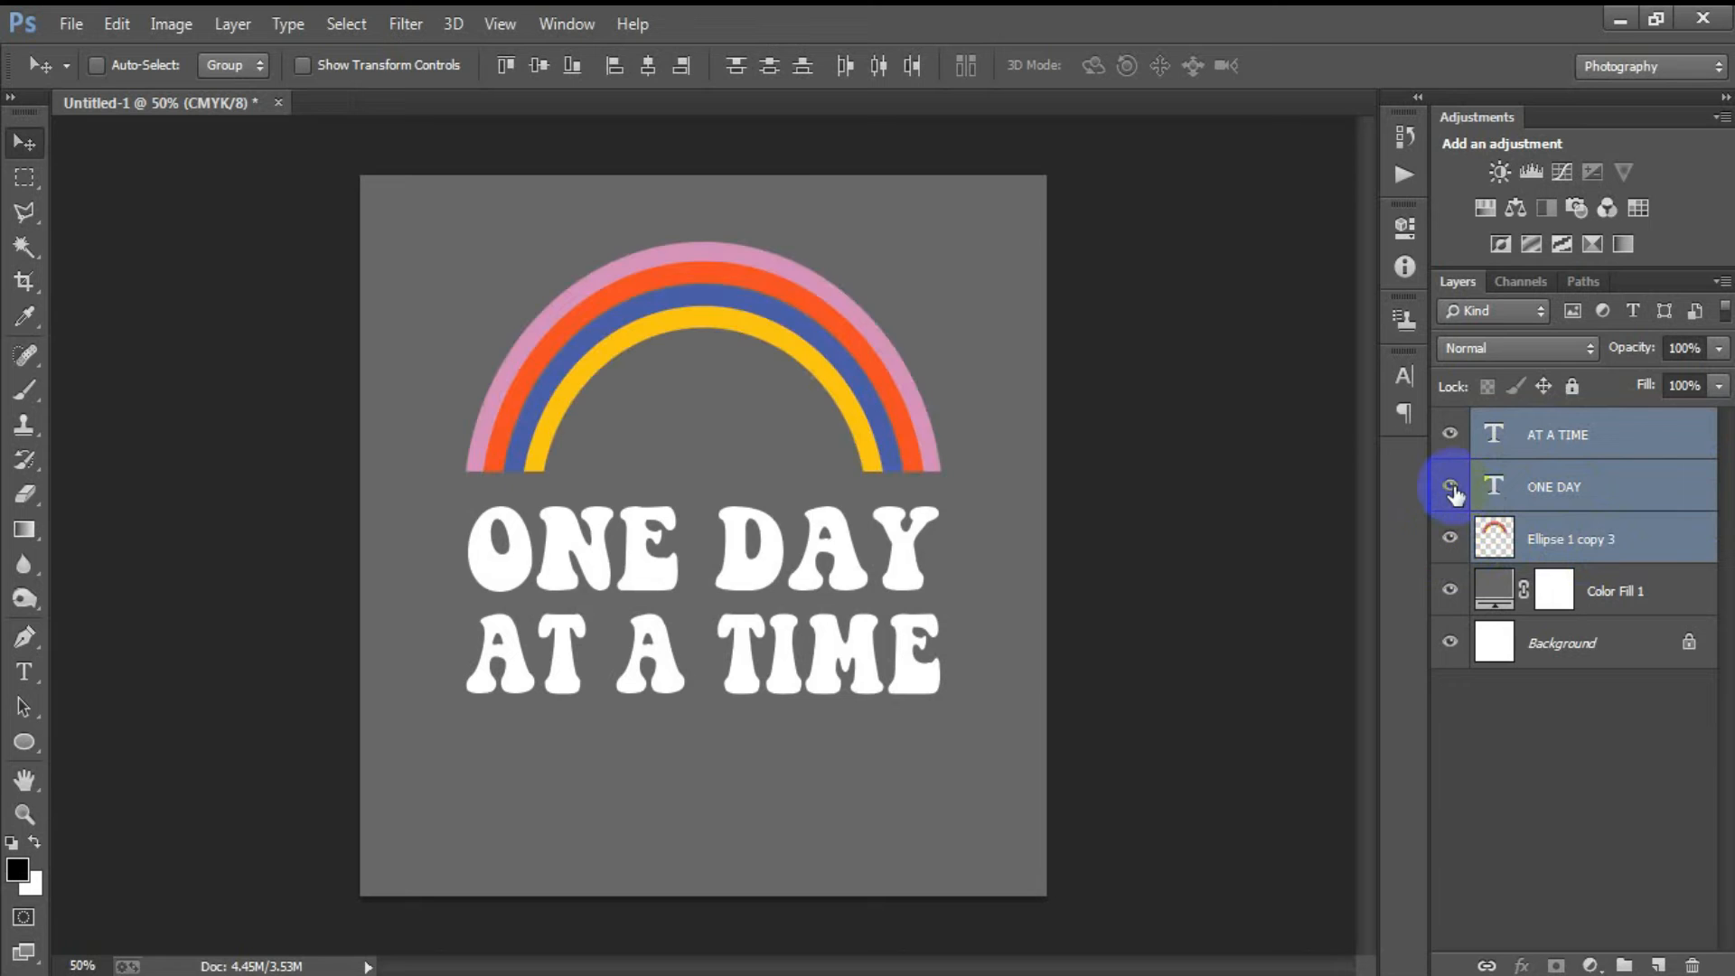
double_click(1470, 438)
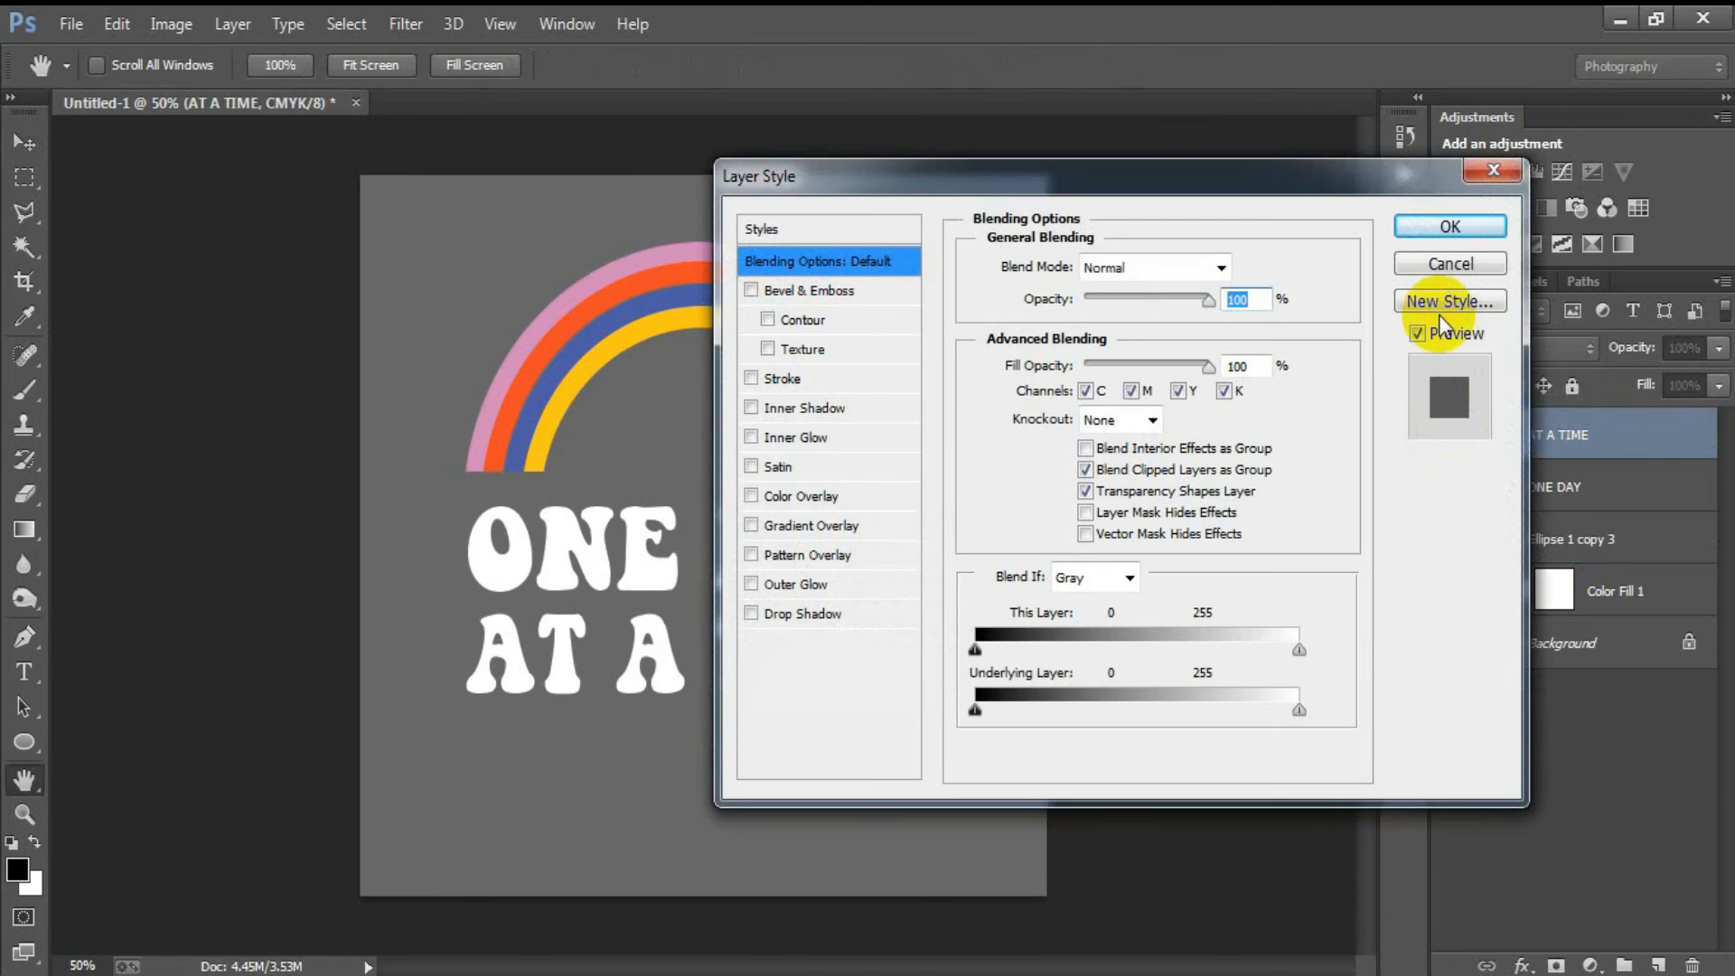
click(1443, 266)
Step: Merge the AT A TIME, ONE DAY and rainbow layers into one layer and check it by toggling its visibility
shift+click(1574, 530)
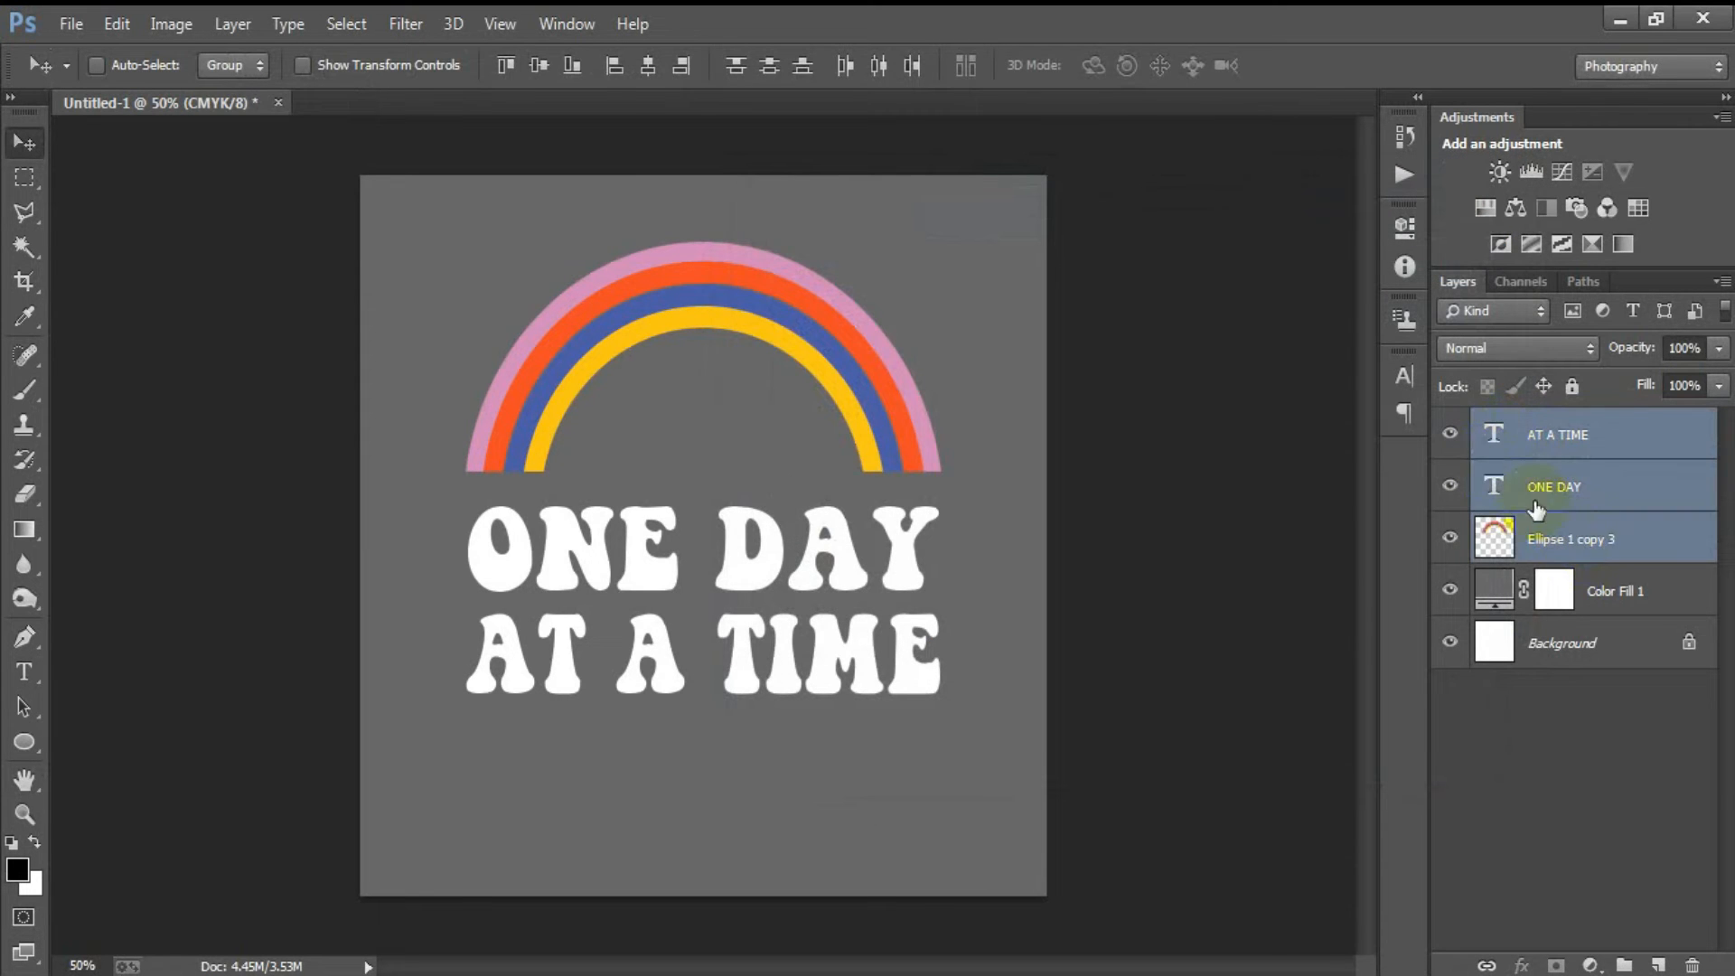
click(1449, 433)
click(1449, 433)
click(1449, 486)
click(1449, 486)
click(1449, 539)
click(1449, 539)
key(ctrl+e)
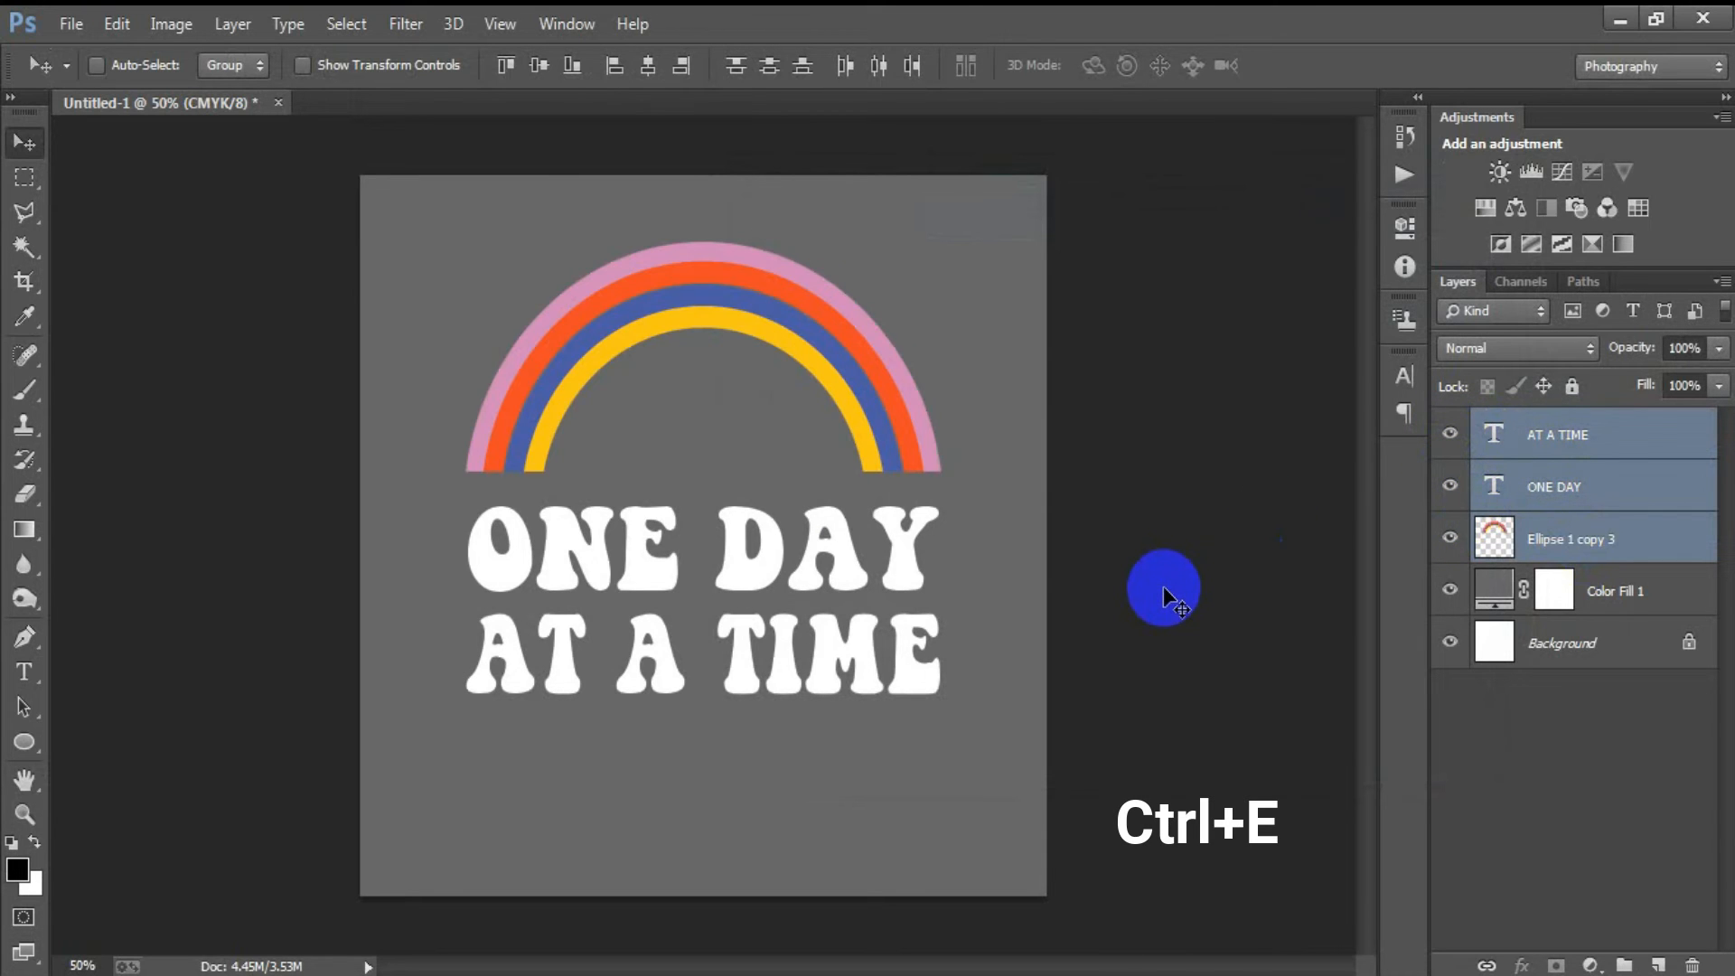
click(1450, 435)
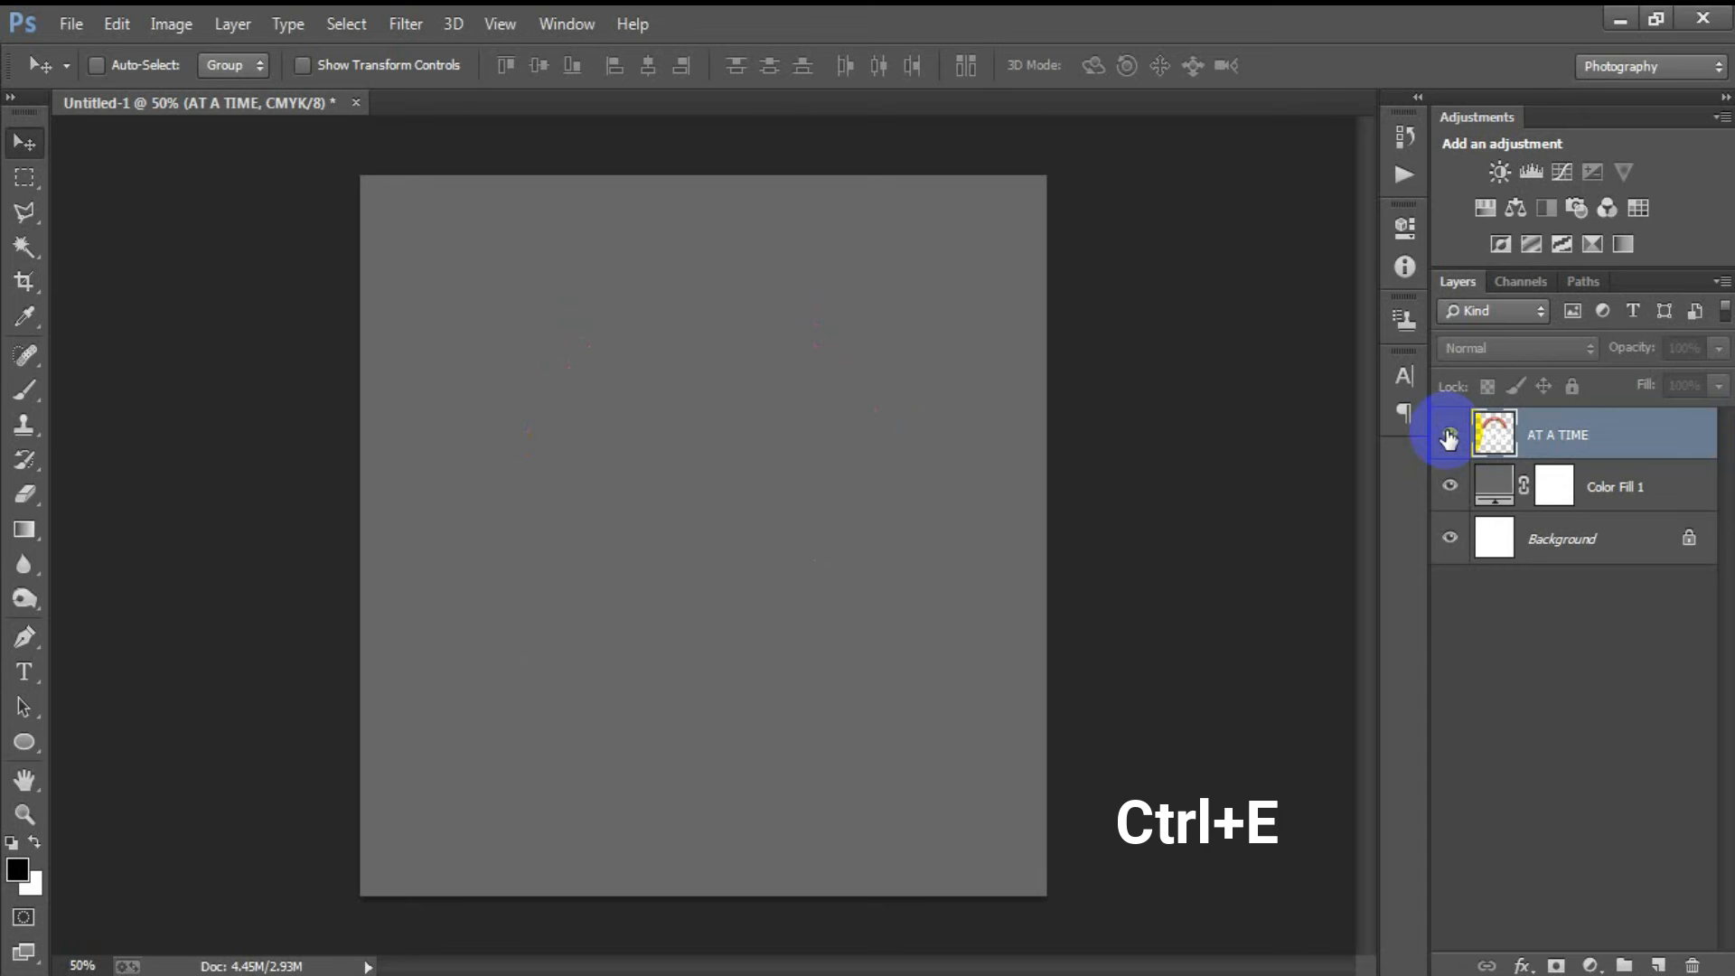
click(1449, 436)
Step: Add an outside stroke of 32 px in color 5D71FF to the merged rainbow and lettering layer
double_click(1666, 434)
click(799, 379)
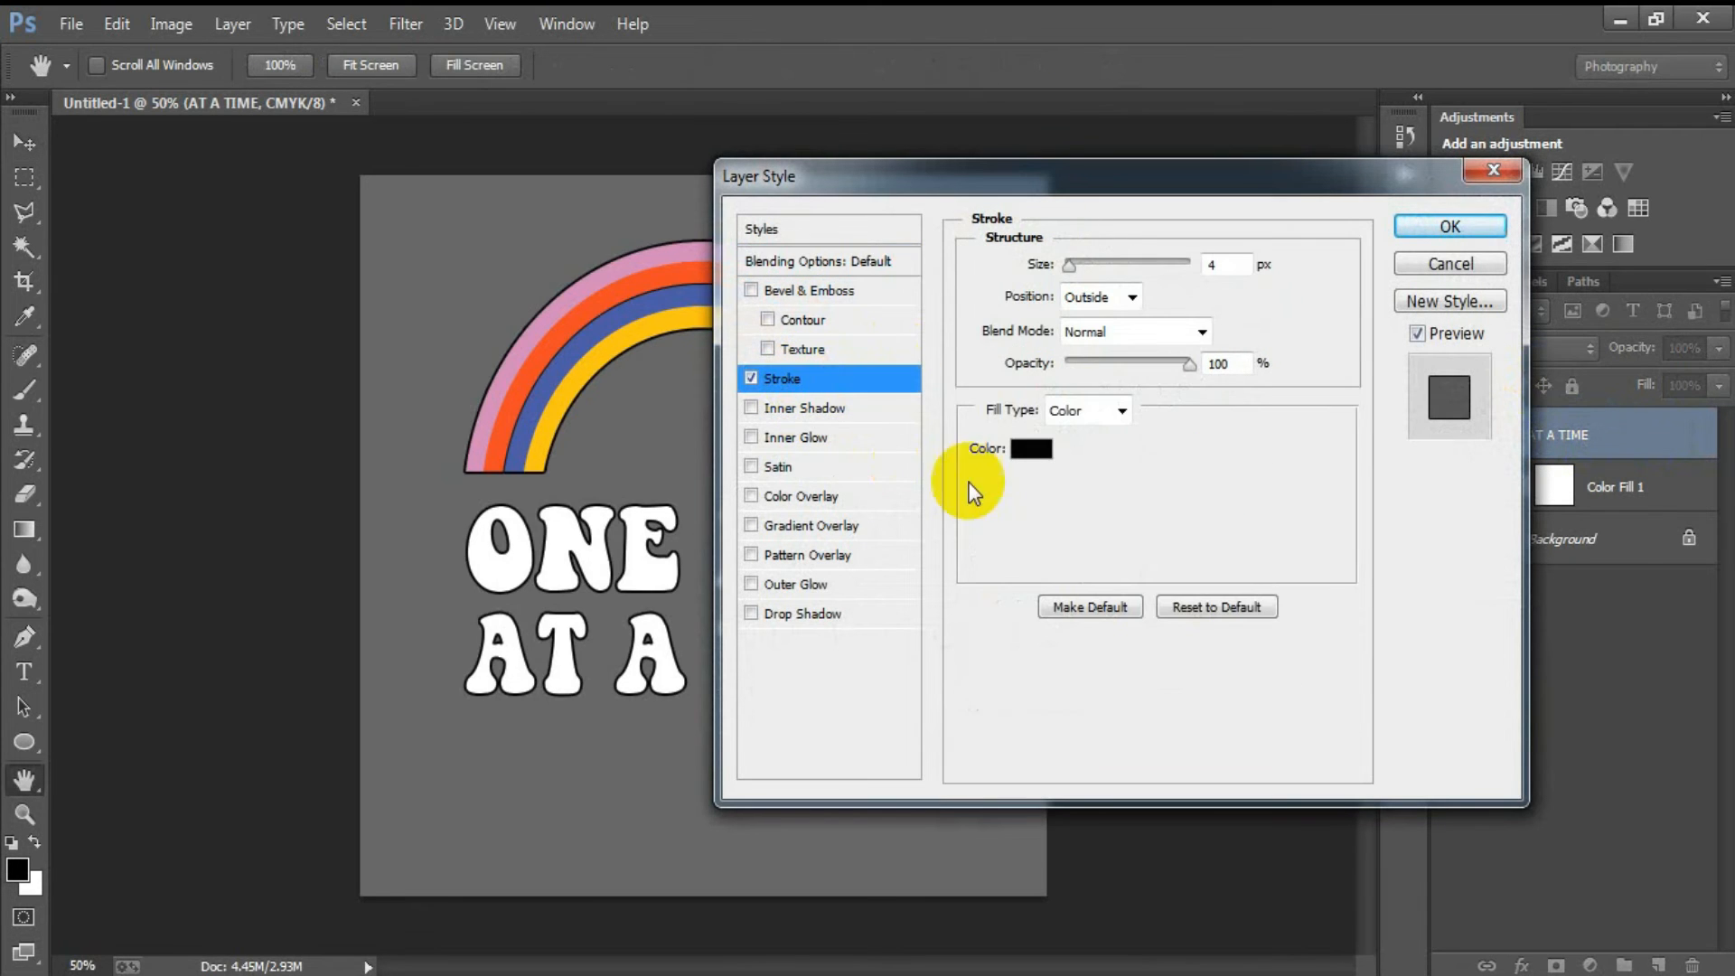
click(1031, 449)
drag(1177, 676, 1053, 681)
text(5D71F)
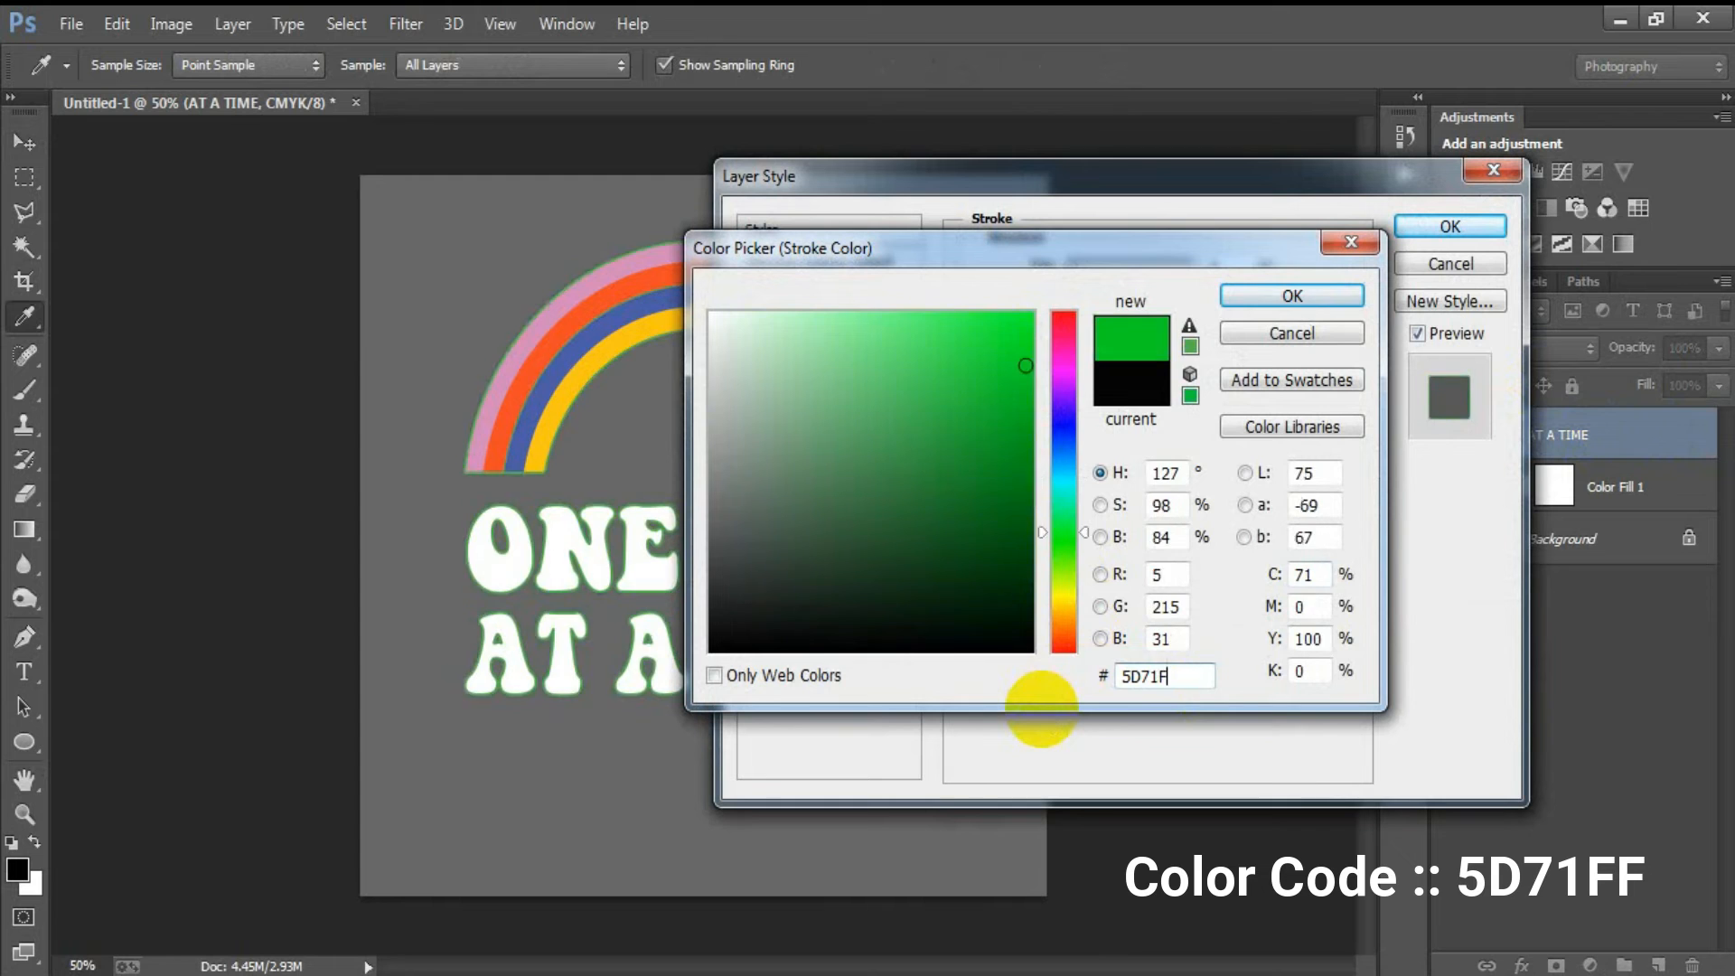
text(F)
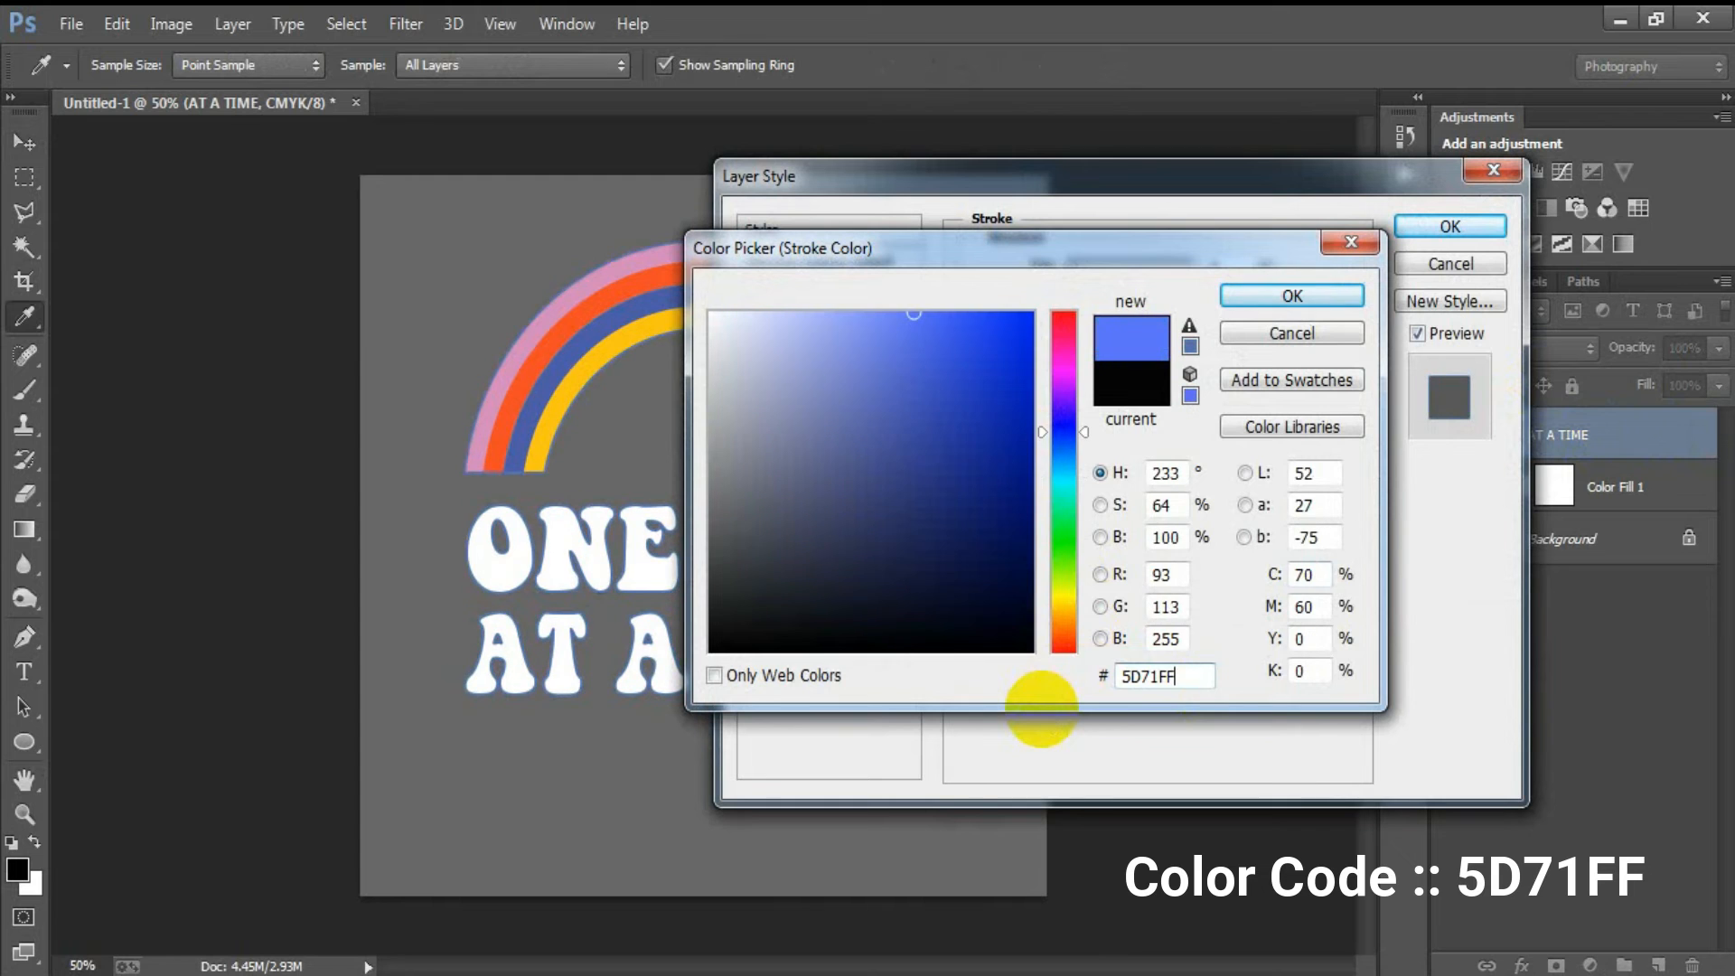
click(1290, 298)
drag(1069, 263, 1082, 267)
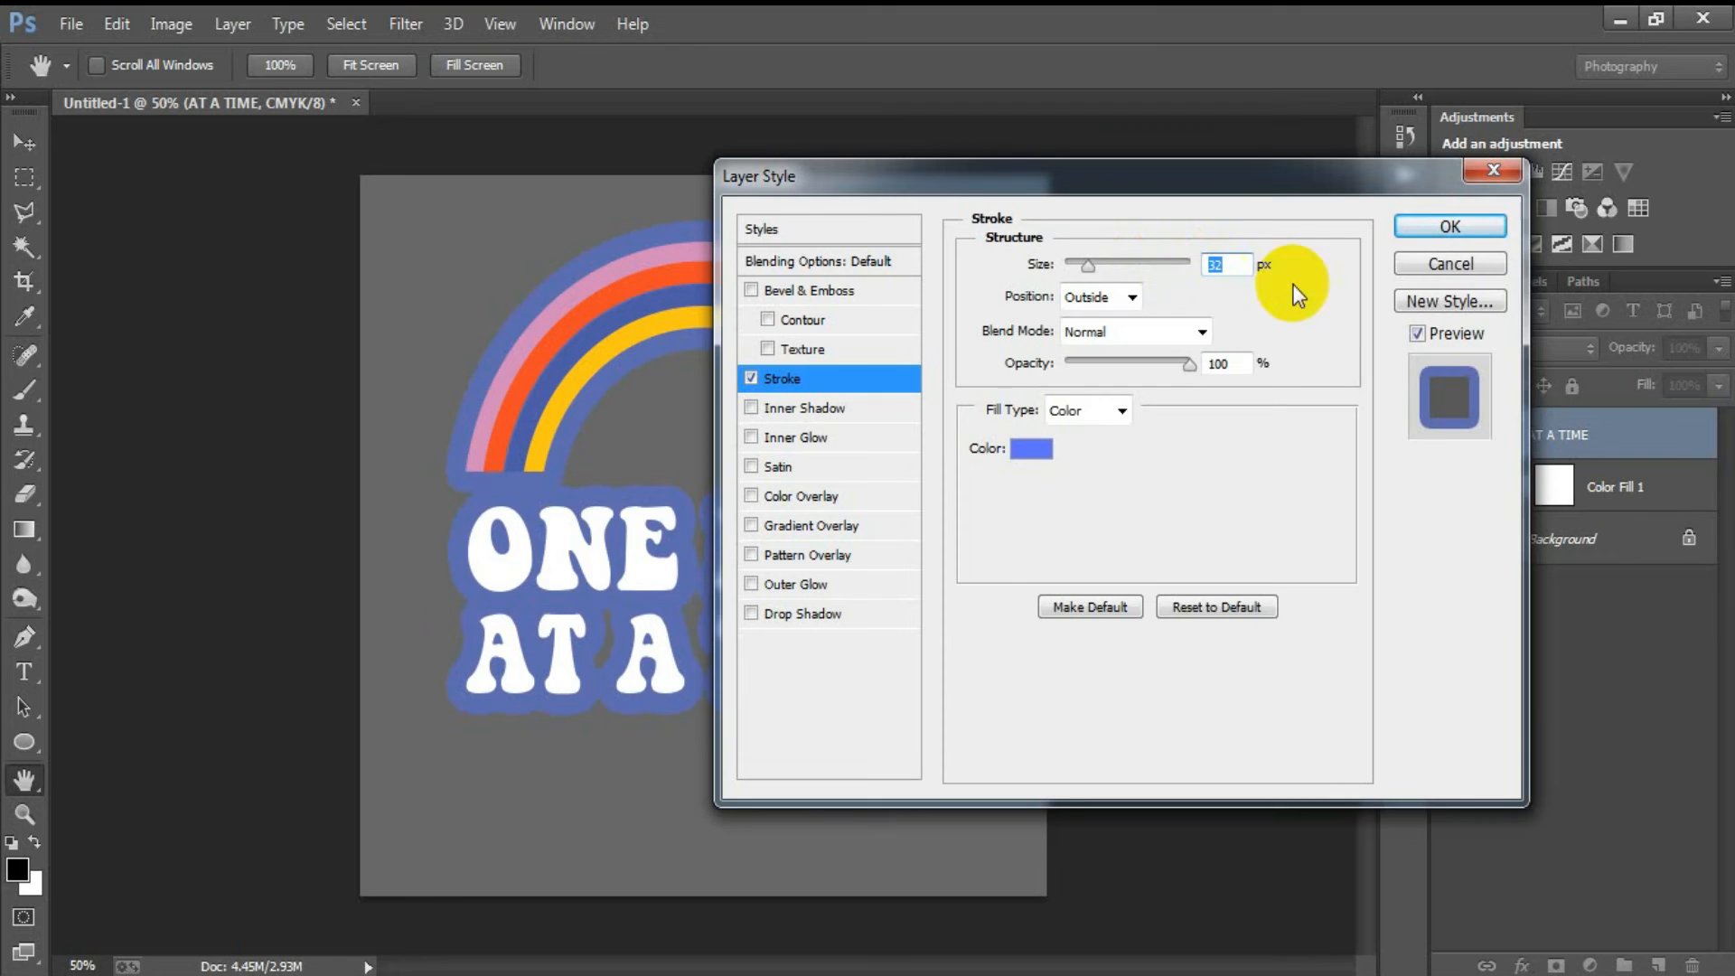
click(1414, 233)
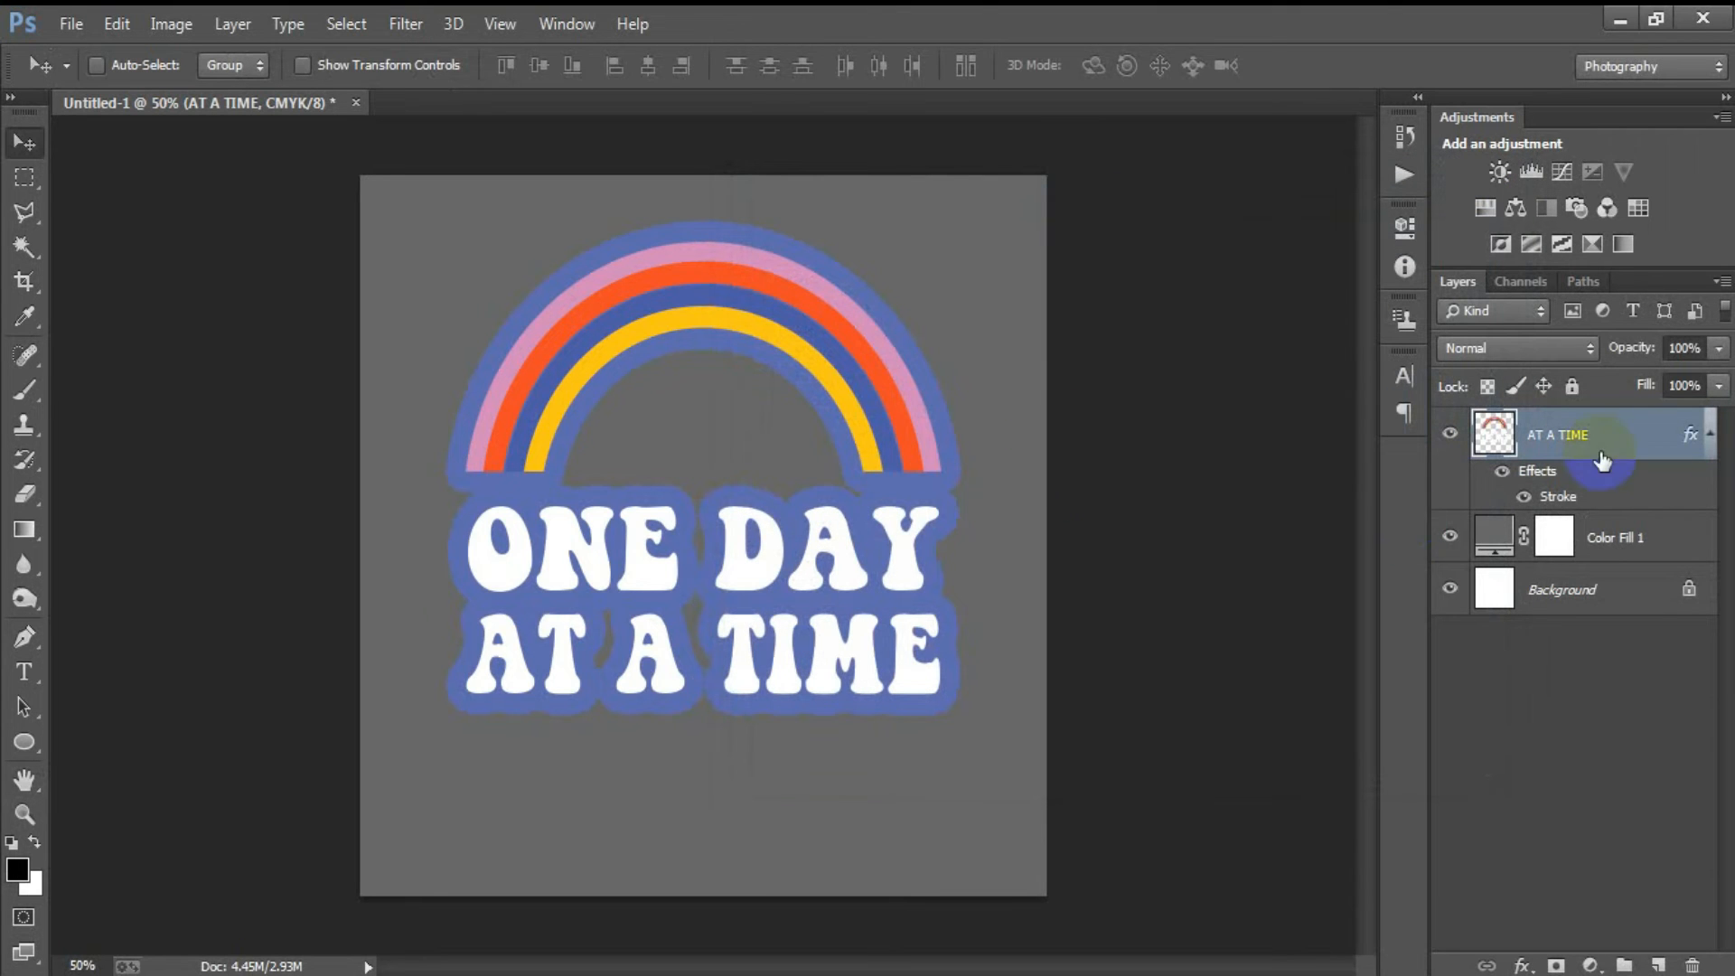
Step: Collapse the merged layer's effects list and add a new empty layer directly above Color Fill 1
click(1710, 440)
click(1541, 488)
click(1449, 488)
click(1449, 488)
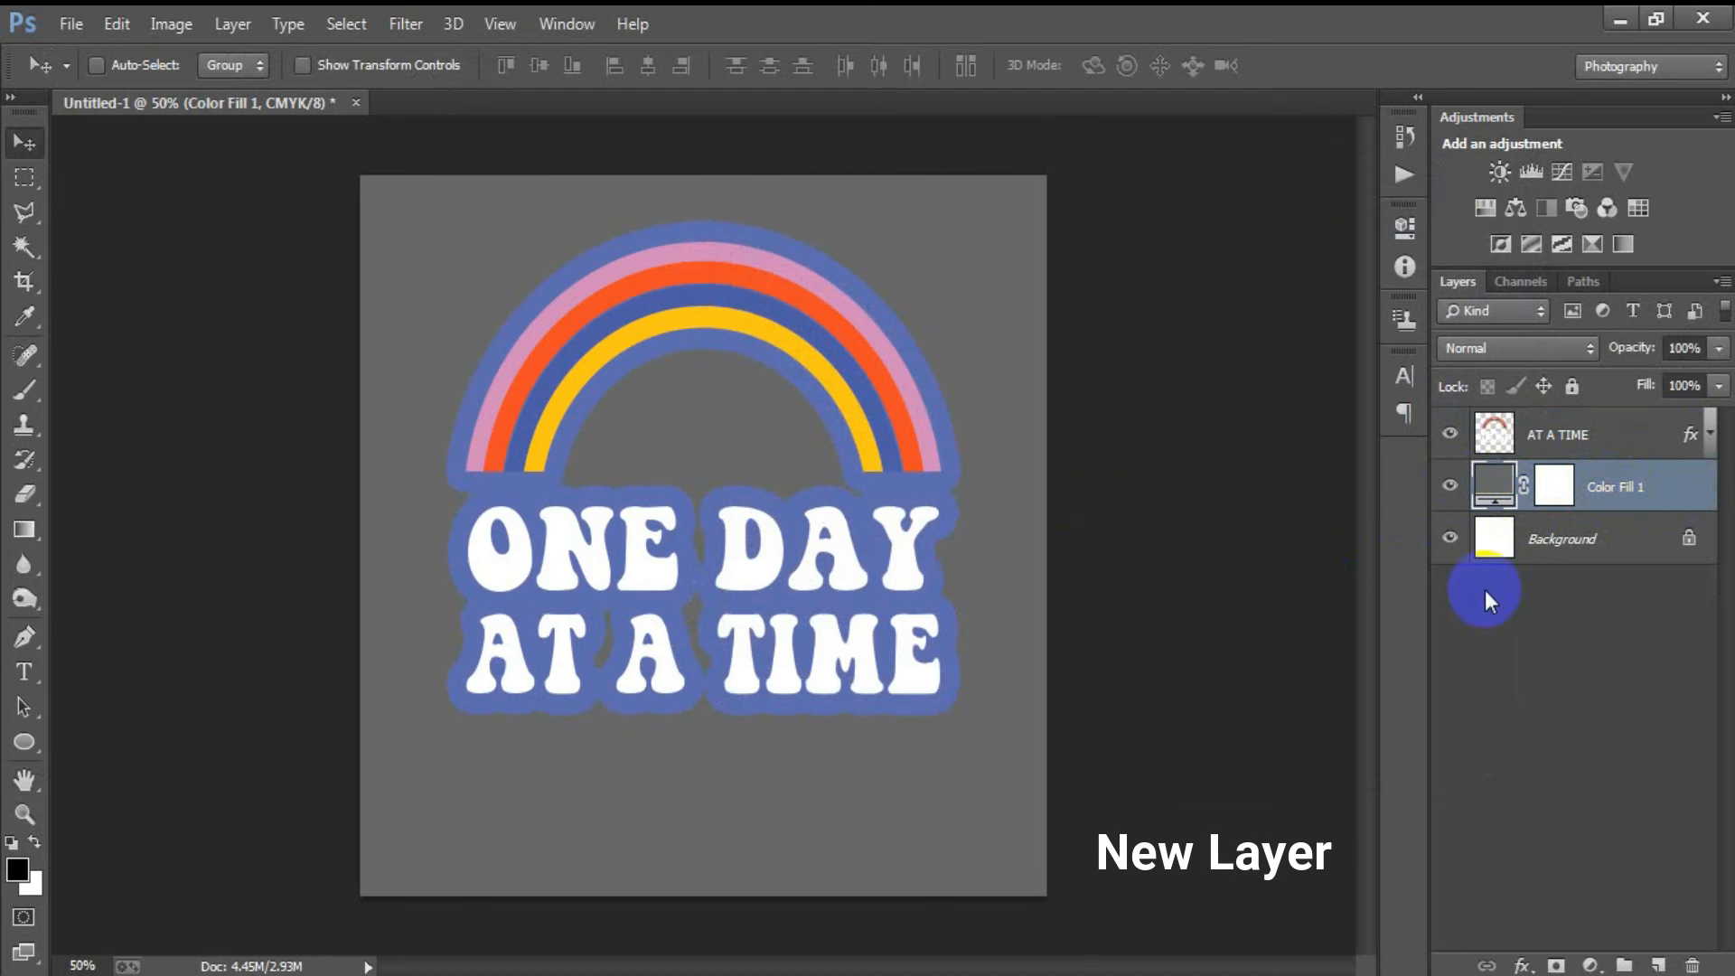
click(1642, 952)
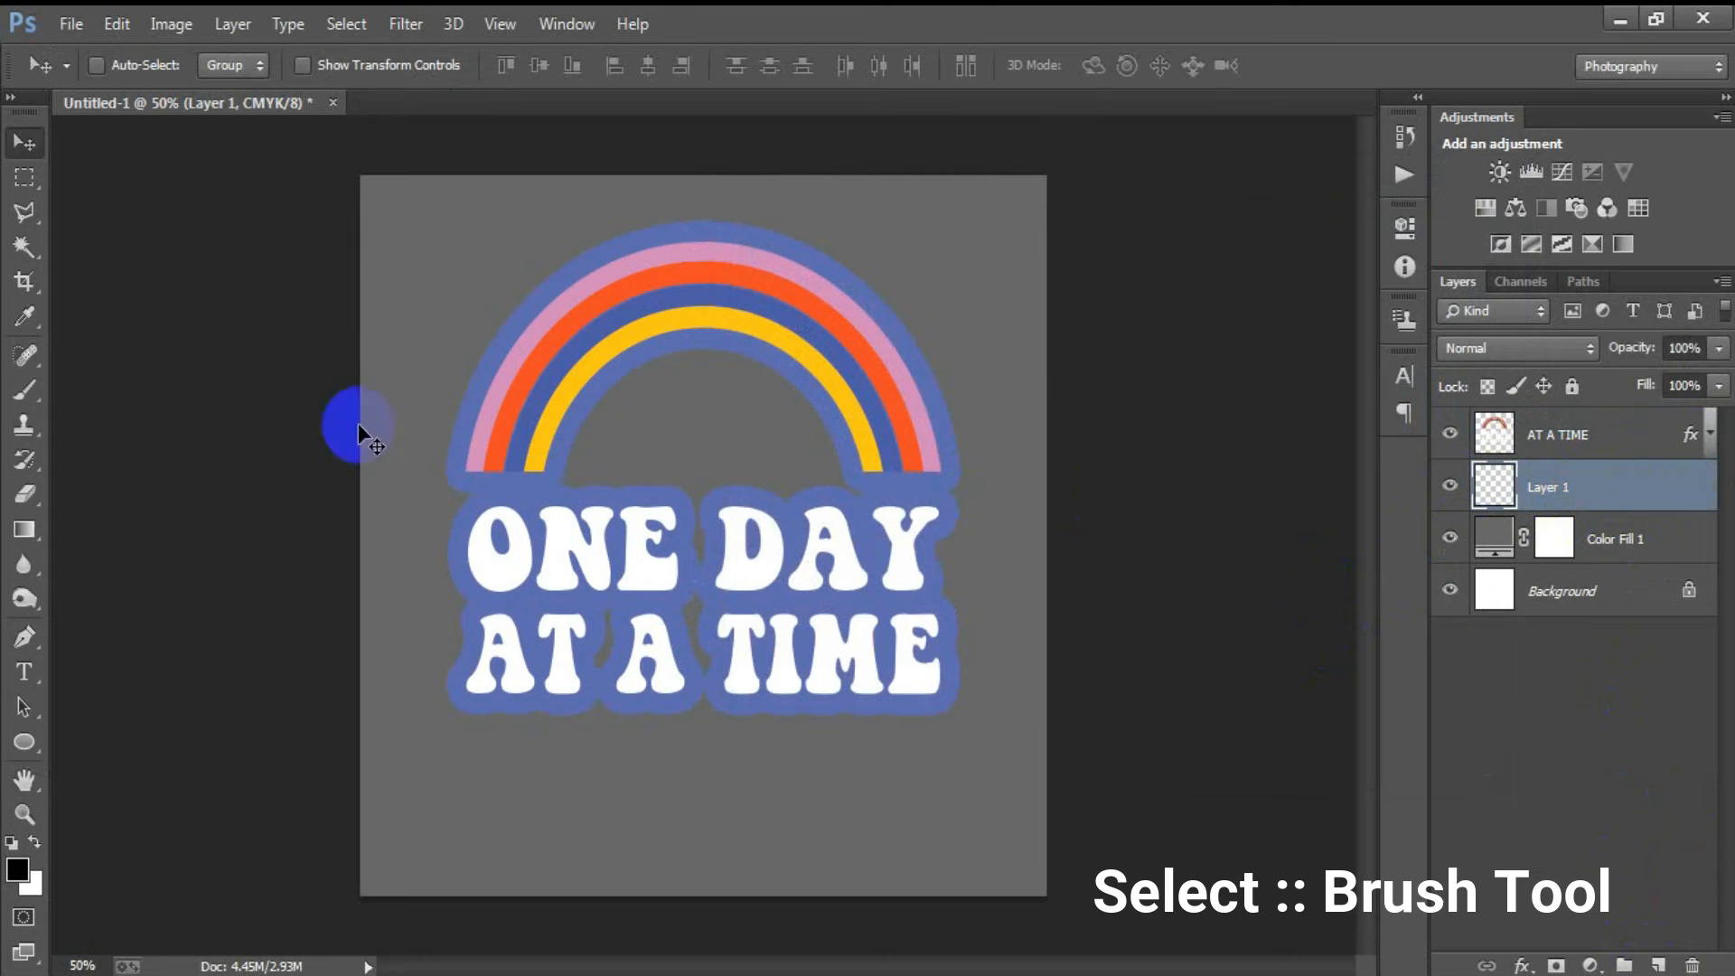
Step: Choose the Brush tool with a hard round 200 px tip at 100% hardness
click(24, 389)
right_click(24, 389)
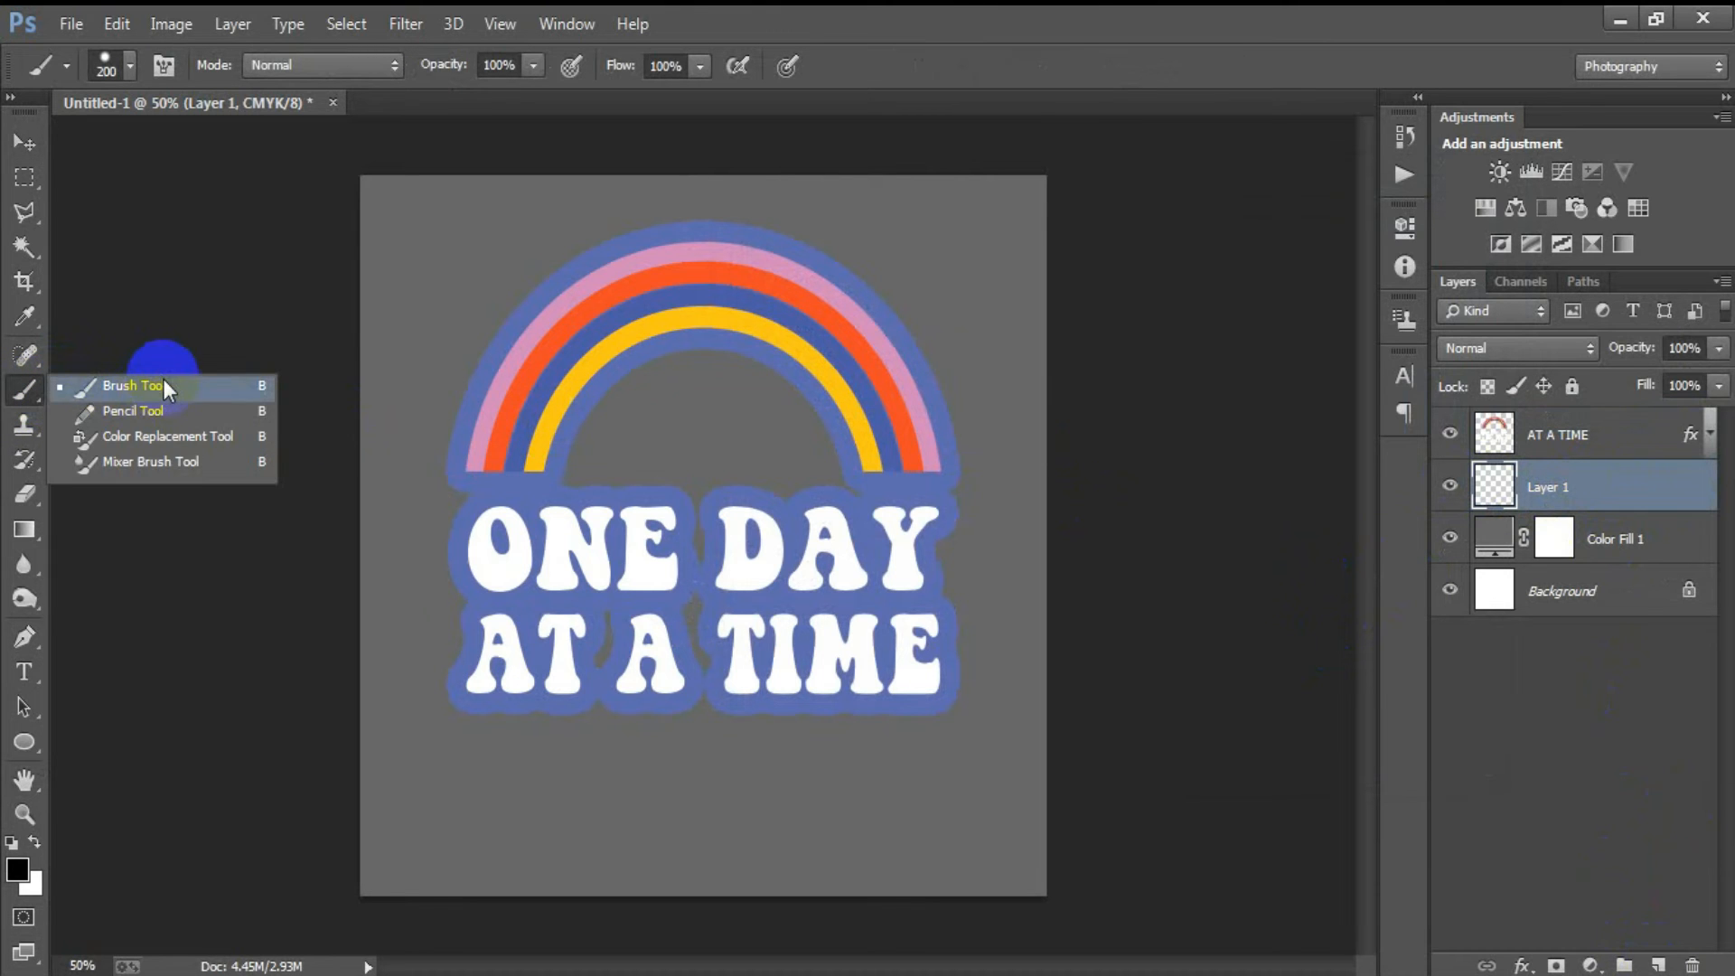
click(163, 381)
right_click(727, 327)
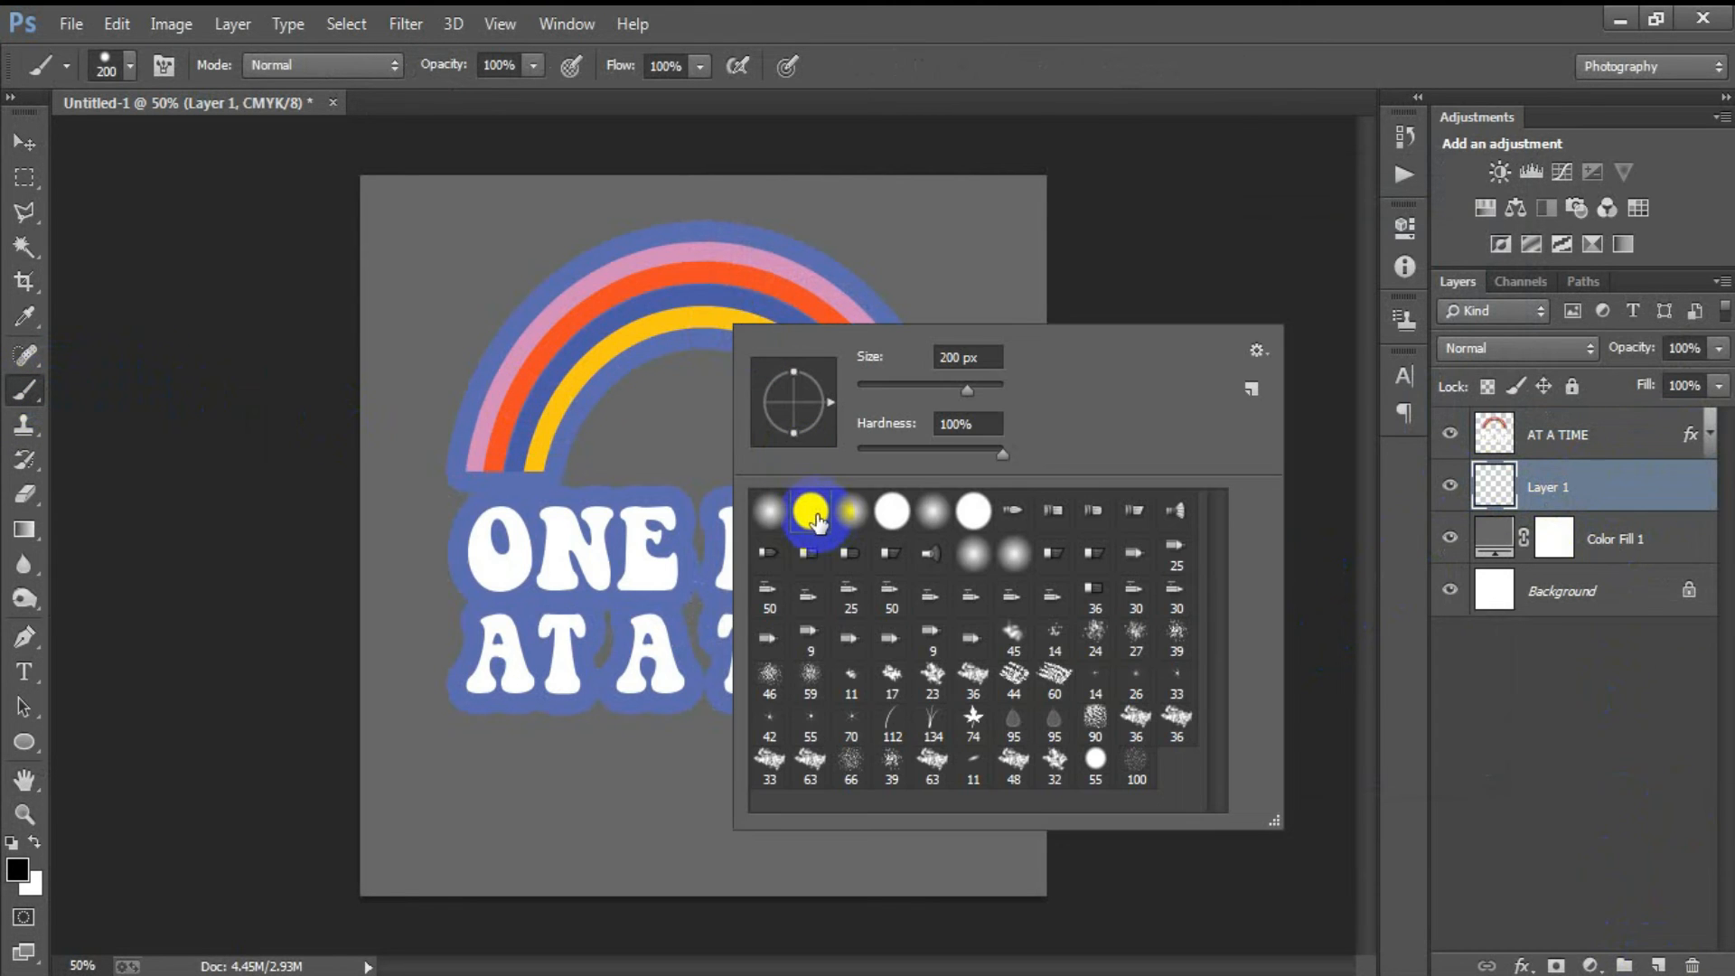
click(1027, 134)
Step: Set the foreground color to 5D71FF
click(17, 870)
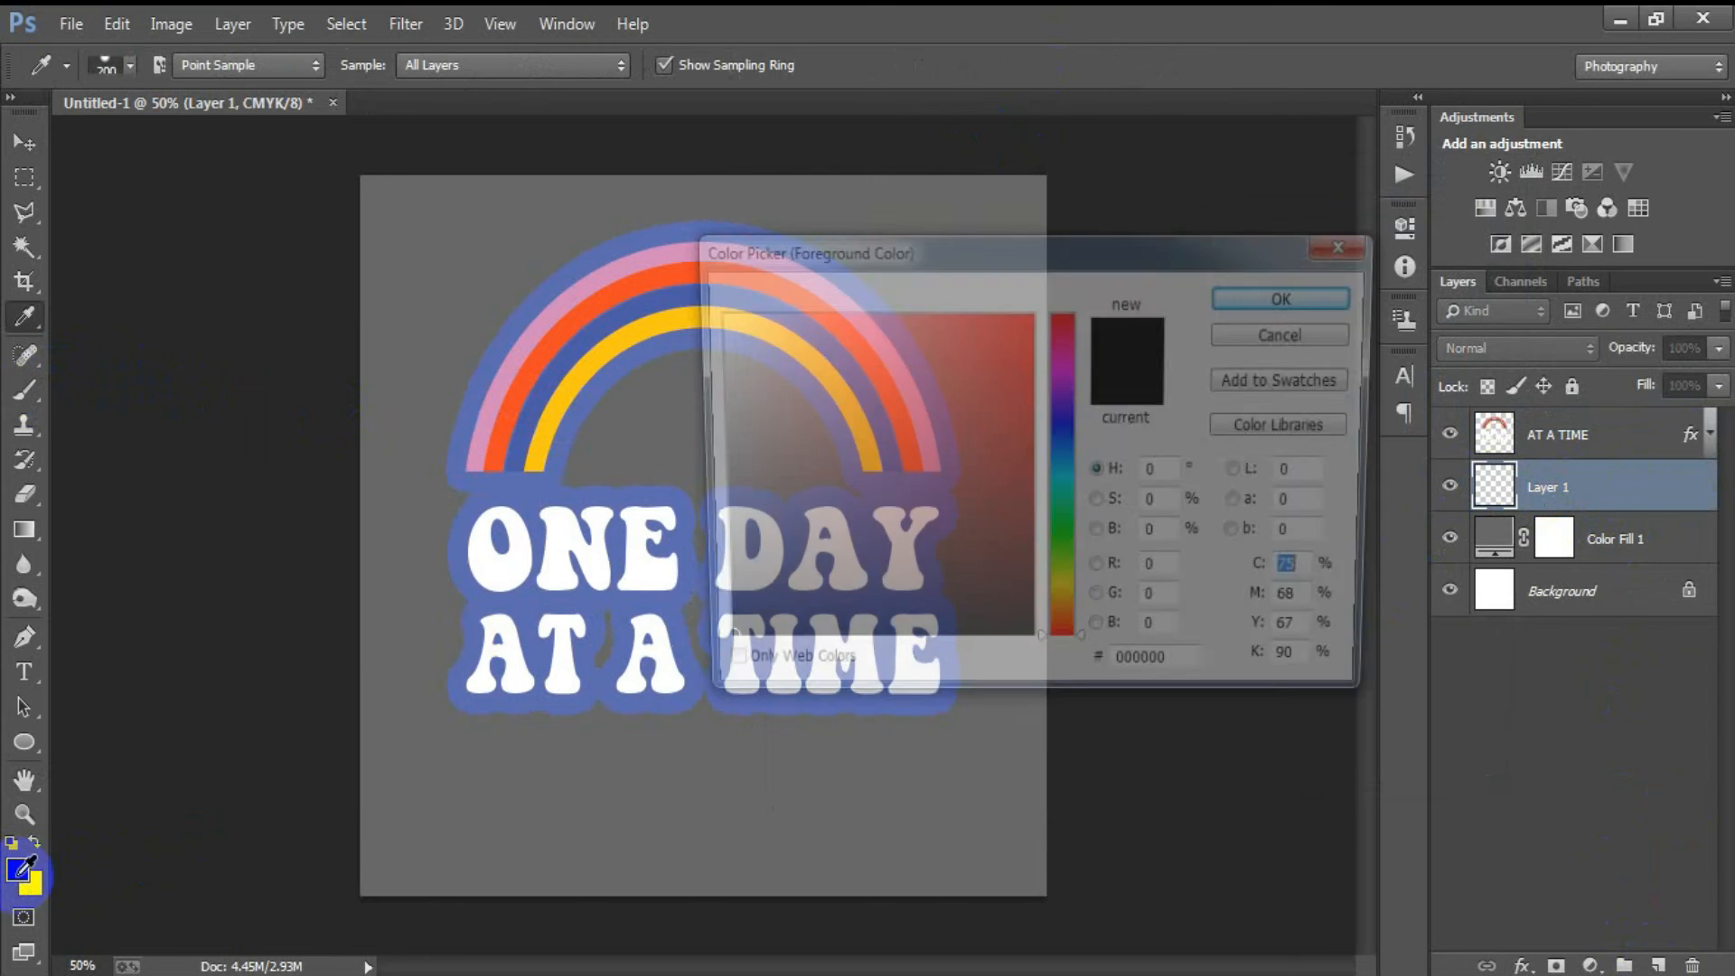
click(1174, 673)
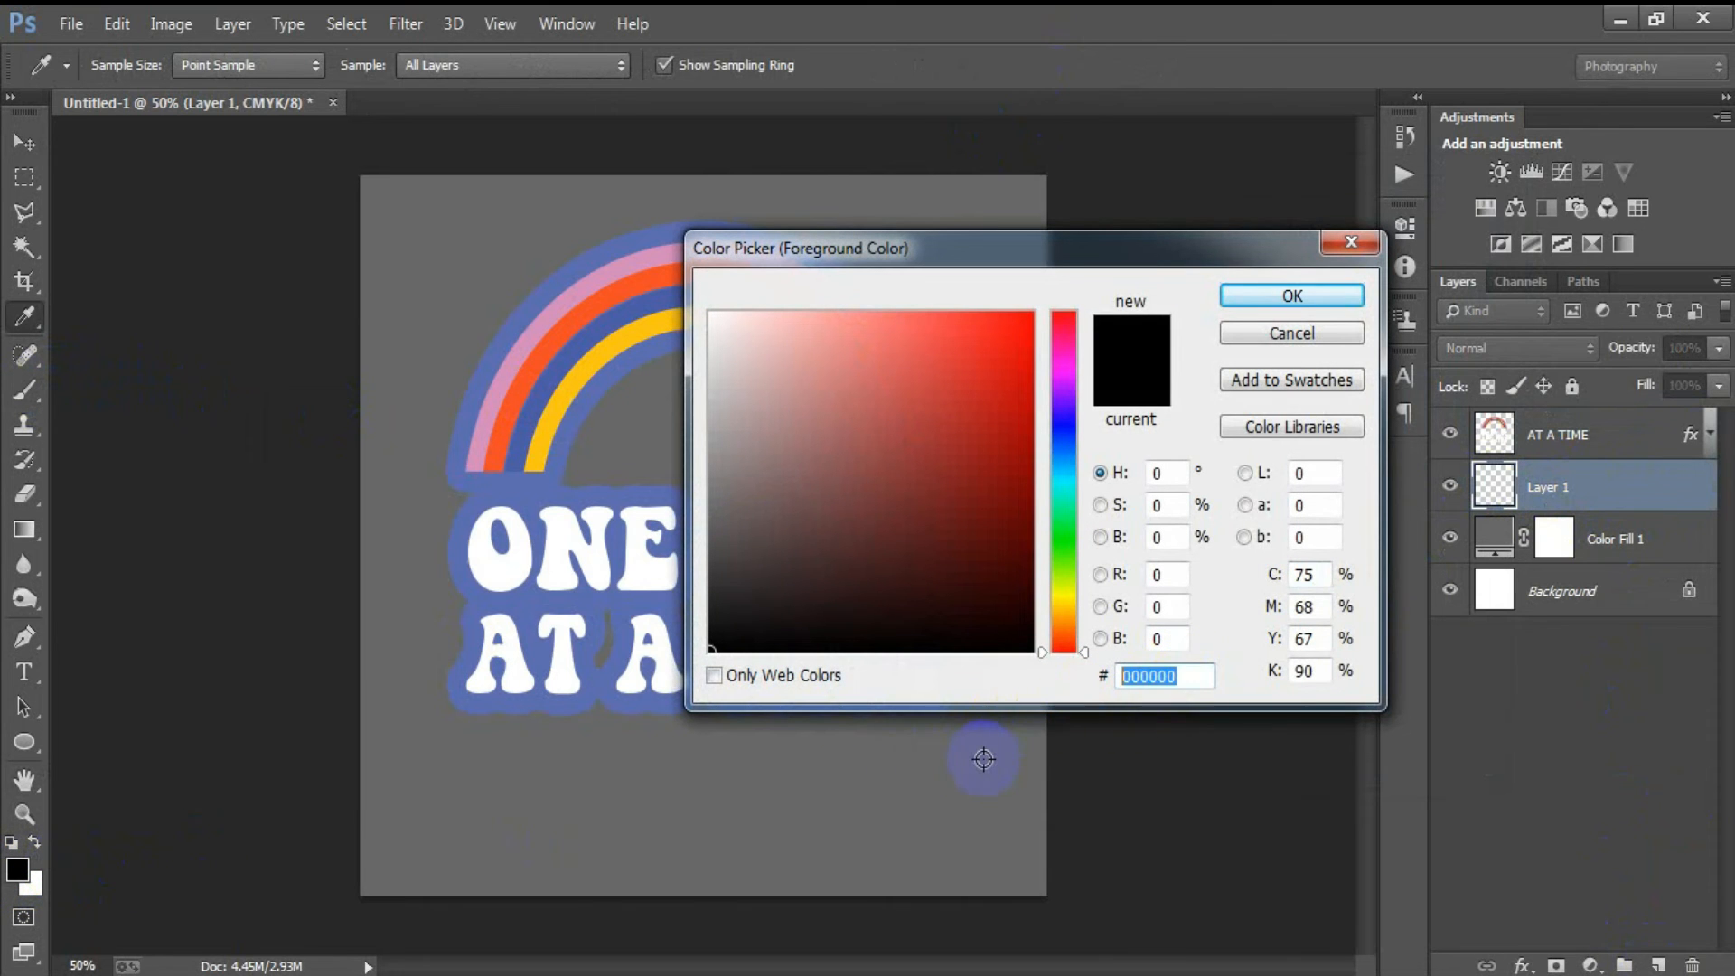
text(5D)
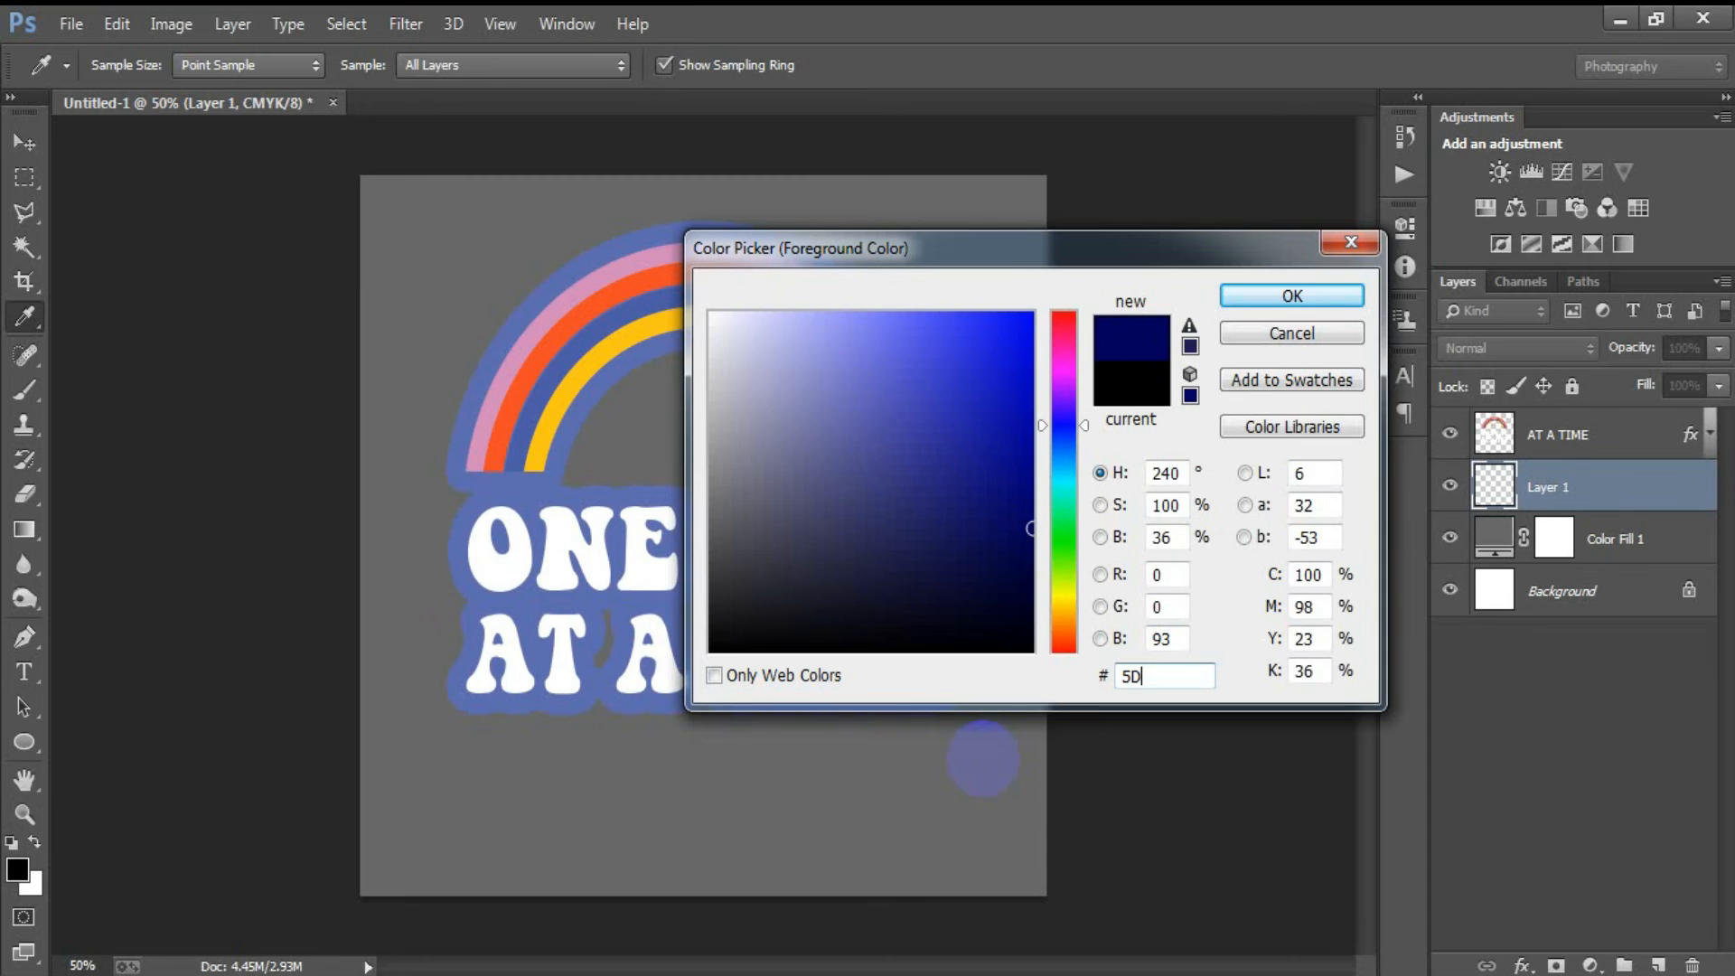
text(71FF)
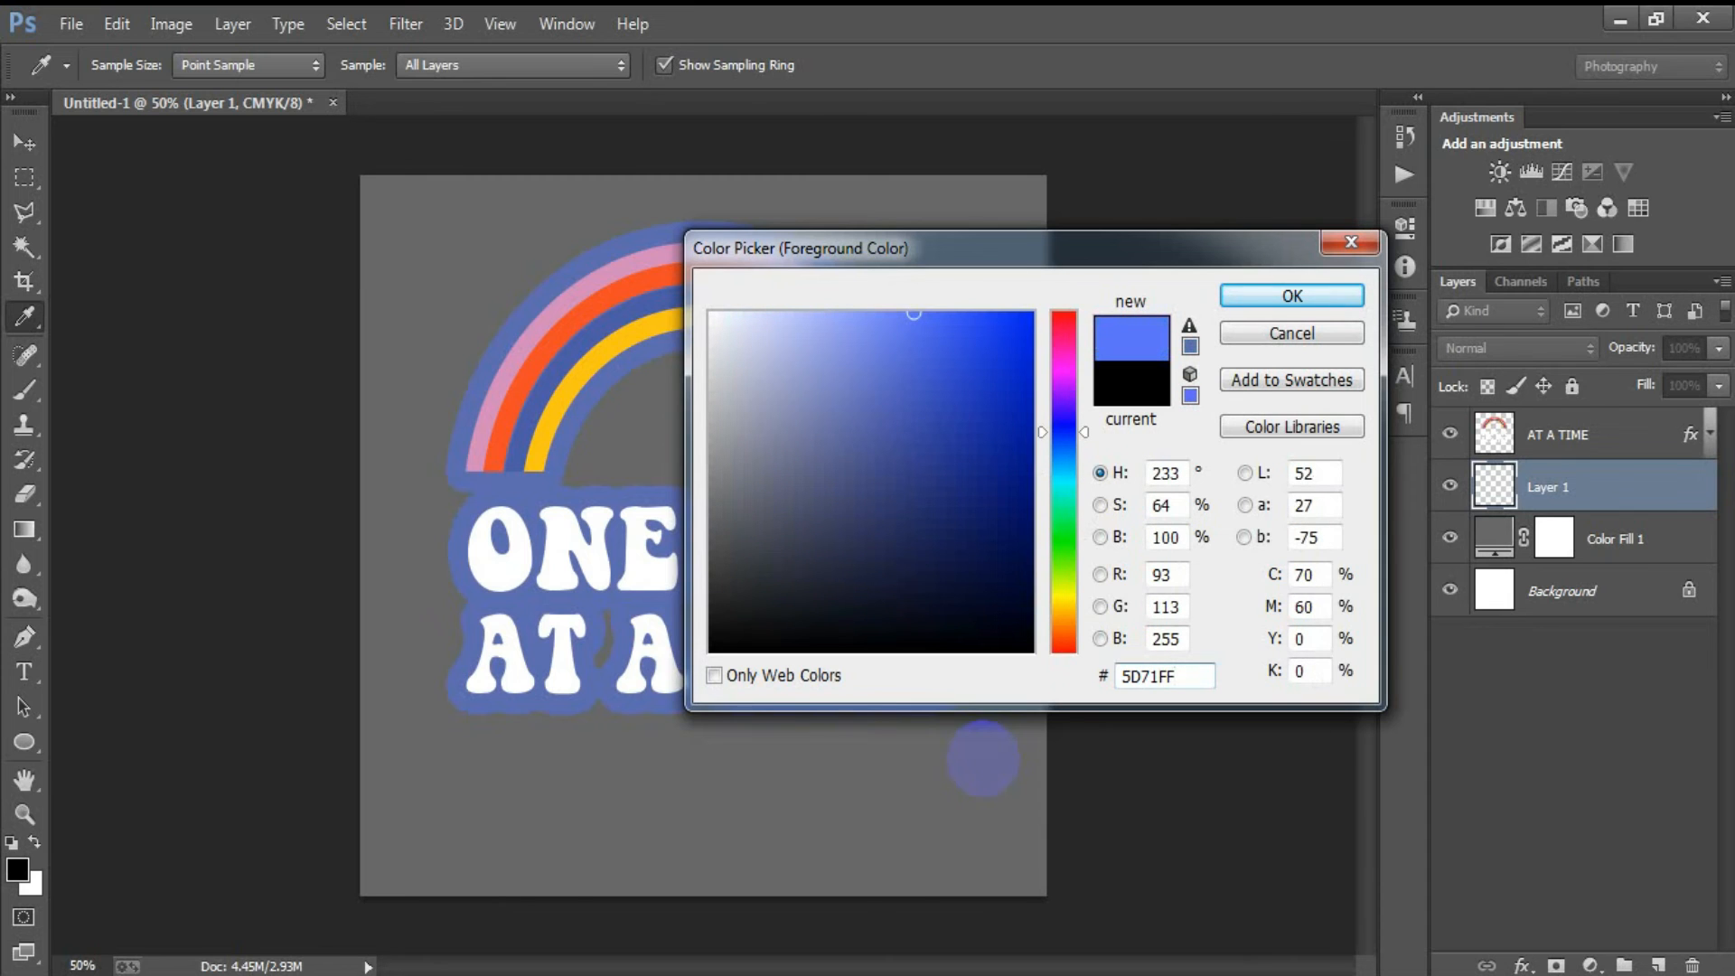
click(1290, 296)
Step: Paint the new layer blue inside the rainbow arch and behind the lettering gaps, undoing the first stroke and repainting it
key(b)
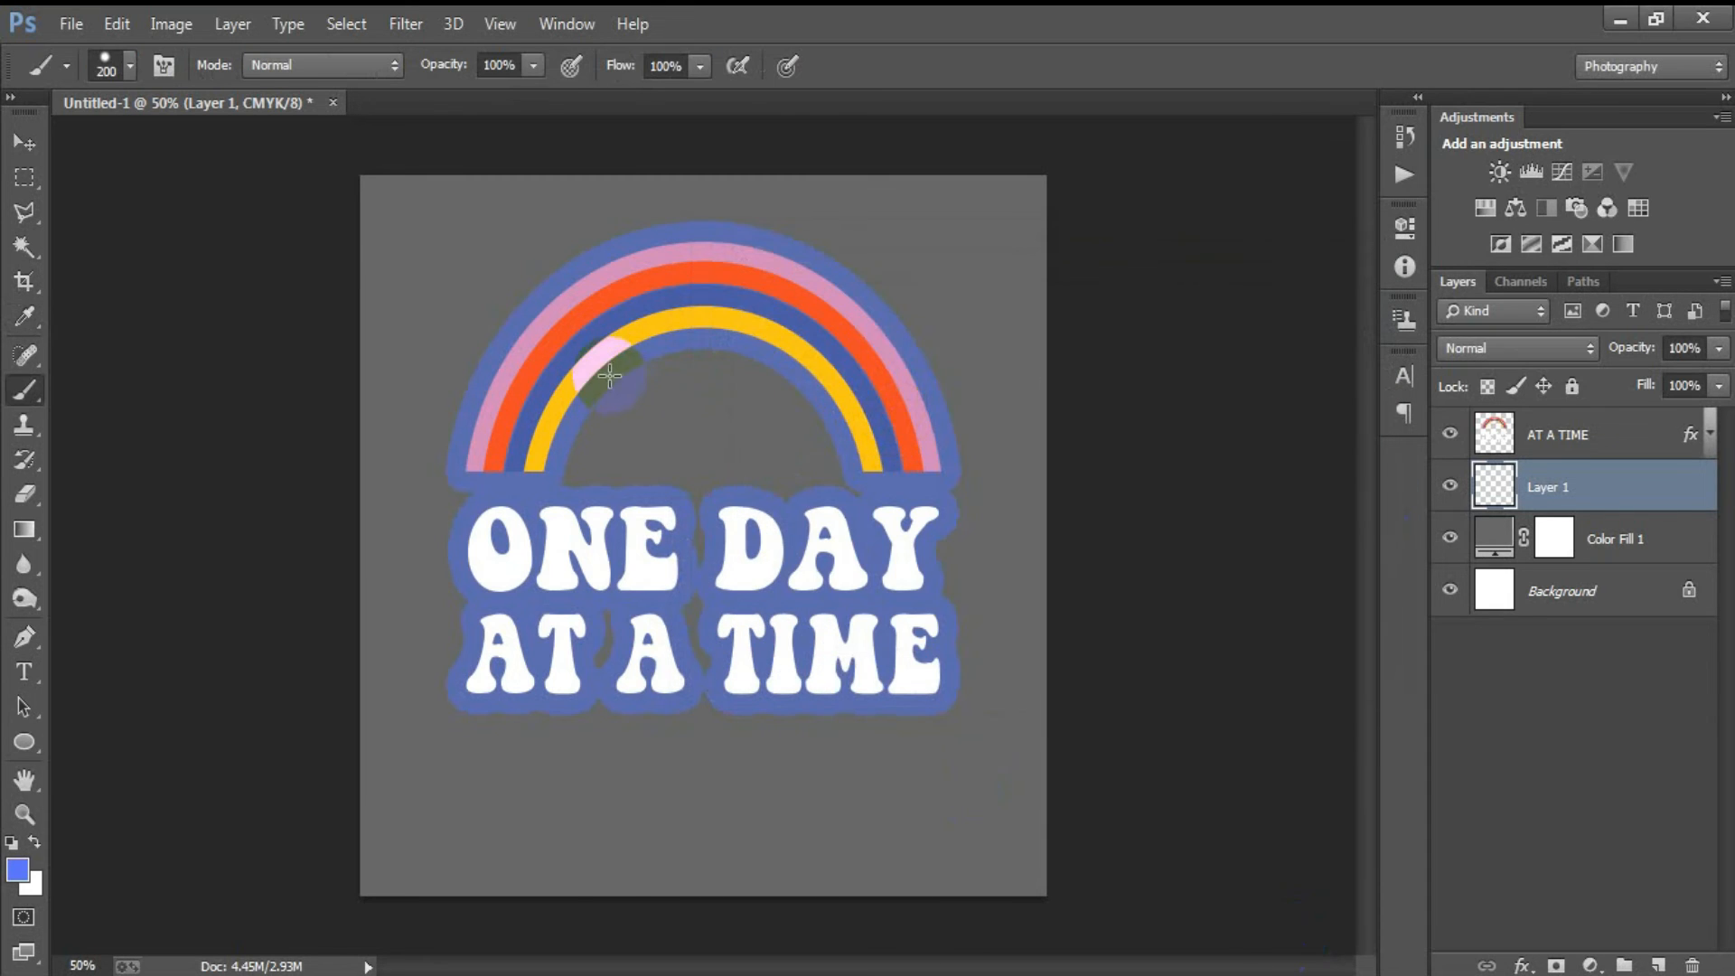
mouse_move(581, 398)
mouse_down()
mouse_move(672, 416)
mouse_move(572, 471)
mouse_move(835, 468)
mouse_move(844, 490)
mouse_move(653, 547)
mouse_move(672, 621)
mouse_move(702, 648)
mouse_move(651, 622)
mouse_move(605, 622)
mouse_move(603, 641)
mouse_move(808, 604)
mouse_move(801, 525)
mouse_move(710, 515)
mouse_move(666, 485)
mouse_move(704, 471)
mouse_move(726, 508)
mouse_move(811, 496)
mouse_move(780, 470)
mouse_move(754, 504)
mouse_move(767, 570)
mouse_move(805, 507)
mouse_move(829, 500)
mouse_move(831, 540)
mouse_move(871, 515)
mouse_move(888, 555)
mouse_move(868, 606)
mouse_move(899, 520)
mouse_move(757, 529)
mouse_up()
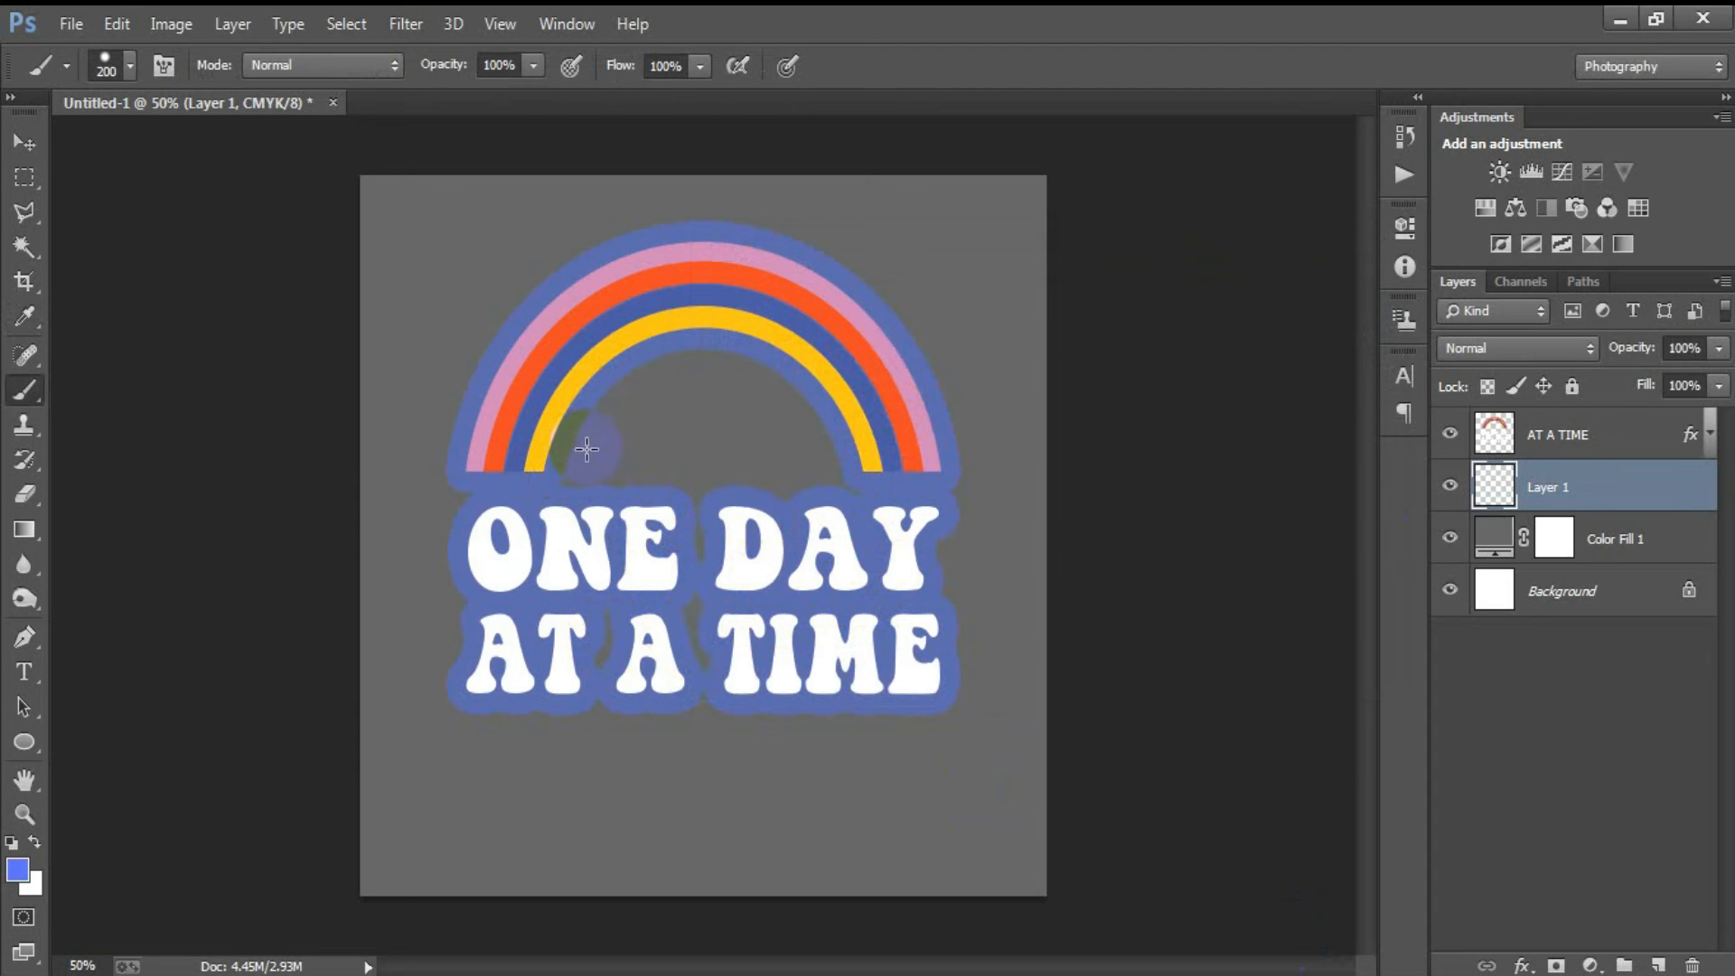
key(ctrl+z)
mouse_move(561, 397)
mouse_down()
mouse_move(602, 404)
mouse_move(600, 377)
mouse_move(803, 370)
mouse_move(815, 385)
mouse_move(649, 421)
mouse_move(574, 464)
mouse_move(804, 466)
mouse_move(836, 484)
mouse_move(919, 467)
mouse_move(827, 470)
mouse_up()
mouse_move(718, 529)
mouse_down()
mouse_move(701, 538)
mouse_move(709, 623)
mouse_move(612, 626)
mouse_move(639, 554)
mouse_move(723, 503)
mouse_move(805, 542)
mouse_move(854, 515)
mouse_up()
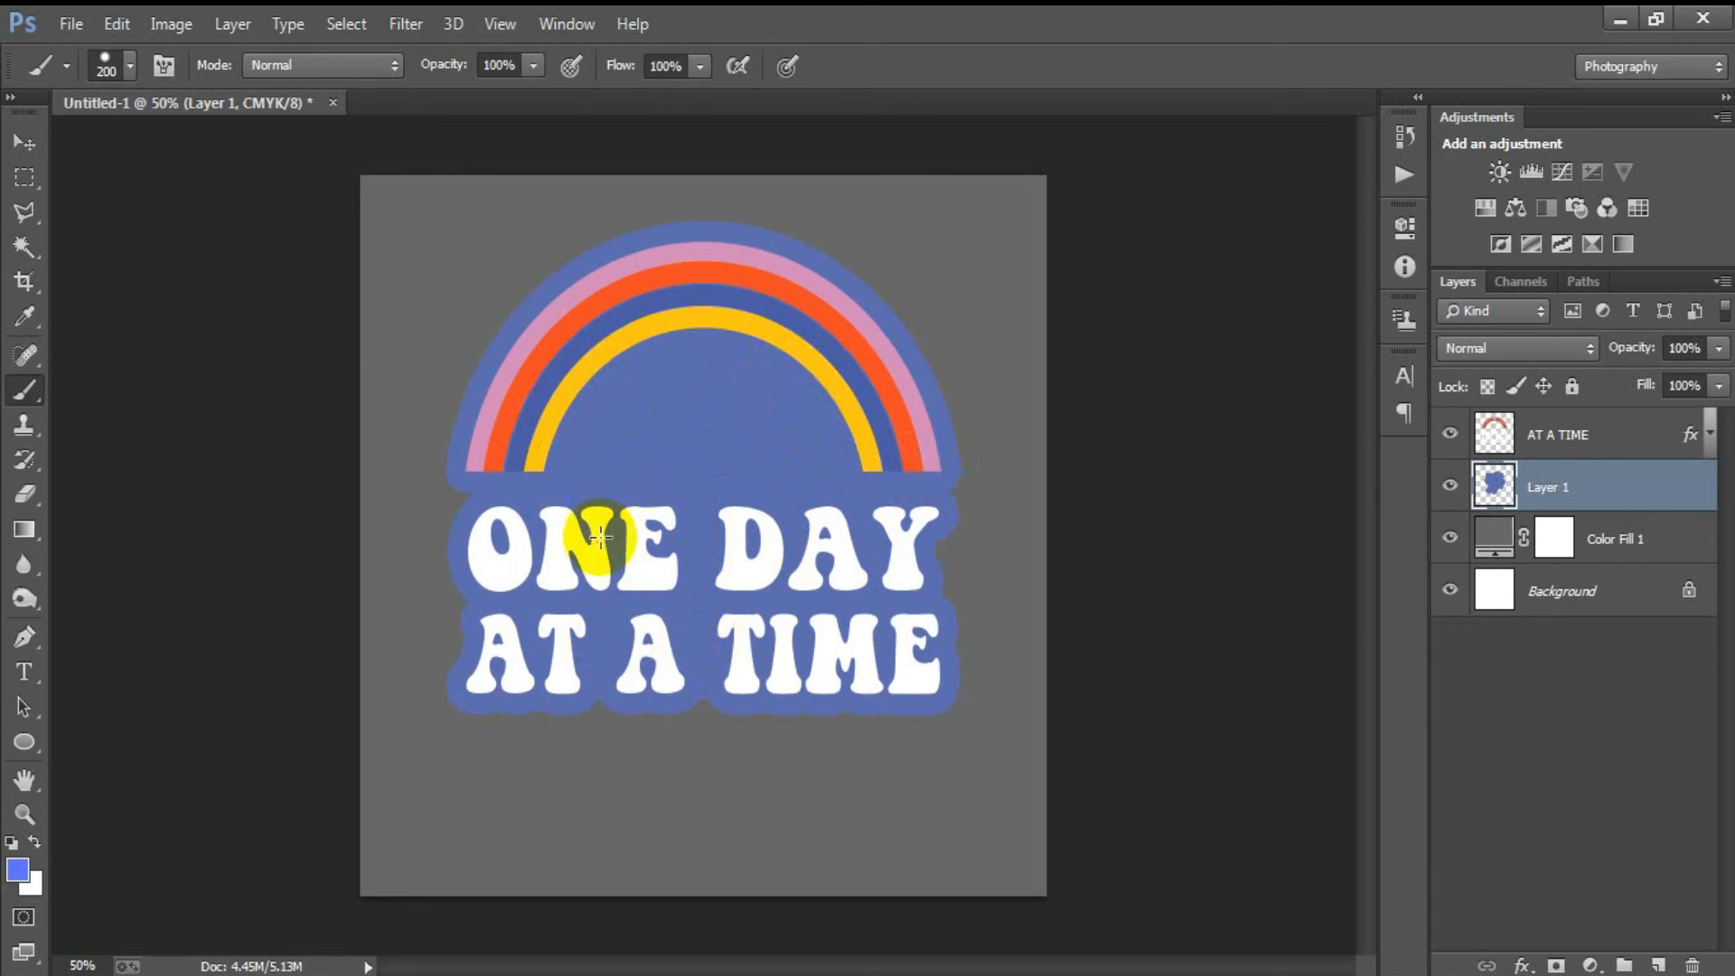
Step: Reset the foreground and background colors to default and merge the blue paint layer with the outlined AT A TIME layer
click(24, 142)
click(12, 843)
click(1450, 434)
click(1450, 434)
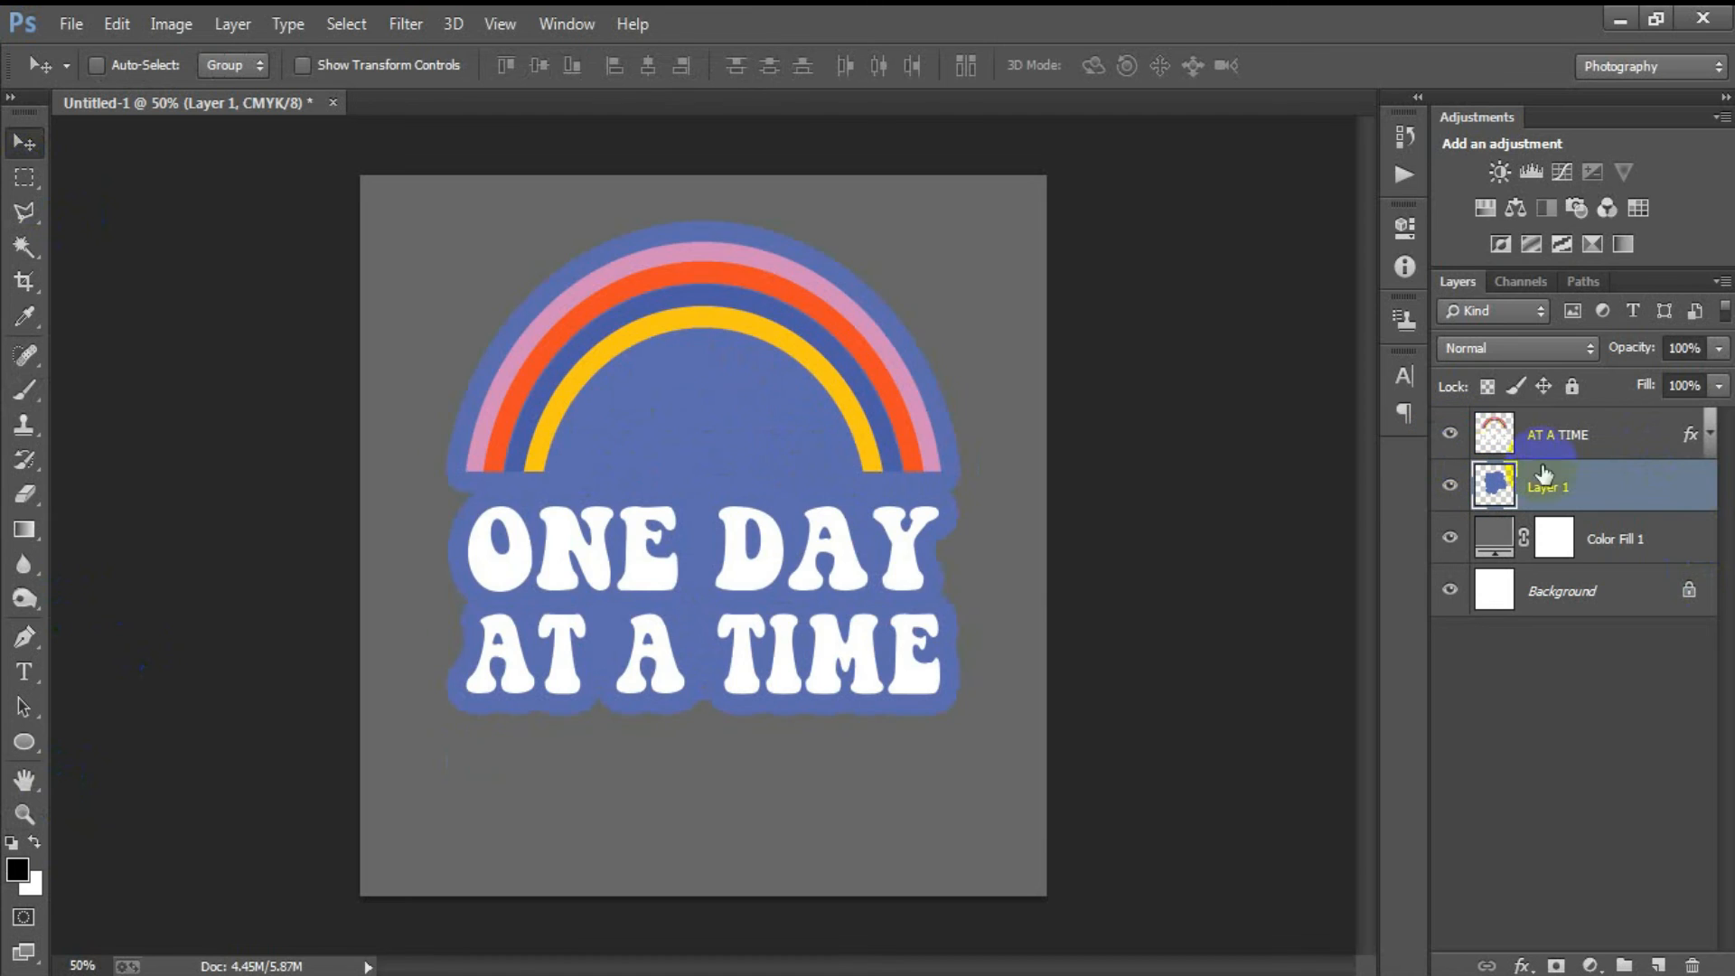
shift+click(1565, 439)
key(ctrl+e)
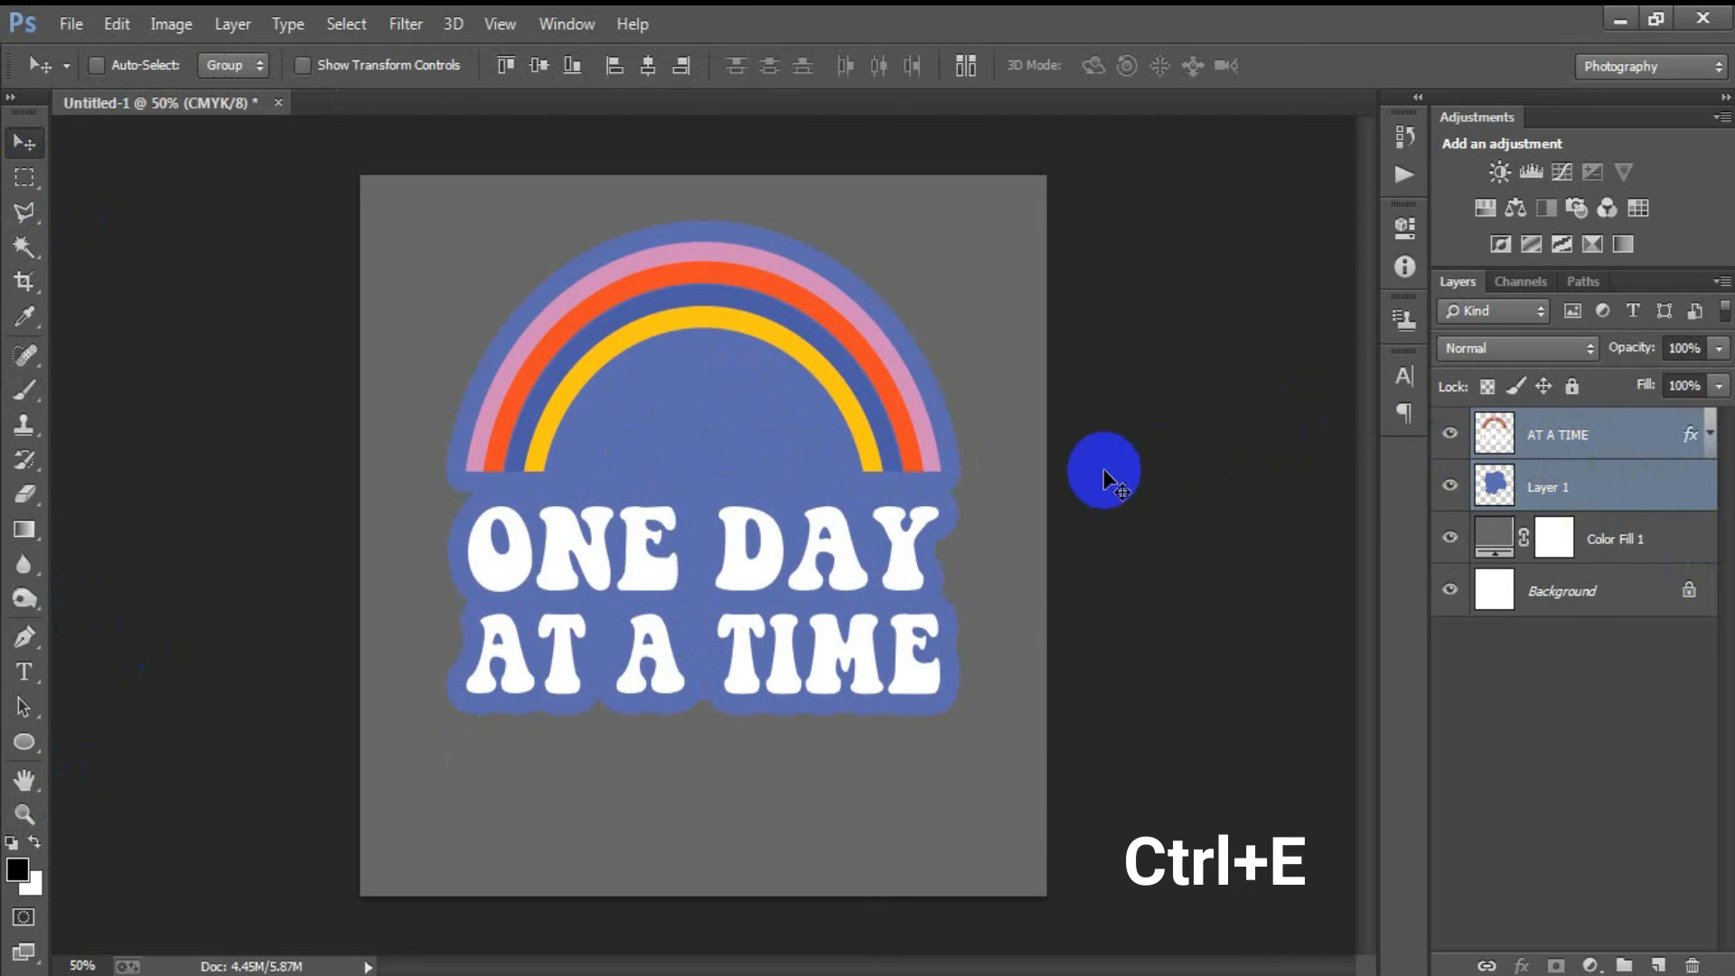
Step: Add a white outside stroke to the merged AT A TIME layer through its layer style
click(1450, 435)
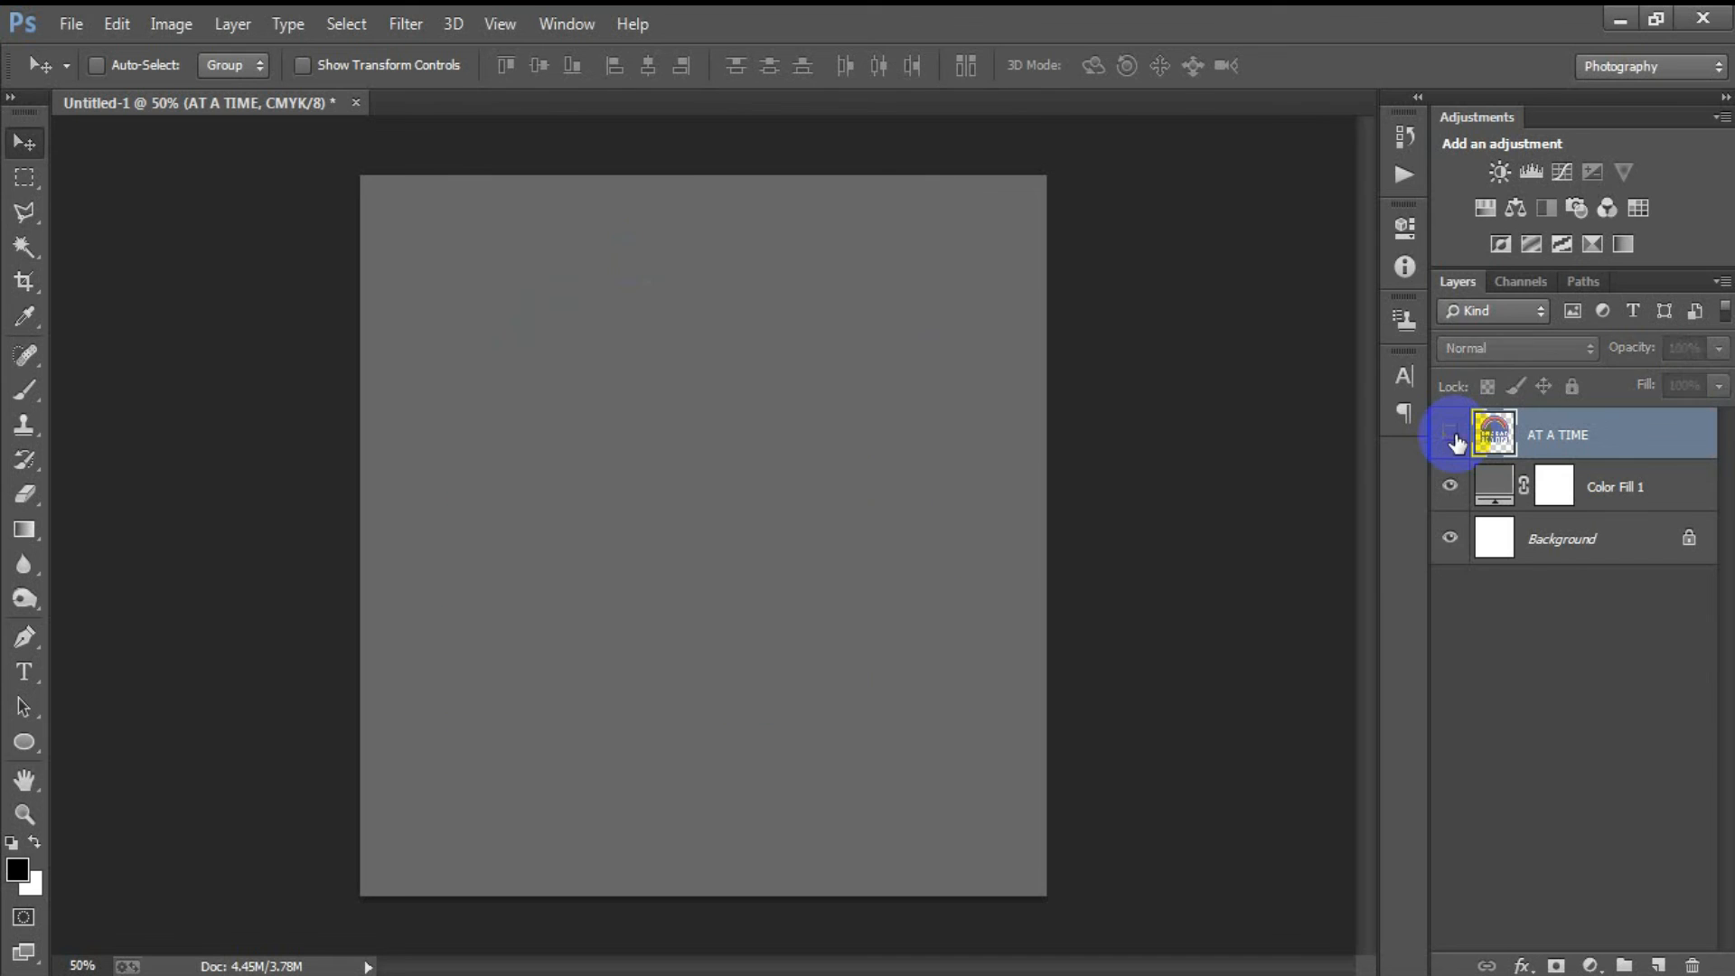
click(1450, 435)
double_click(1705, 444)
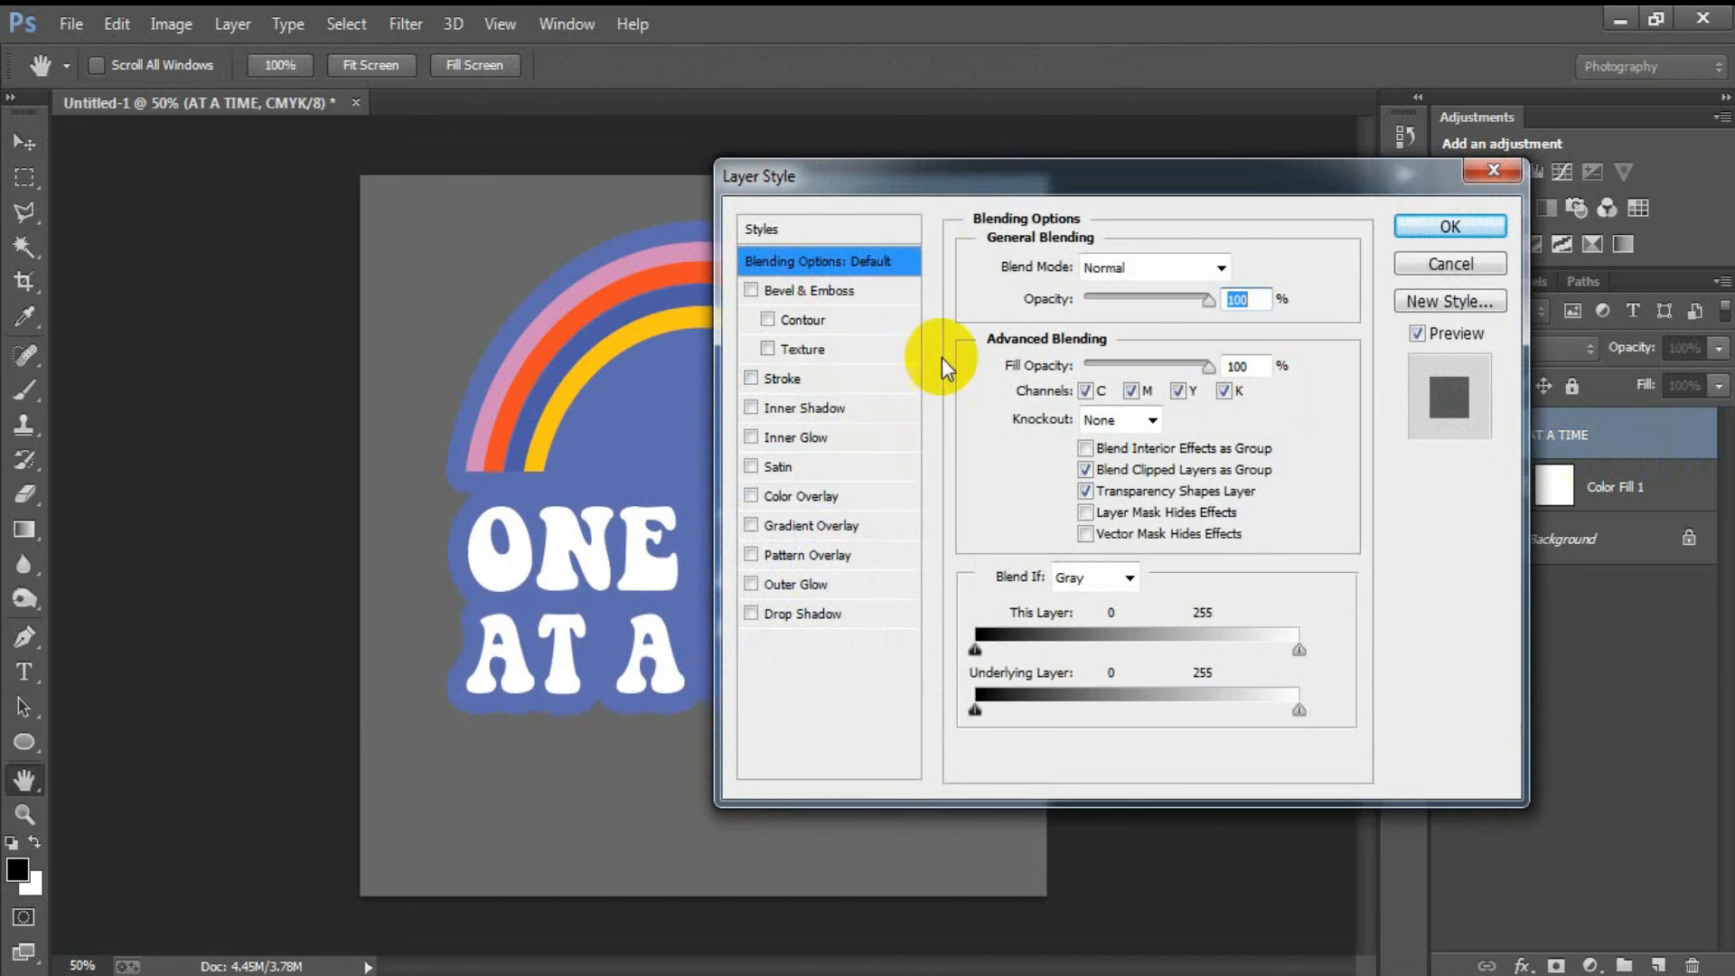
click(815, 381)
click(1030, 453)
drag(832, 419, 601, 168)
click(1230, 300)
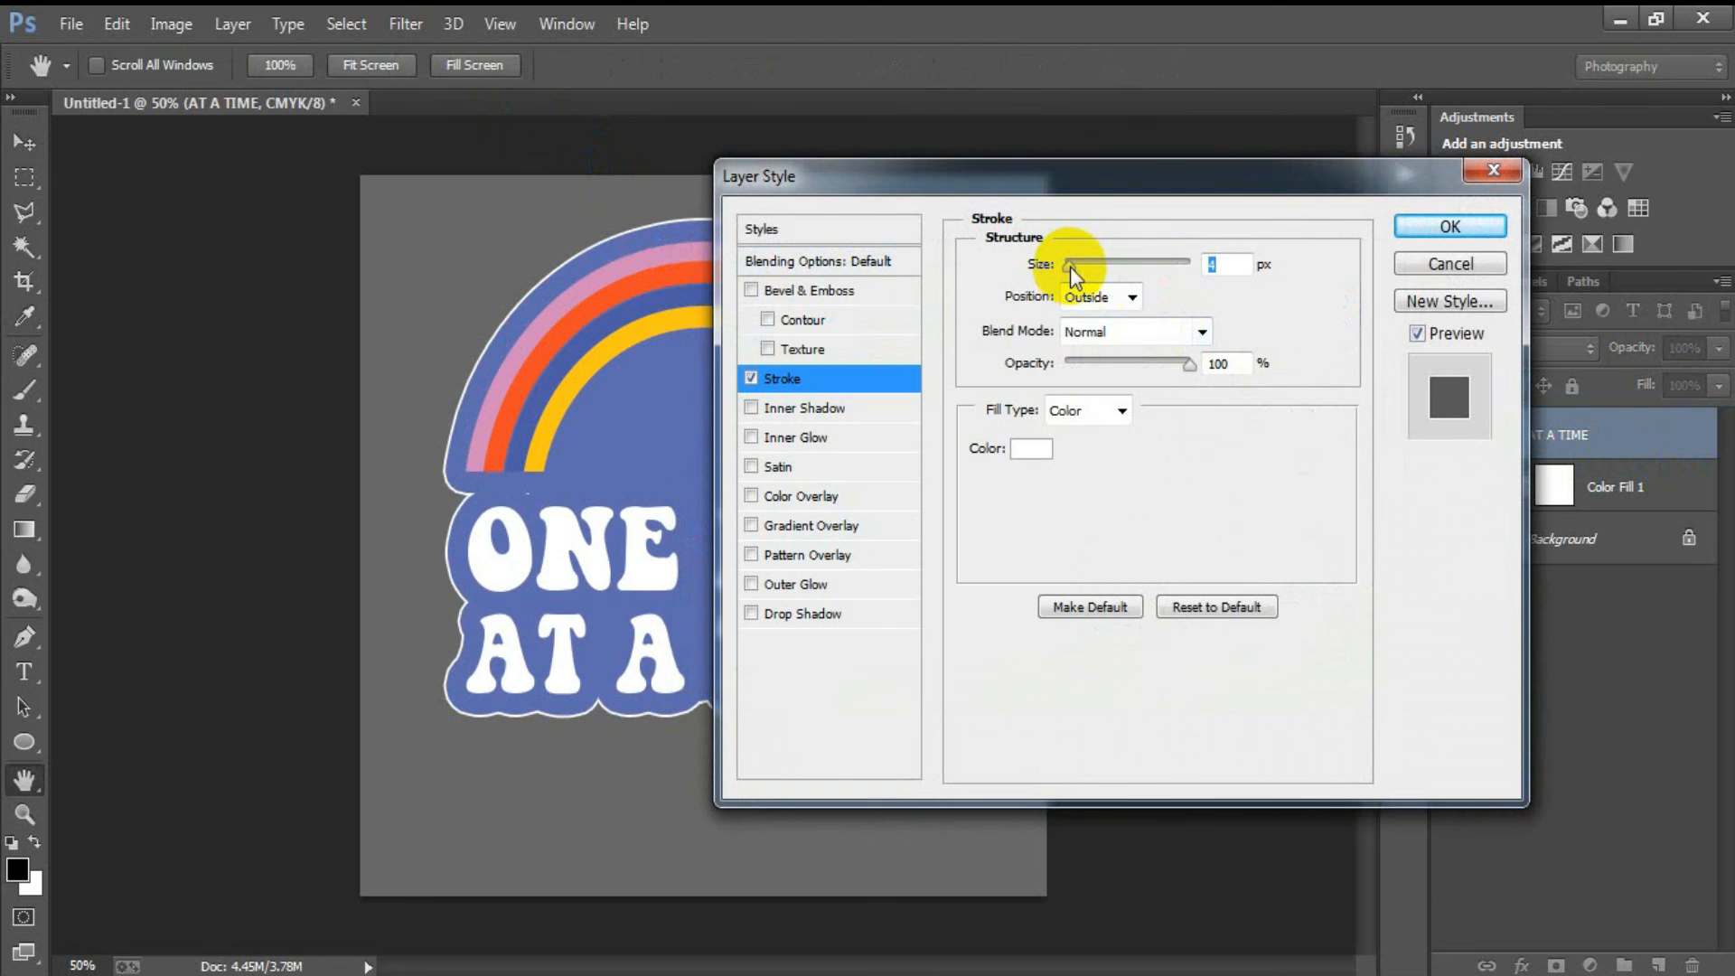
Step: Set the white stroke's size to 14 px and apply the layer style
drag(1073, 267, 1079, 268)
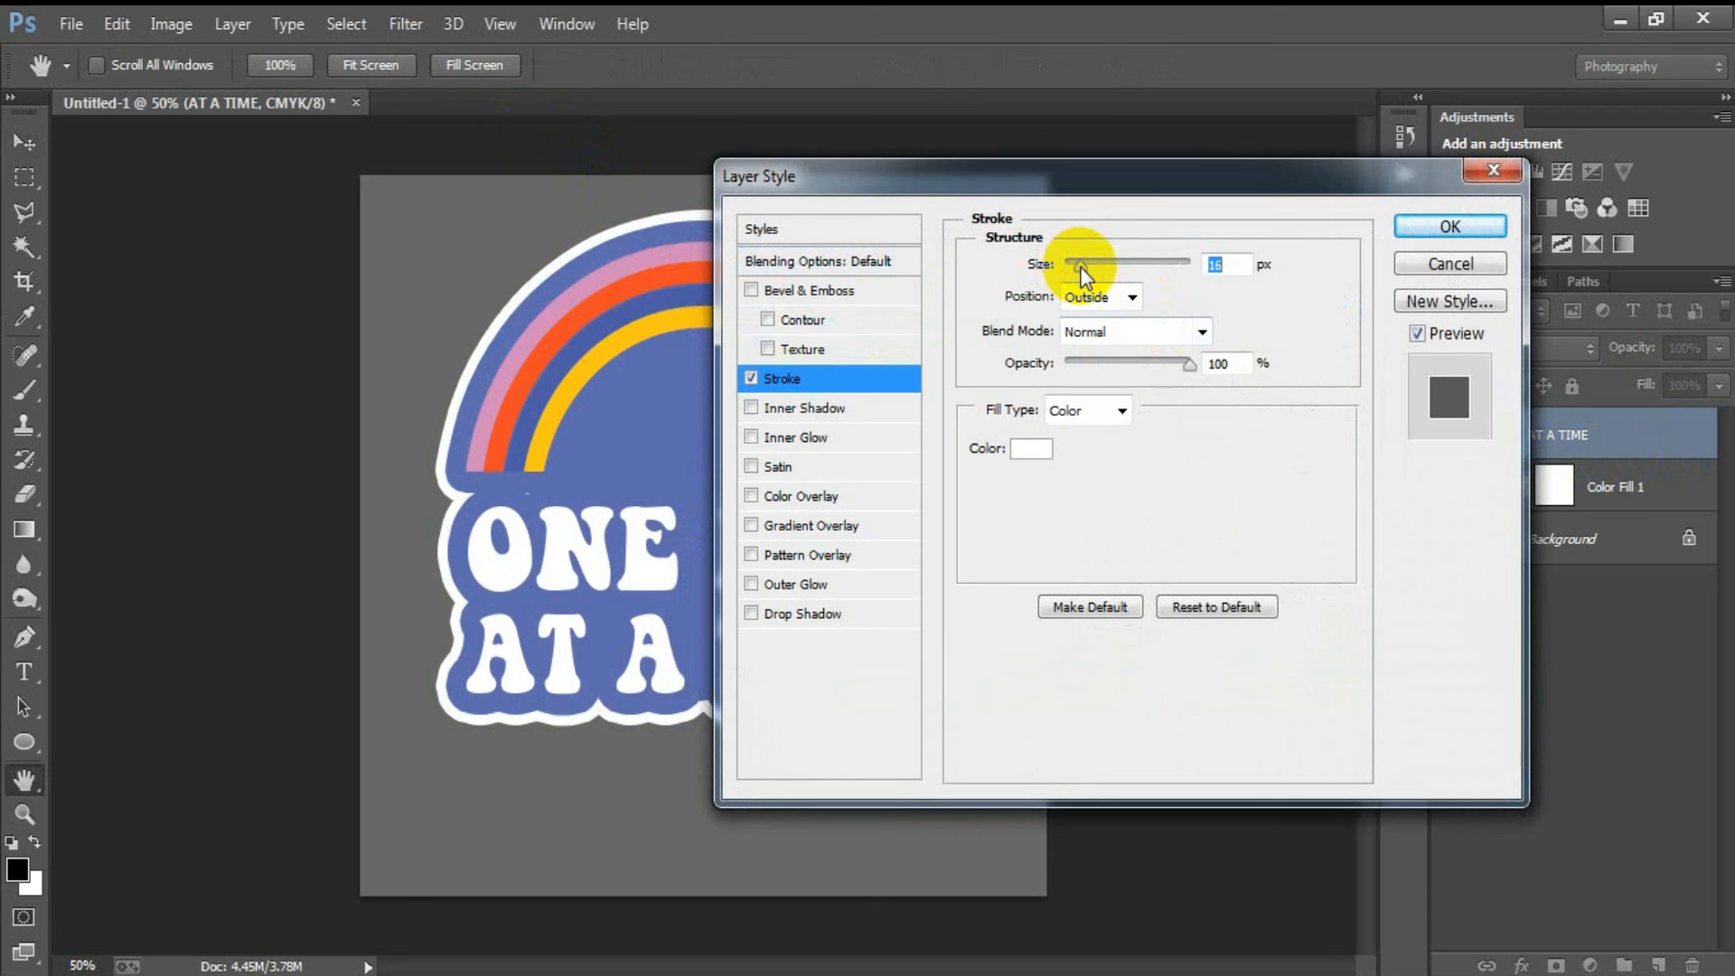
drag(1081, 267, 1078, 269)
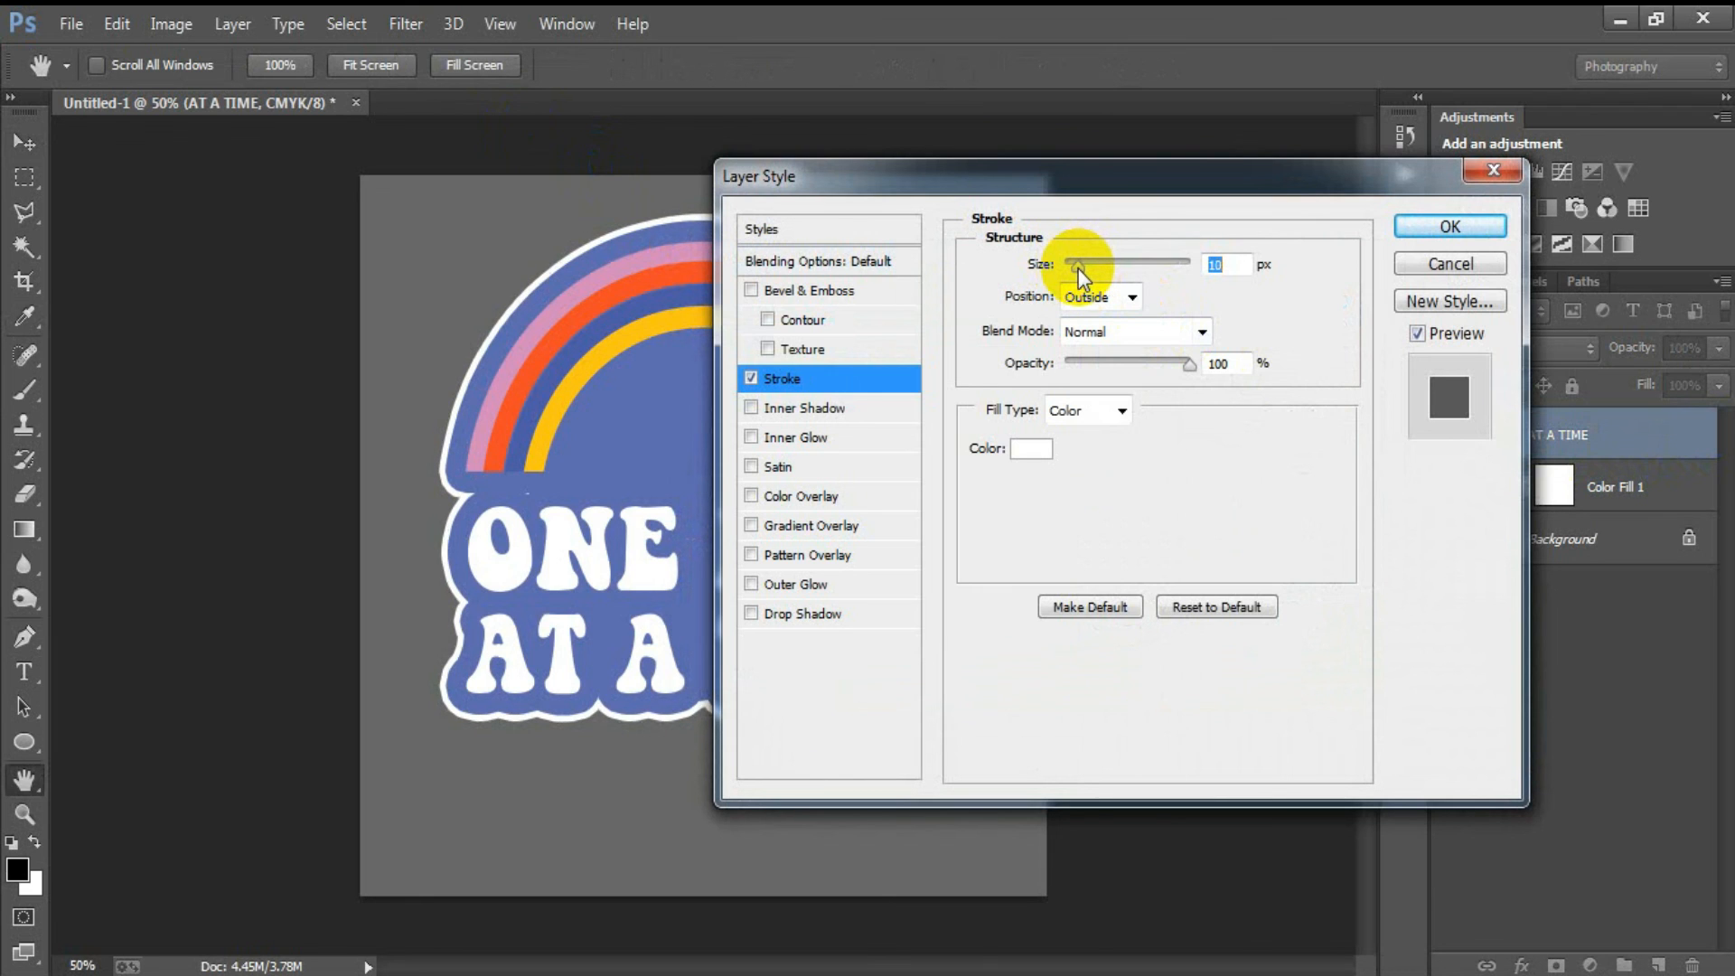
click(1229, 264)
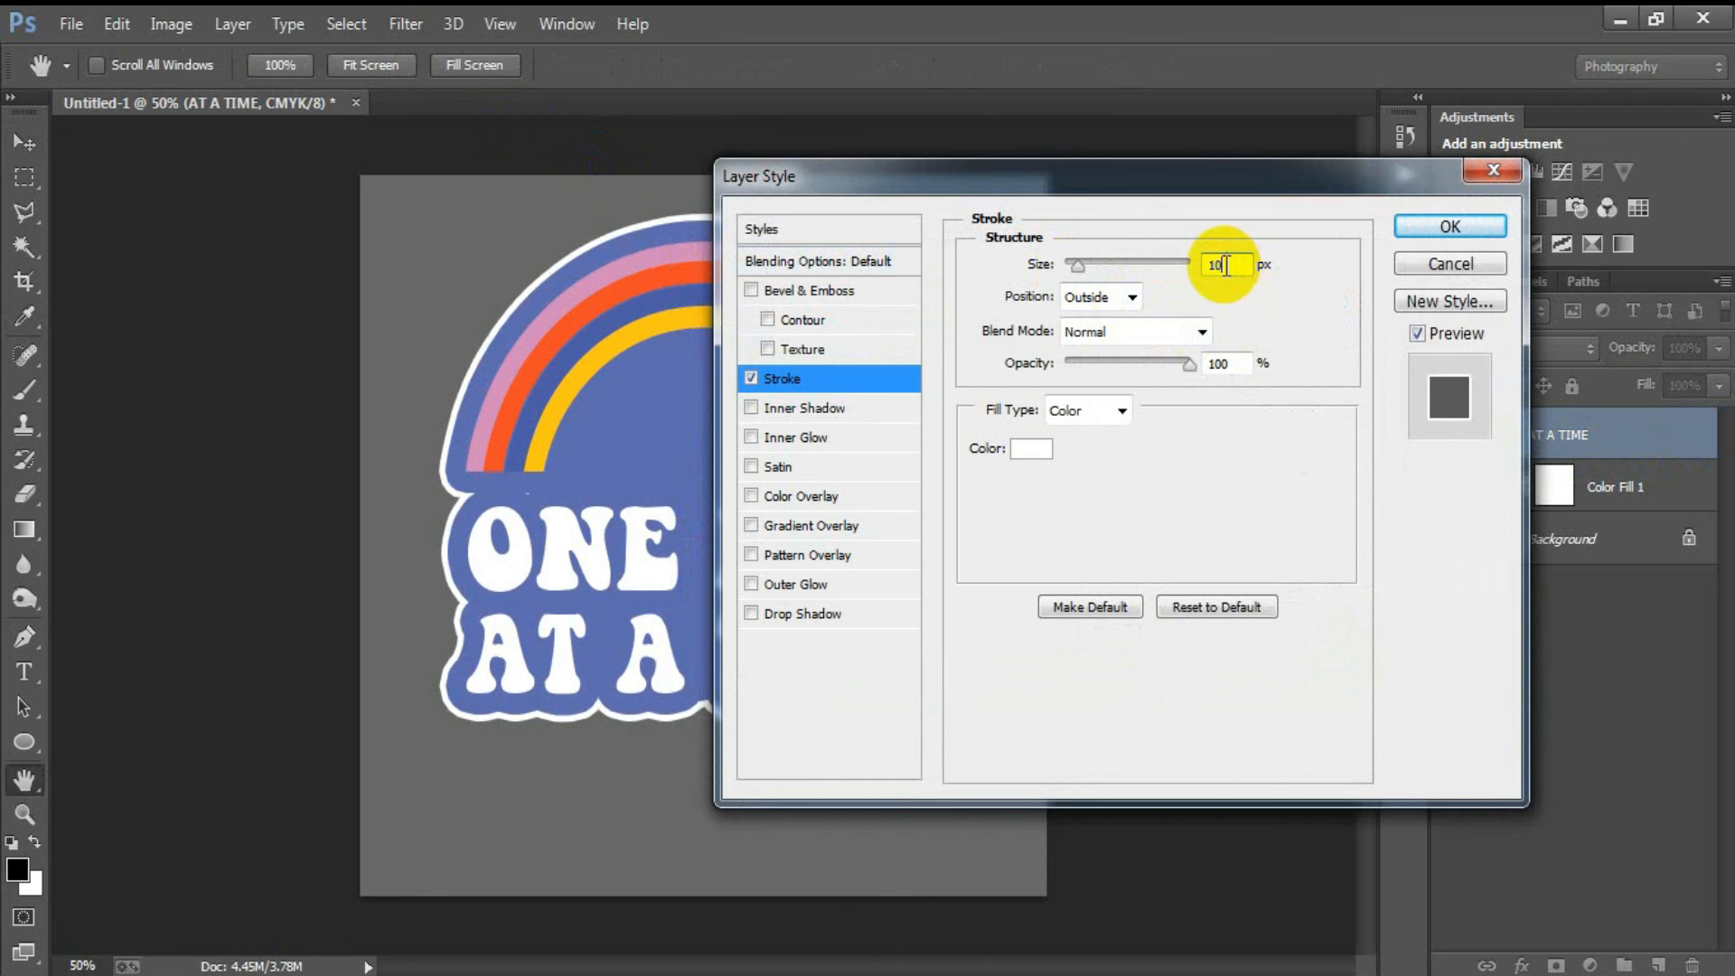
text(14)
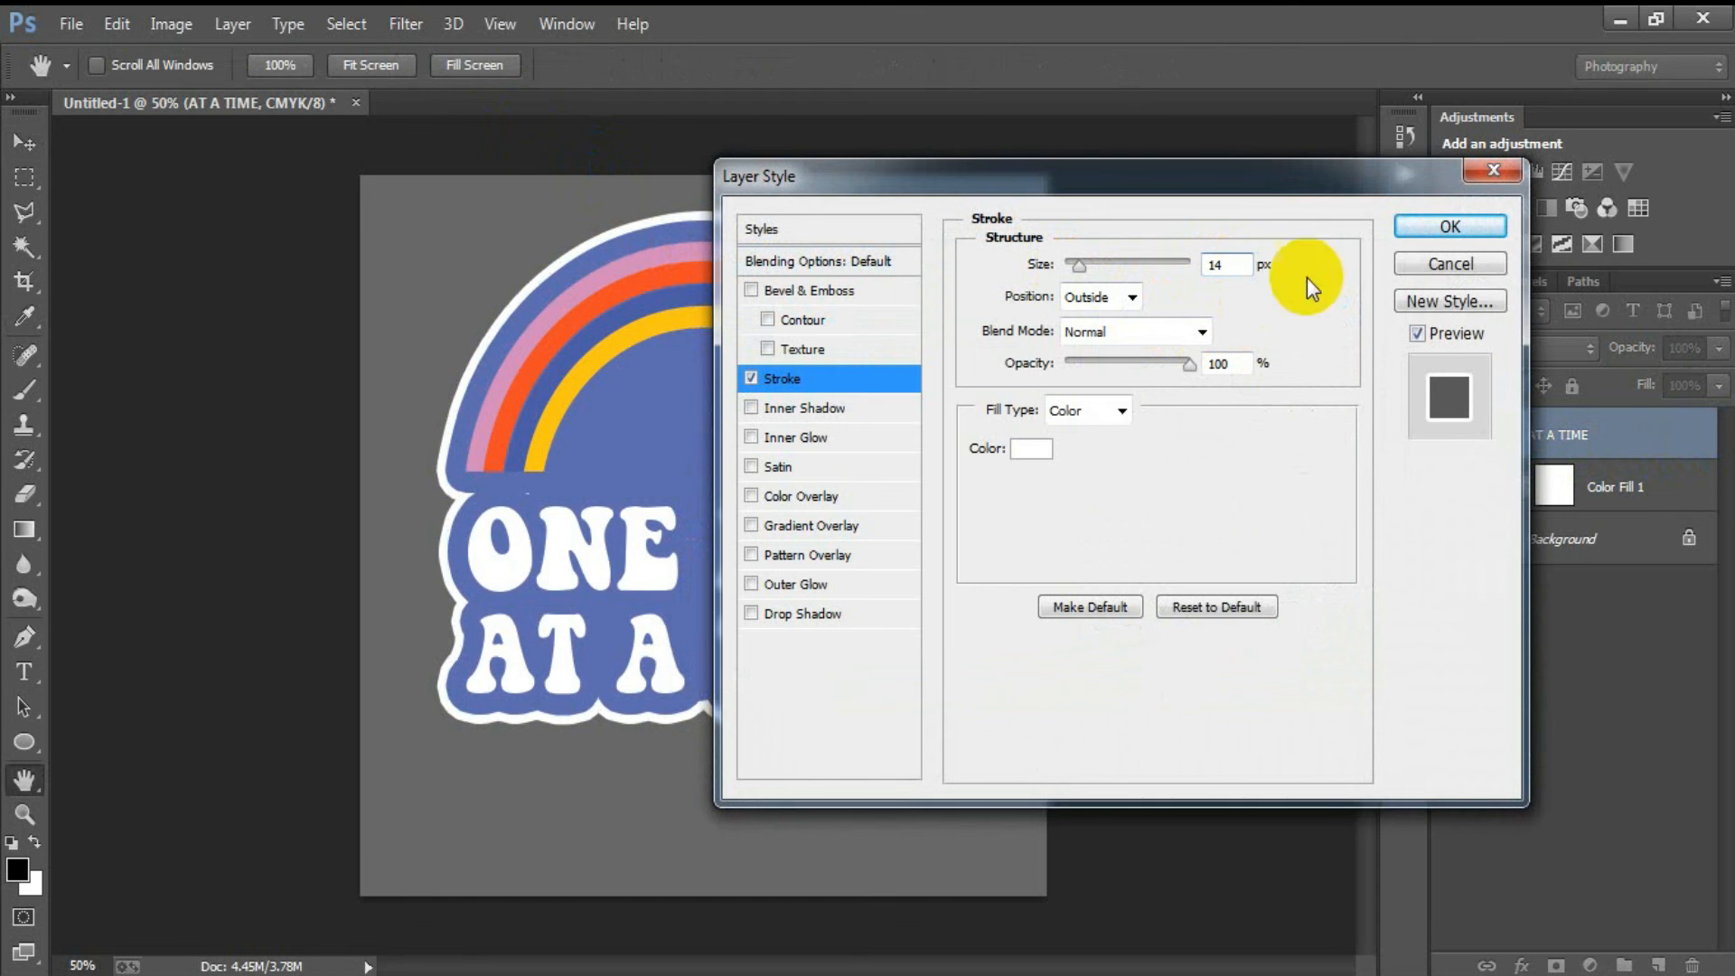
click(1450, 226)
Step: Change the Color Fill 1 background color to black (000000) and return to the Move tool
double_click(1494, 536)
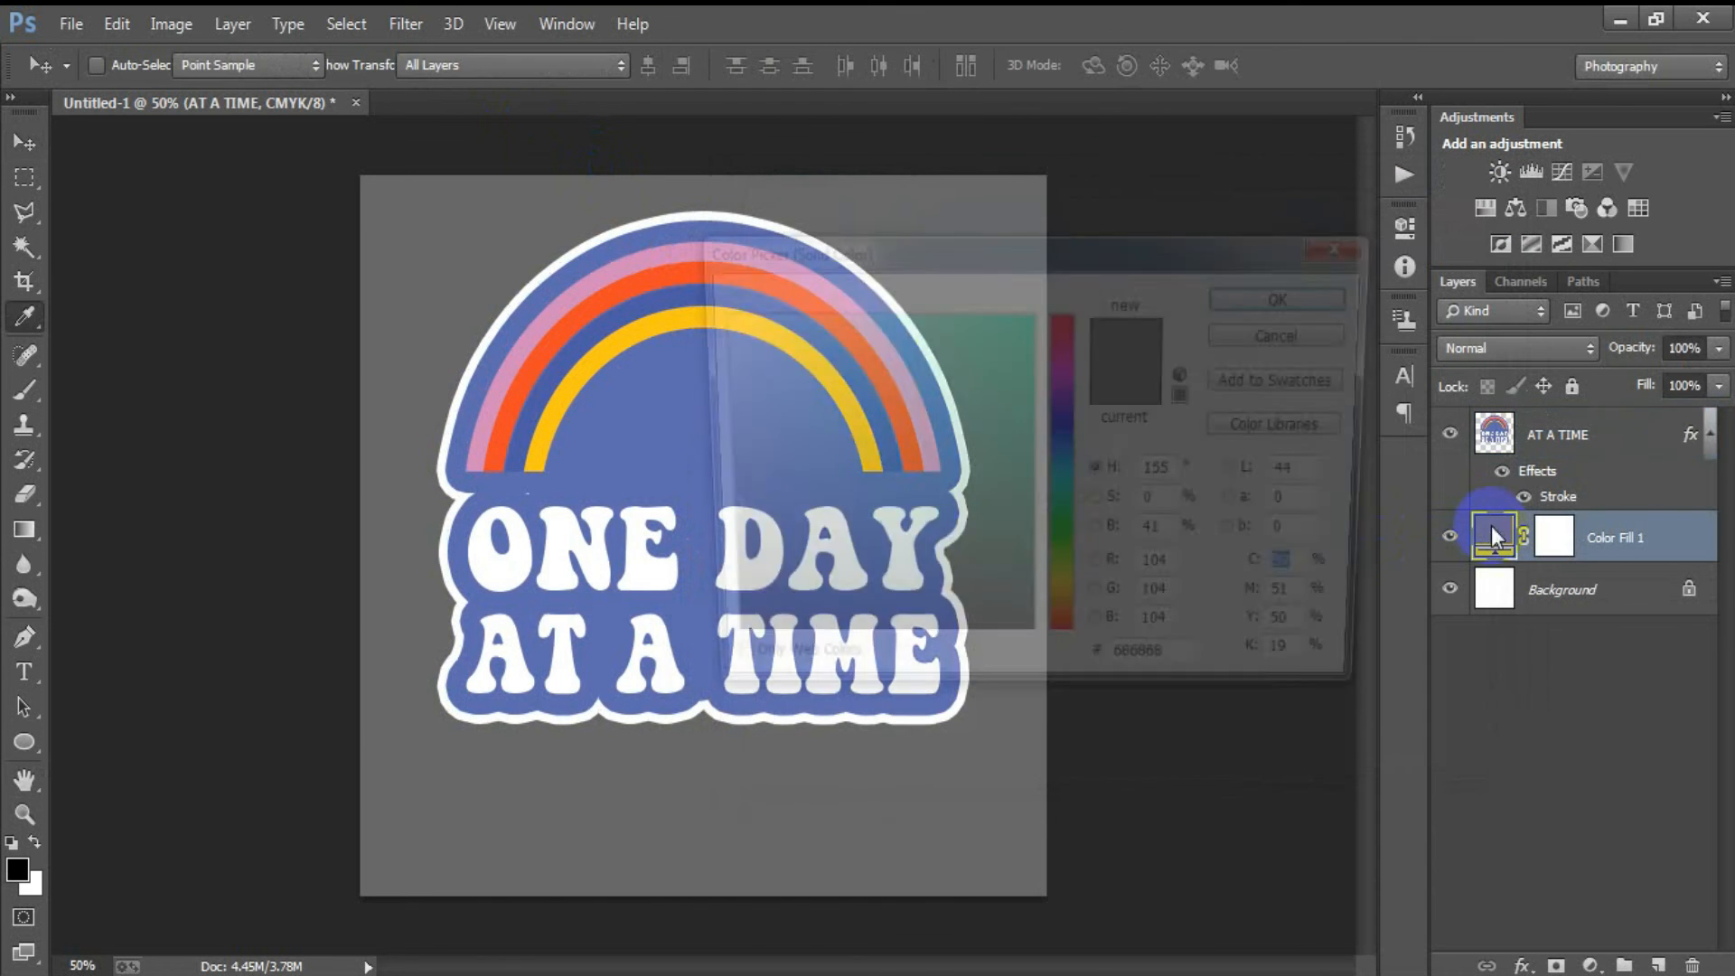
drag(954, 479, 600, 744)
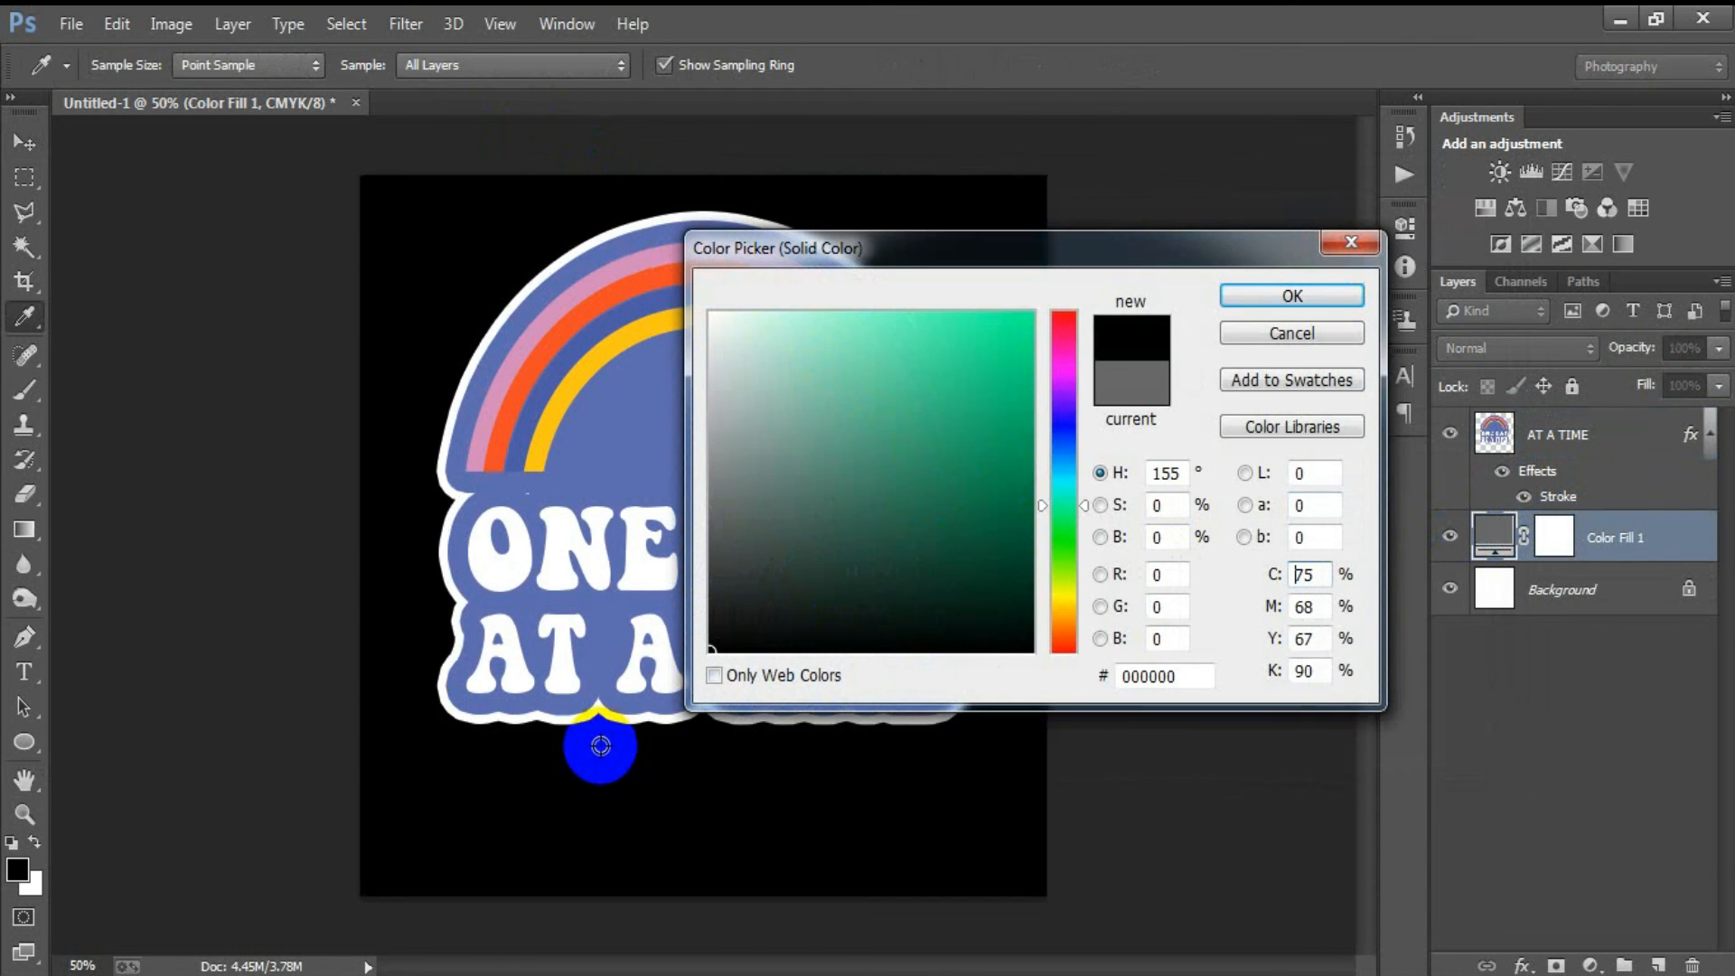
click(1265, 298)
key(v)
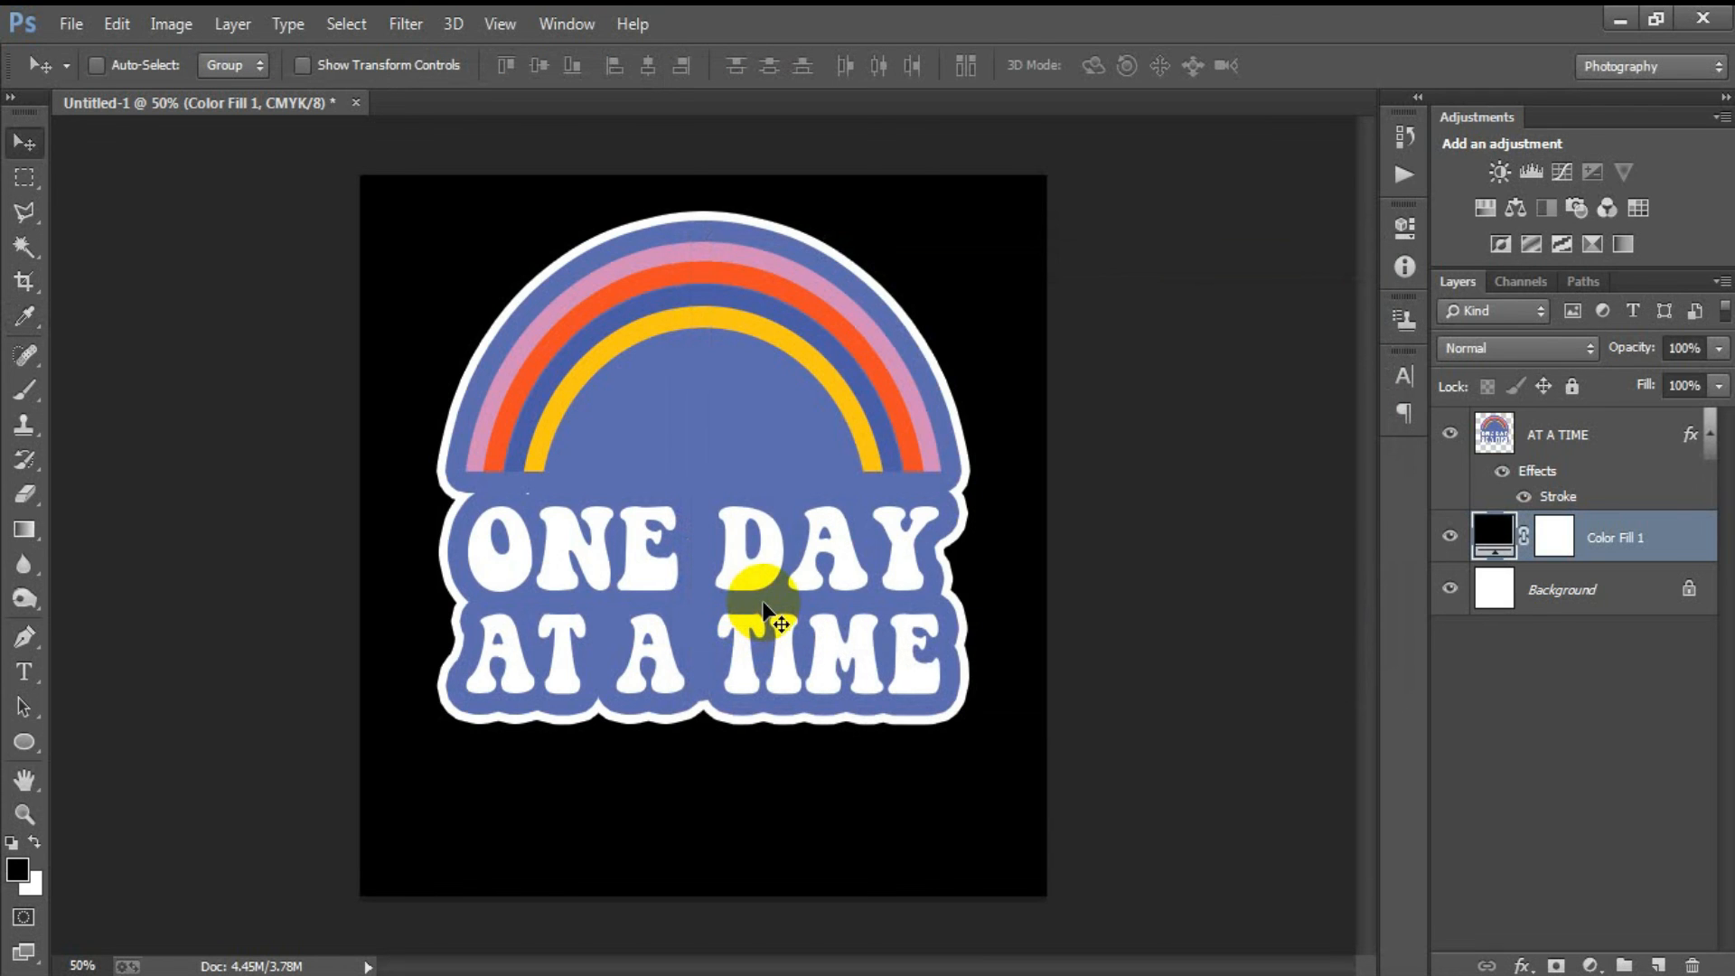
Step: Hide the Background and Color Fill 1 layers so only the design remains on transparency
click(1450, 583)
click(1450, 536)
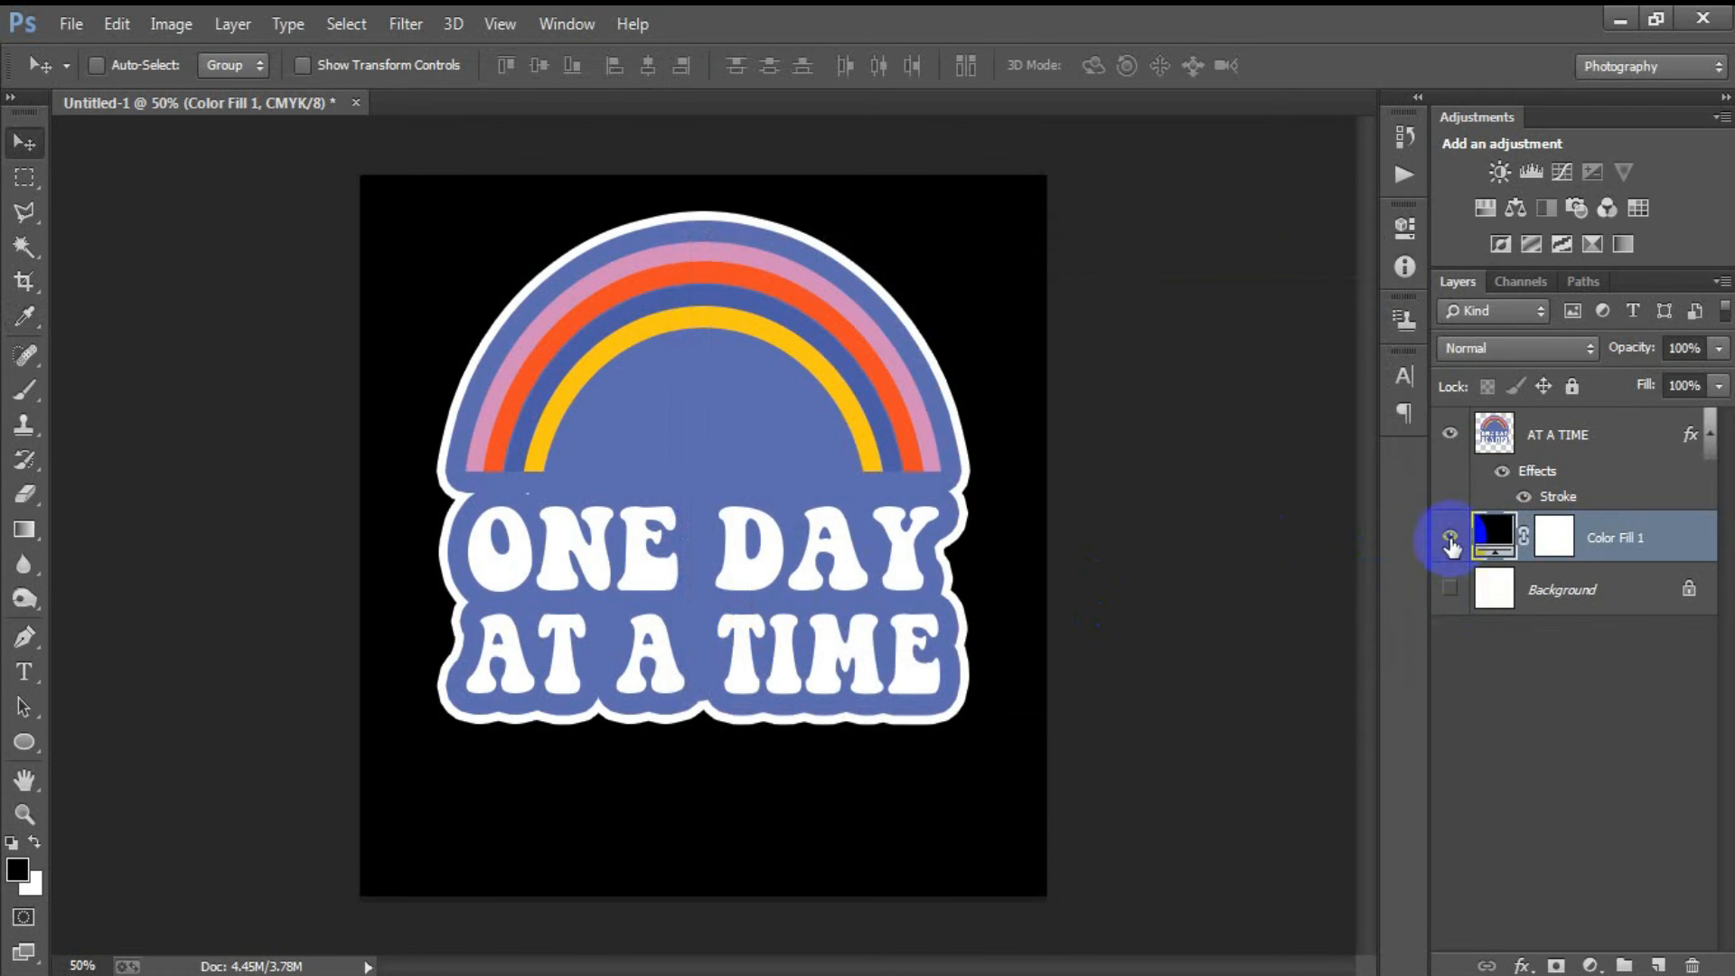
click(1129, 545)
Step: Export the design for web as a transparent PNG-24 named 1 on the Desktop
key(ctrl+shift+alt+s)
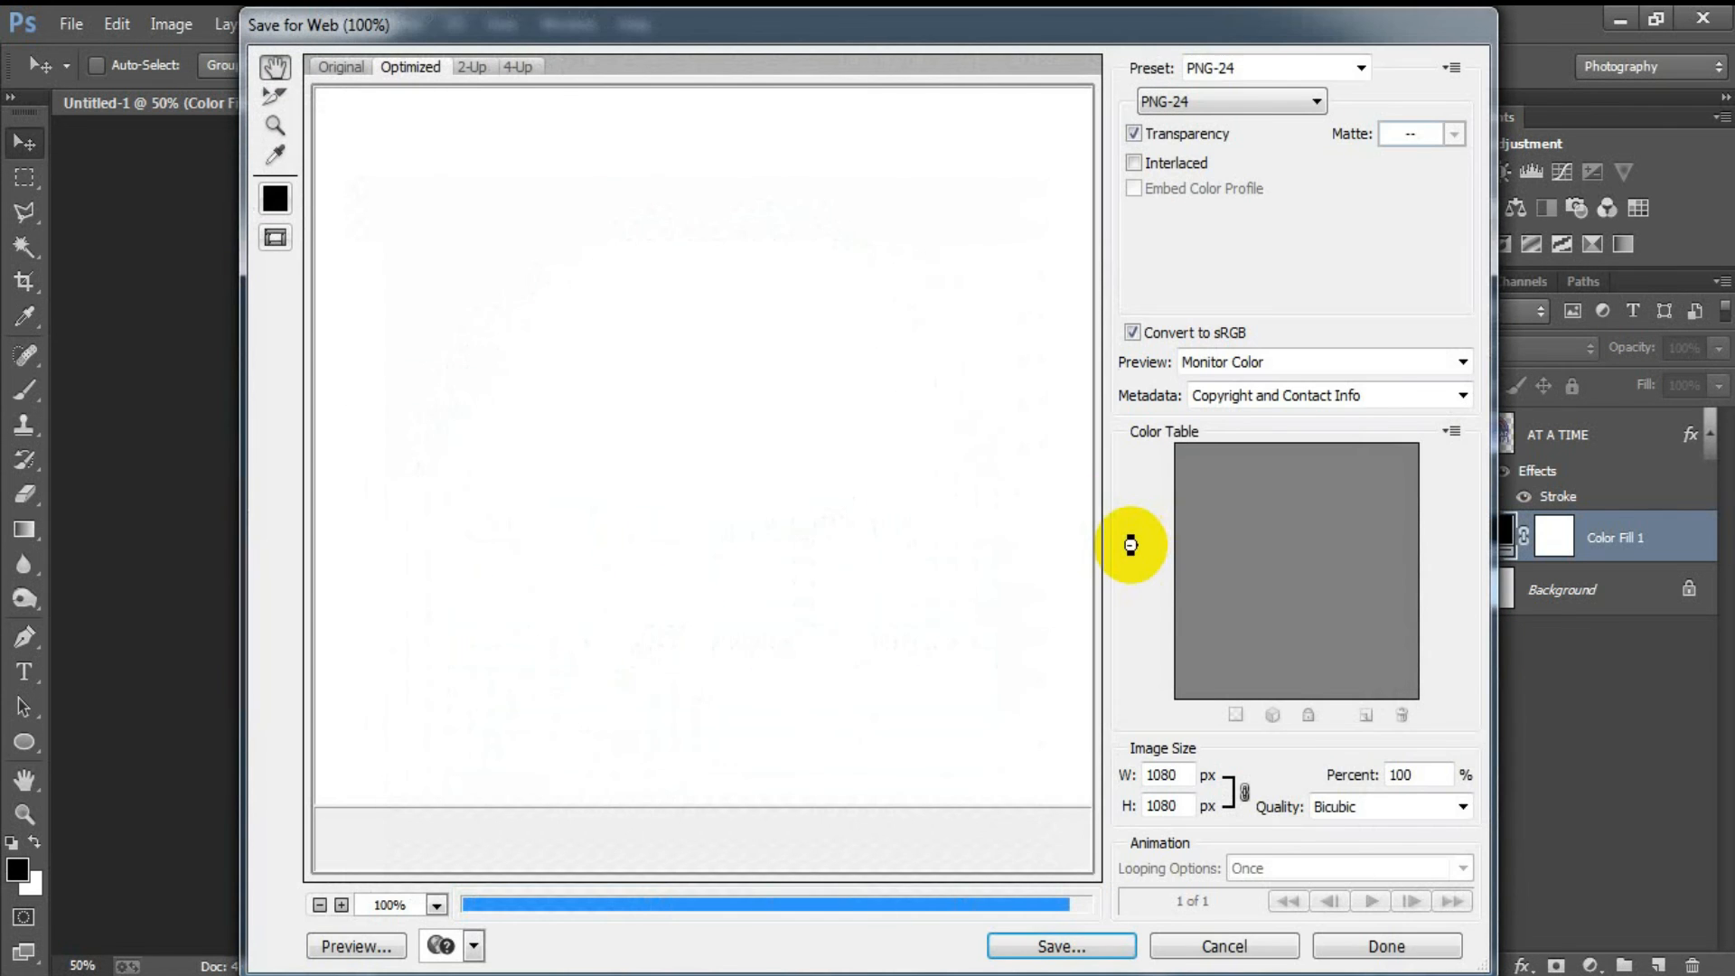
drag(930, 554, 685, 408)
drag(775, 636, 712, 520)
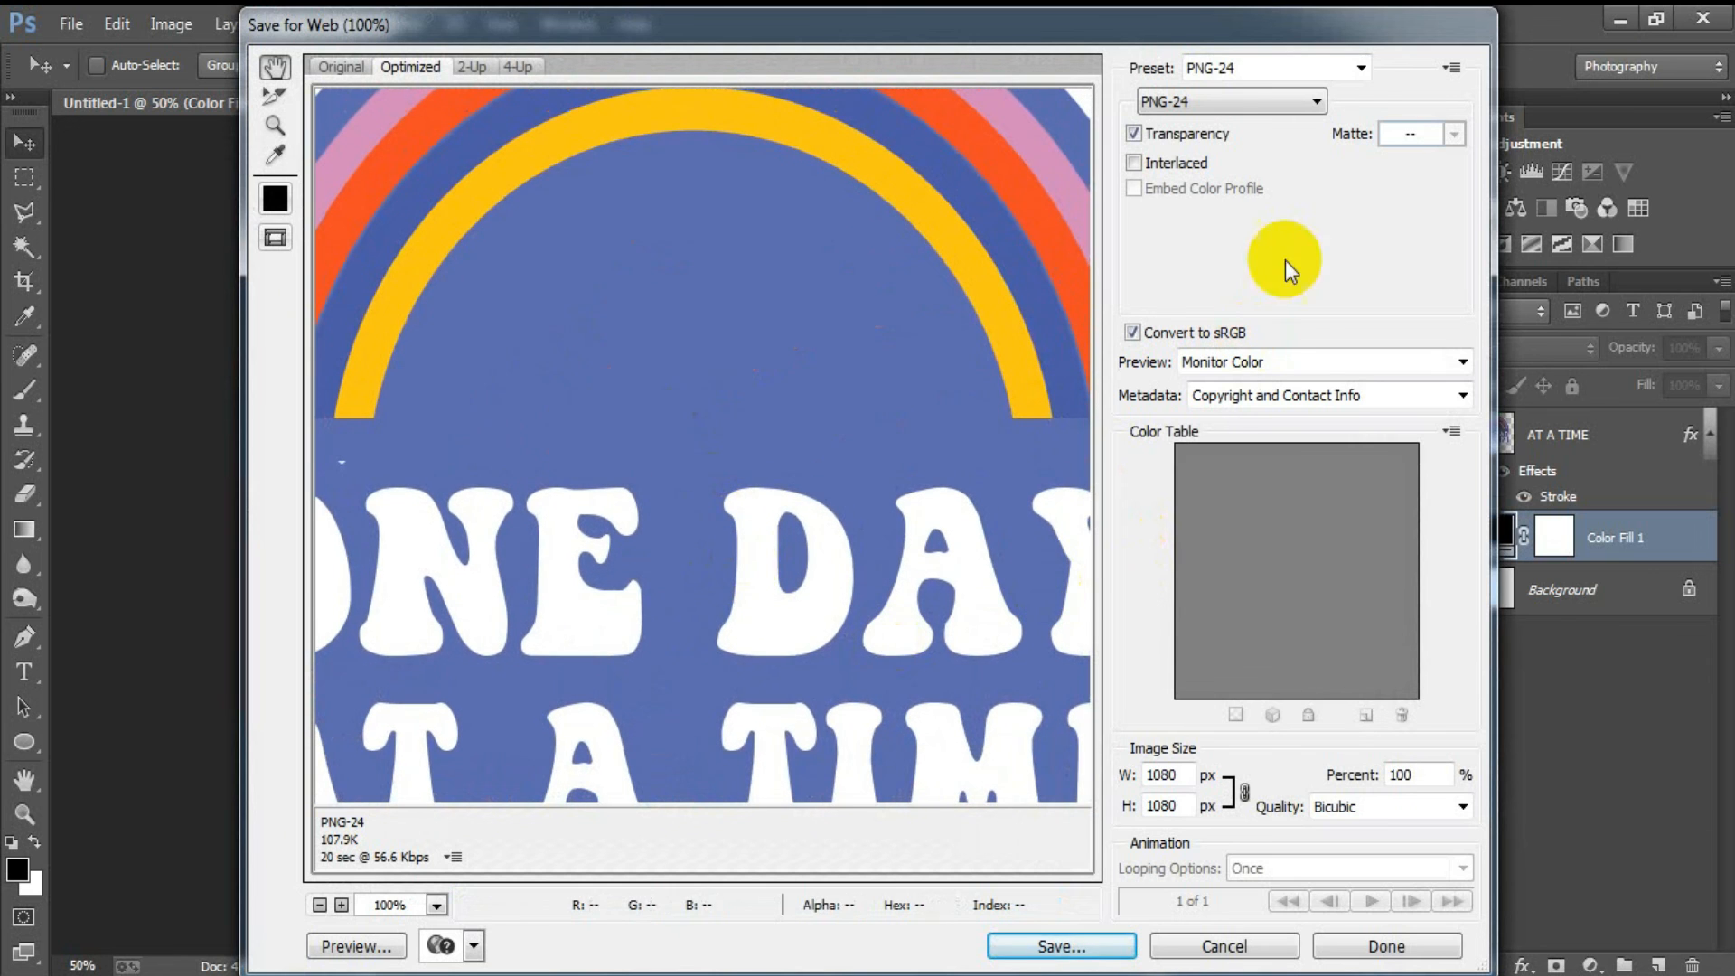
click(1055, 944)
text(1)
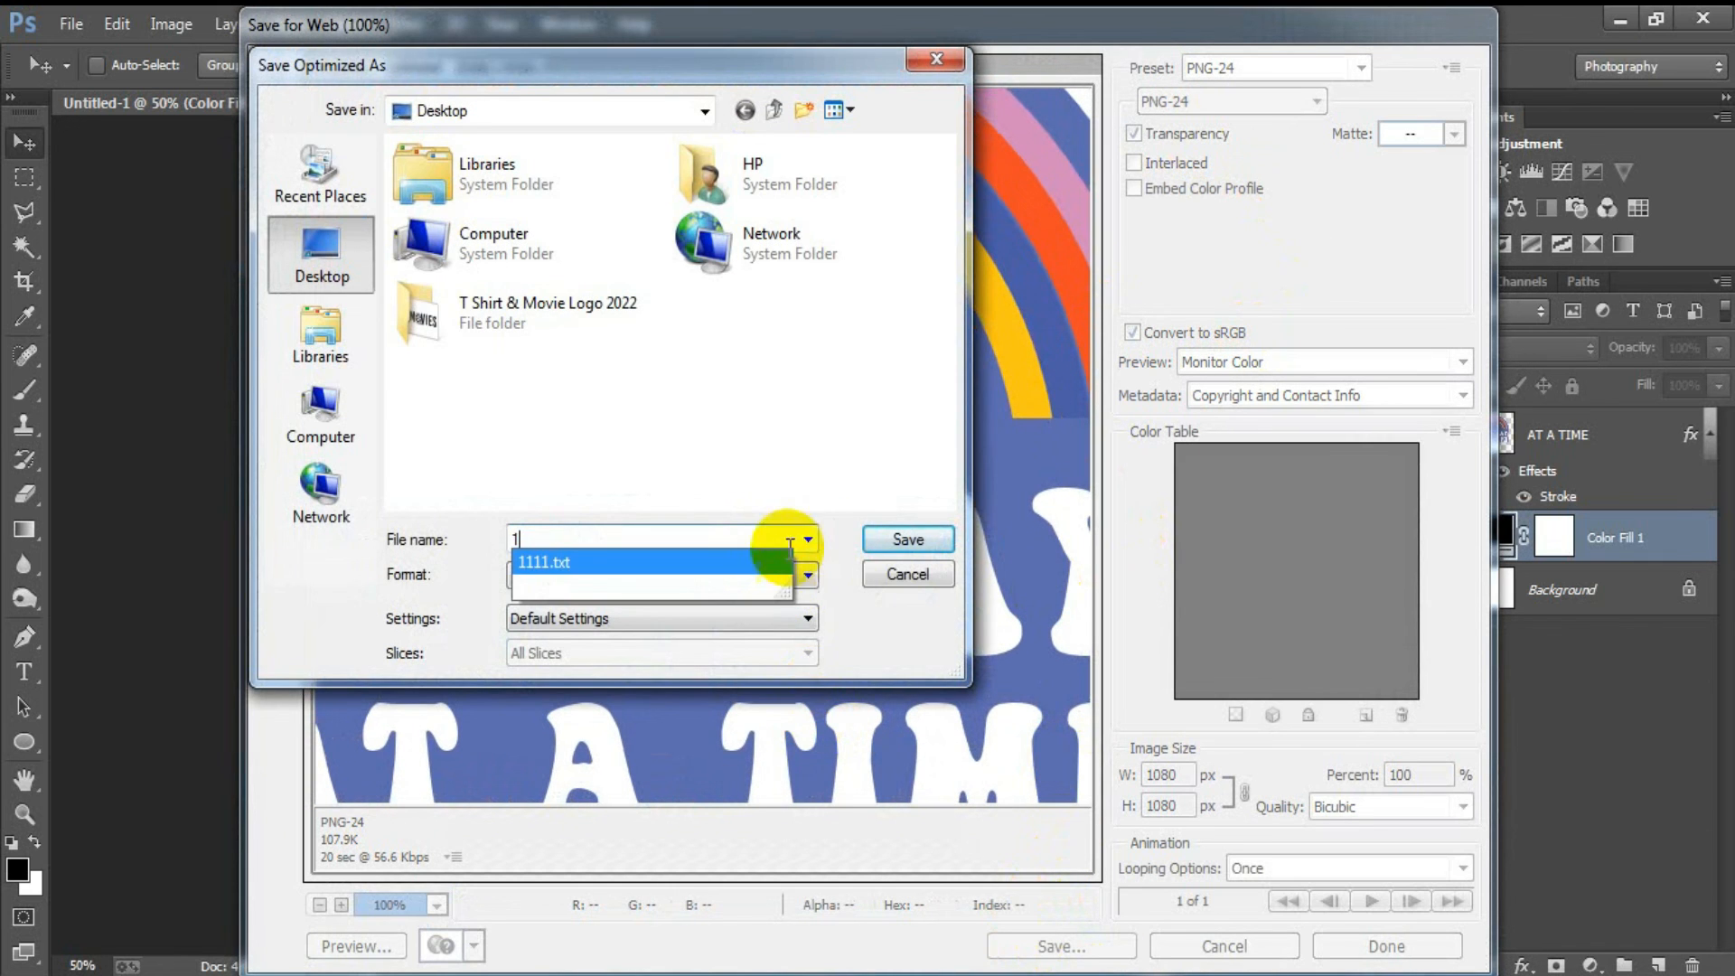
click(896, 539)
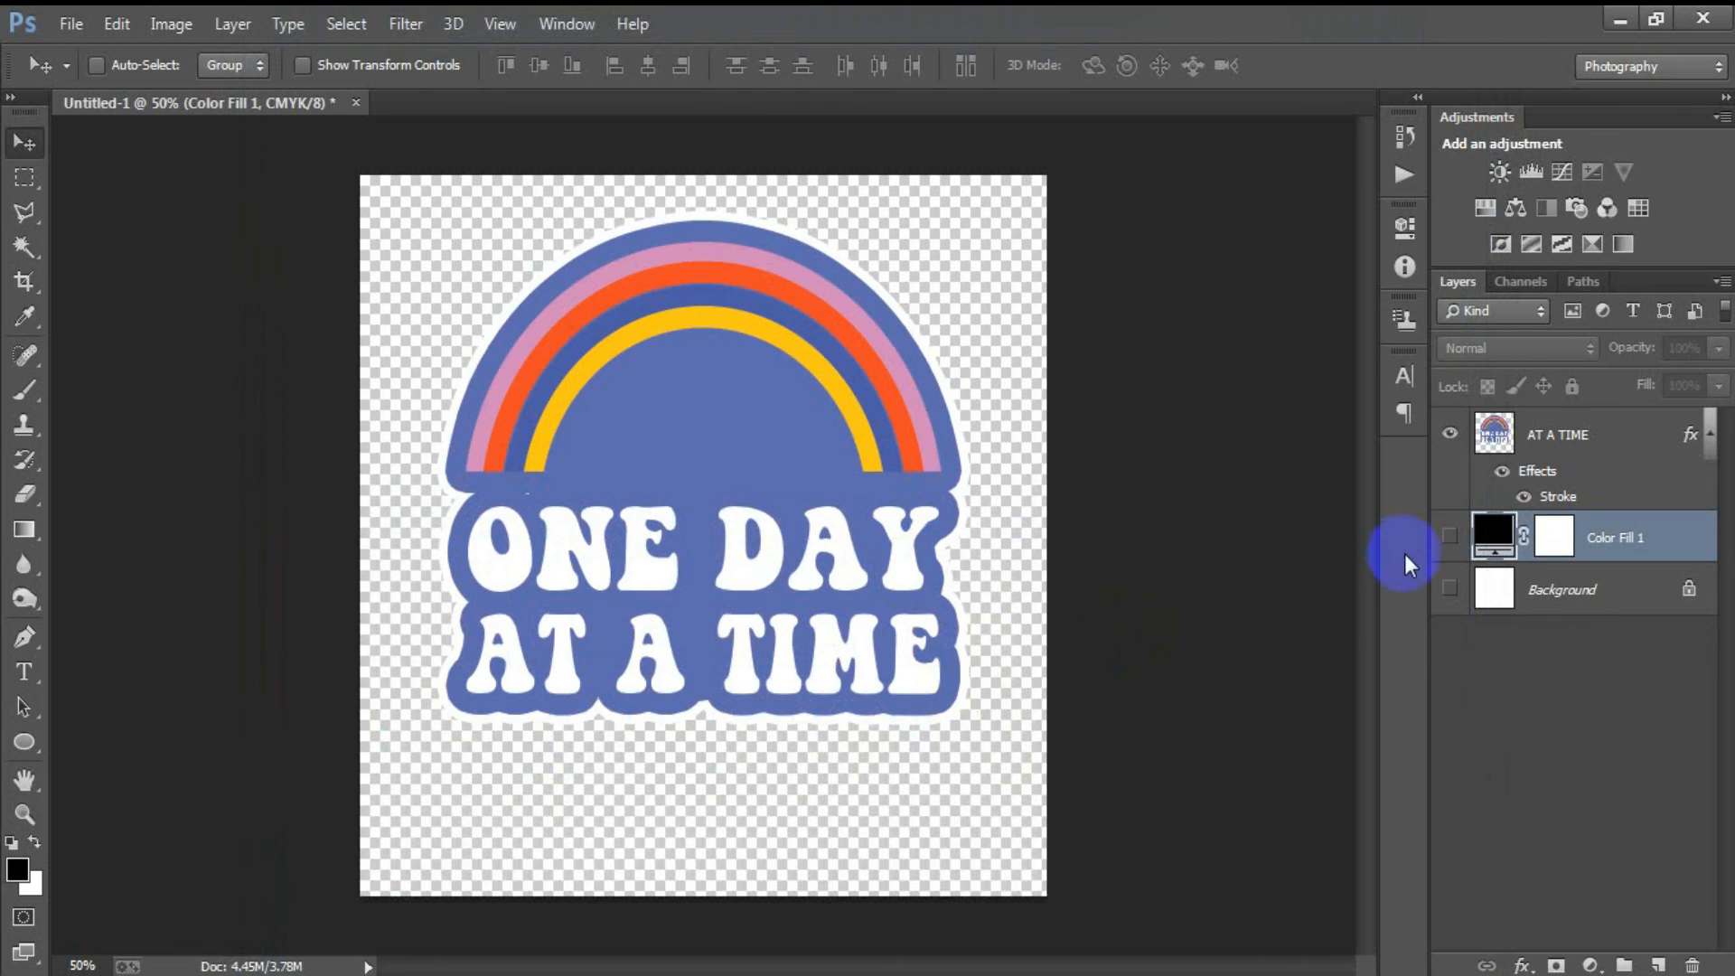
Step: Show the Background and Color Fill 1 layers again
click(1450, 588)
click(1449, 536)
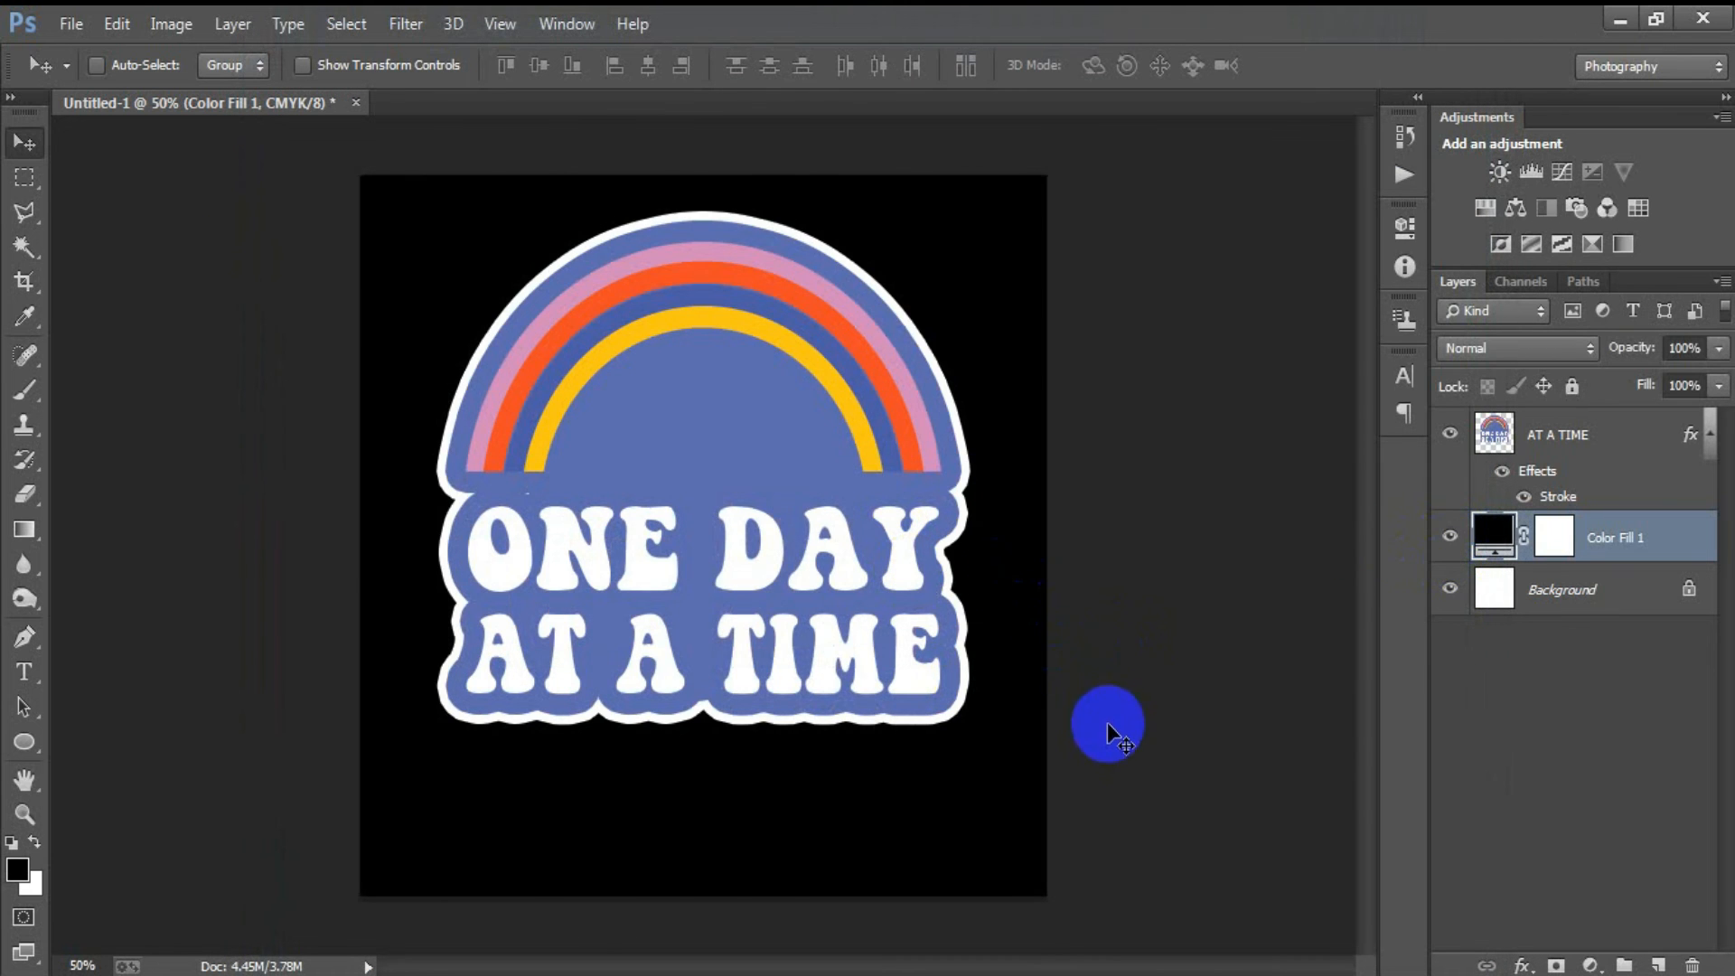